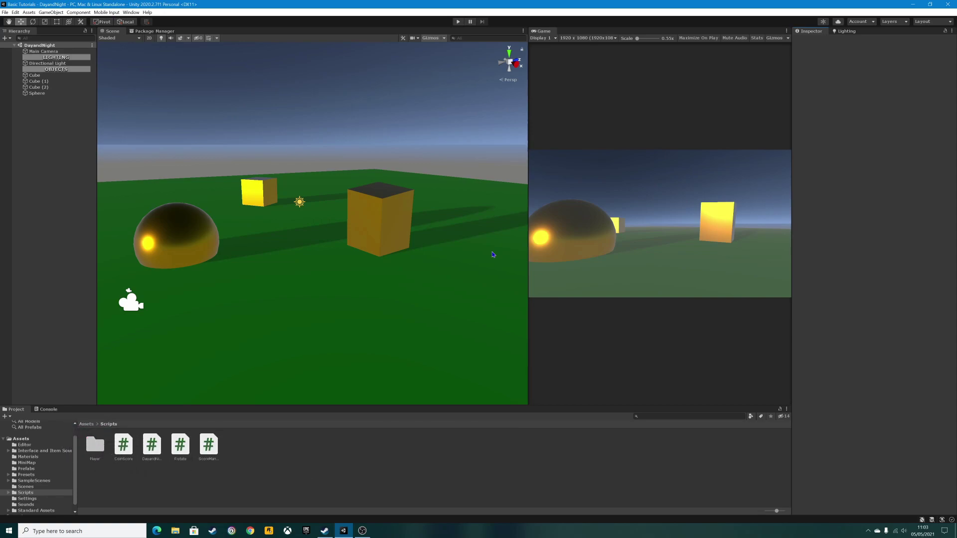
Step: Add a UI Image to the scene from the Hierarchy's UI menu, creating a Canvas and EventSystem
{"action": "scroll", "coordinate": [366, 201], "scroll_direction": "down", "scroll_amount": 3}
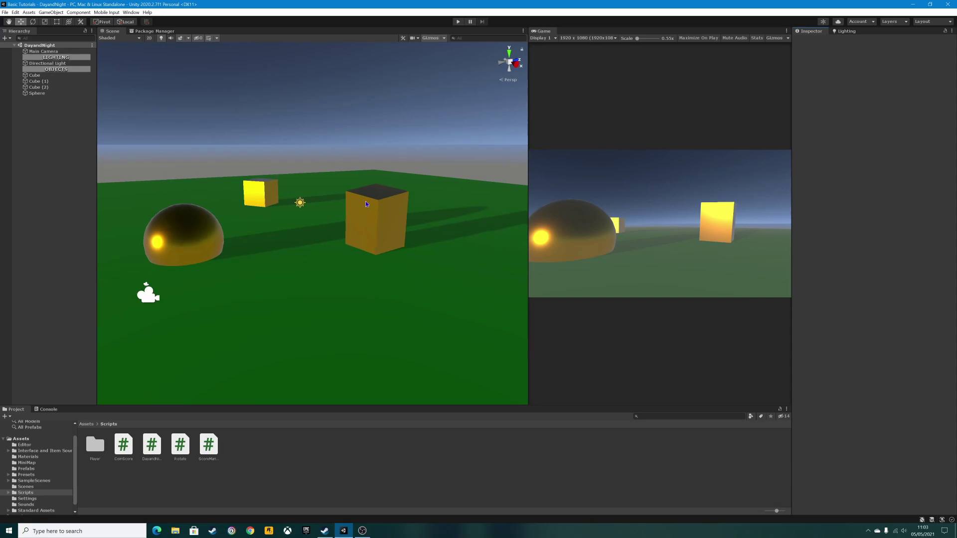
{"action": "middle_click_drag", "start_coordinate": [271, 227], "coordinate": [235, 266]}
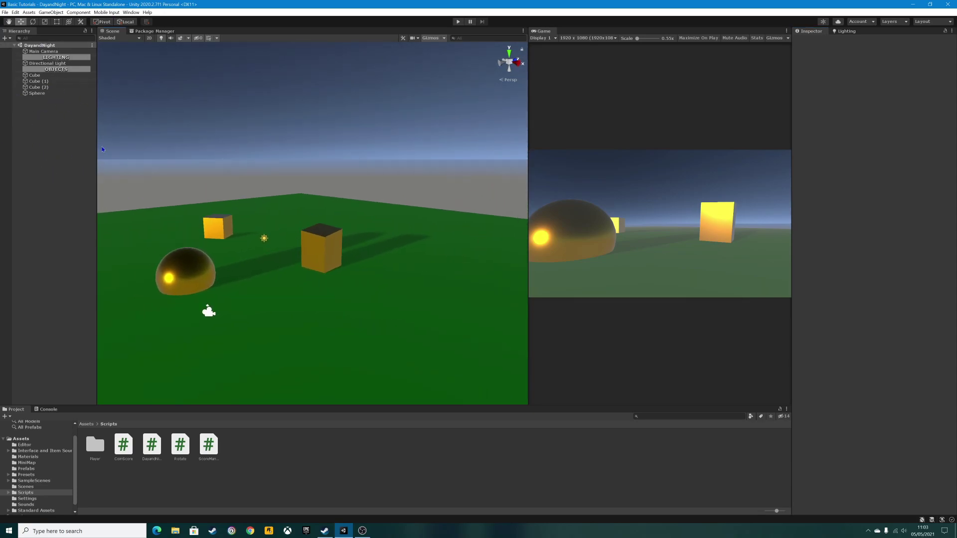
{"action": "right_click", "coordinate": [52, 159]}
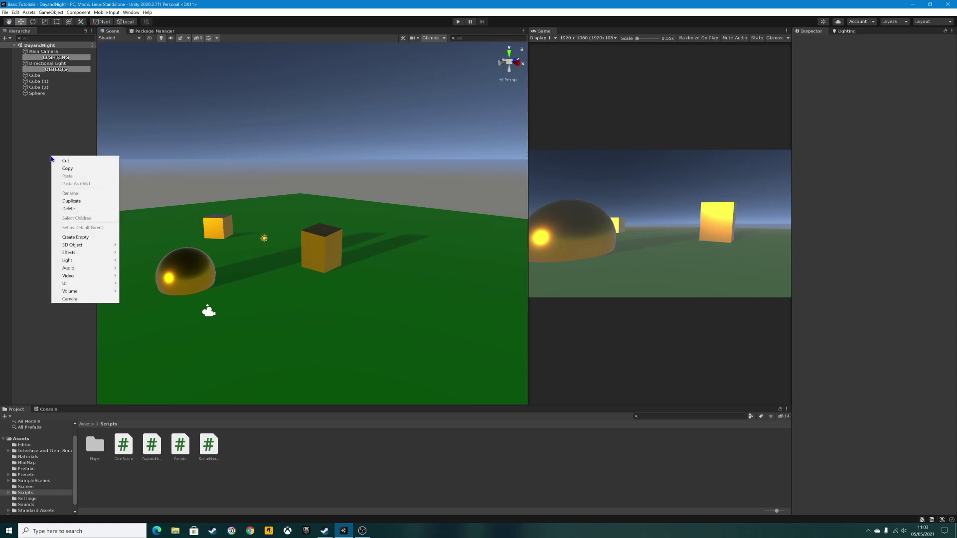
{"action": "mouse_move", "coordinate": [77, 286]}
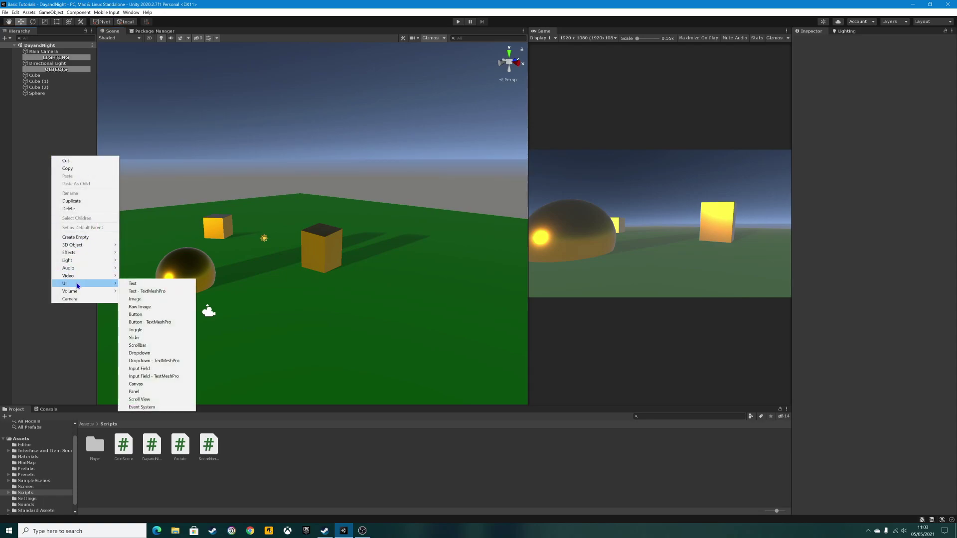
{"action": "left_click", "coordinate": [144, 301]}
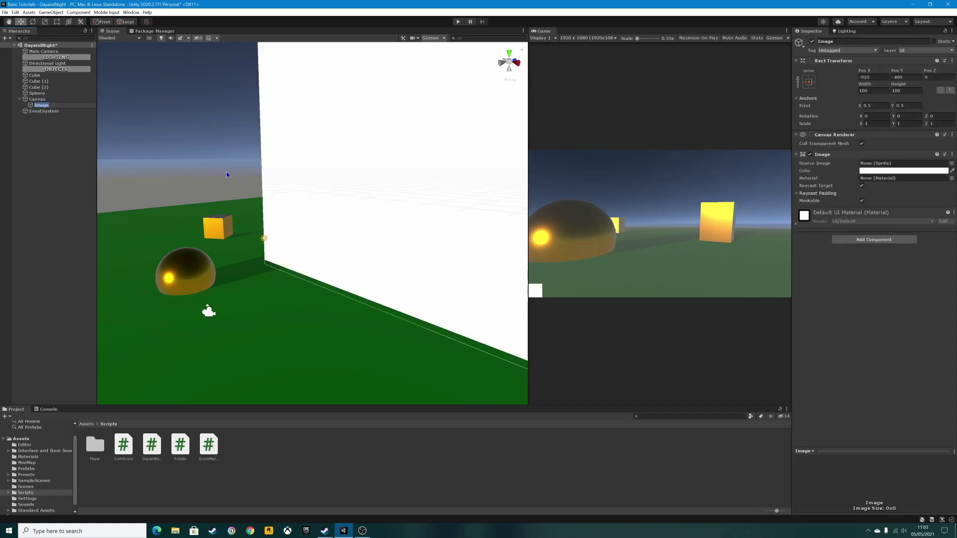
Step: Switch the Scene view to 2D with the Rect tool and zoom out to frame the whole canvas
{"action": "middle_click_drag", "start_coordinate": [144, 301], "coordinate": [144, 276]}
{"action": "scroll", "coordinate": [187, 160], "scroll_direction": "down", "scroll_amount": 3}
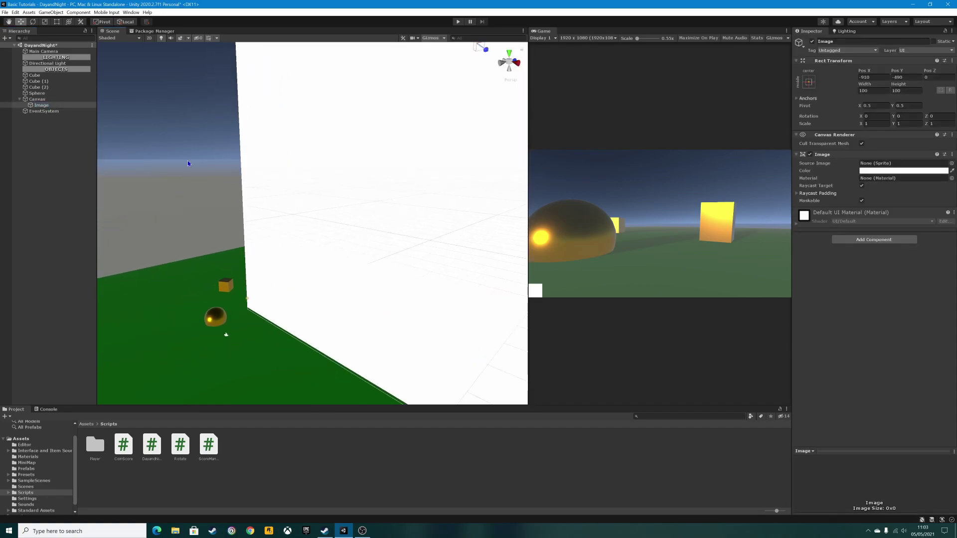
{"action": "left_click", "coordinate": [149, 38]}
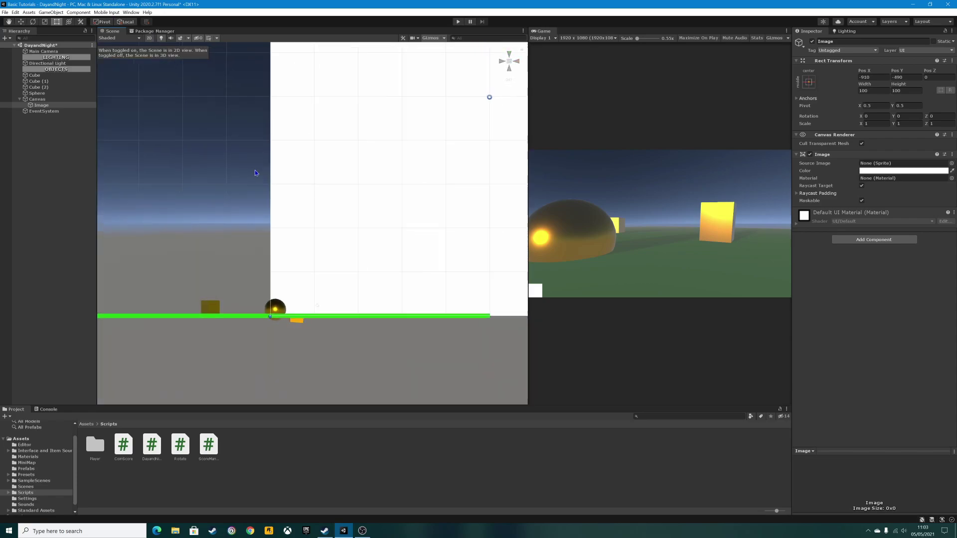
{"action": "key", "text": "t"}
{"action": "scroll", "coordinate": [238, 200], "scroll_direction": "down", "scroll_amount": 5}
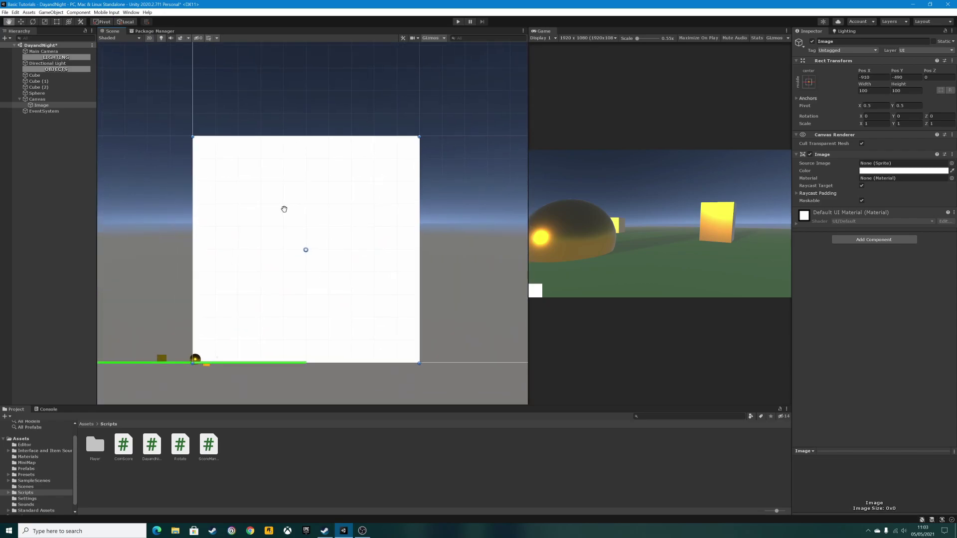
{"action": "scroll", "coordinate": [284, 180], "scroll_direction": "down", "scroll_amount": 8}
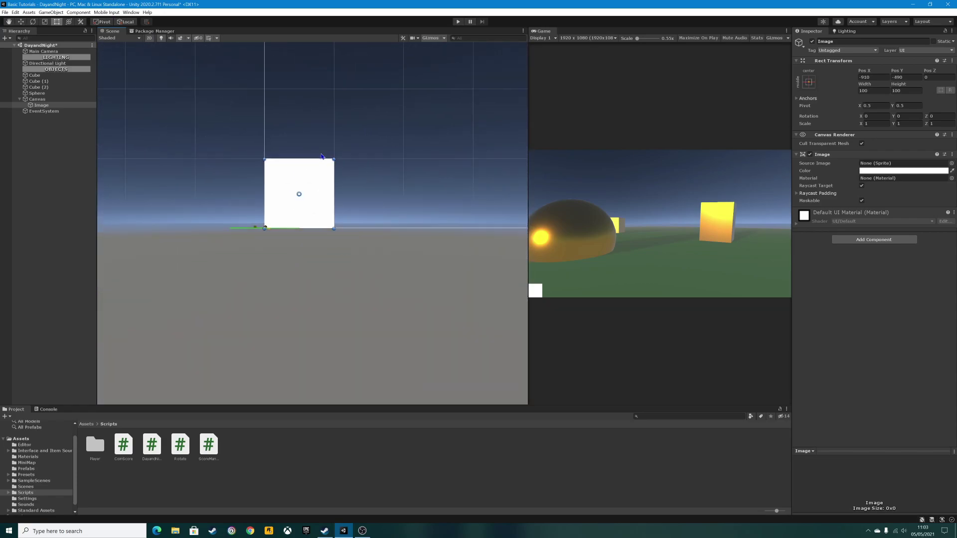
{"action": "middle_click_drag", "start_coordinate": [338, 148], "coordinate": [210, 231]}
{"action": "scroll", "coordinate": [278, 248], "scroll_direction": "down", "scroll_amount": 2}
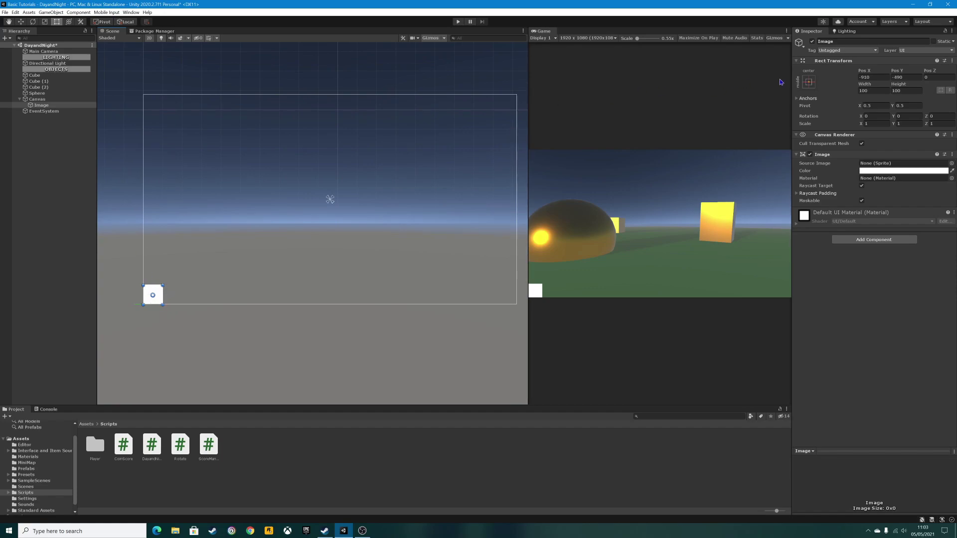
Step: Centre the image by setting its Pos X and Pos Y to 0
{"action": "left_click", "coordinate": [873, 77]}
{"action": "type", "text": "0"}
{"action": "key", "text": "Return"}
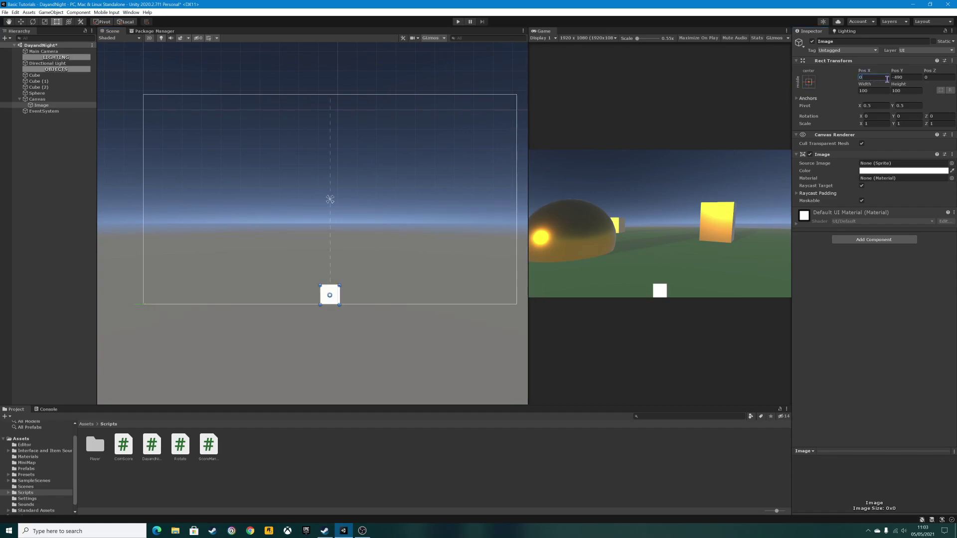
{"action": "left_click", "coordinate": [906, 78]}
{"action": "type", "text": "0"}
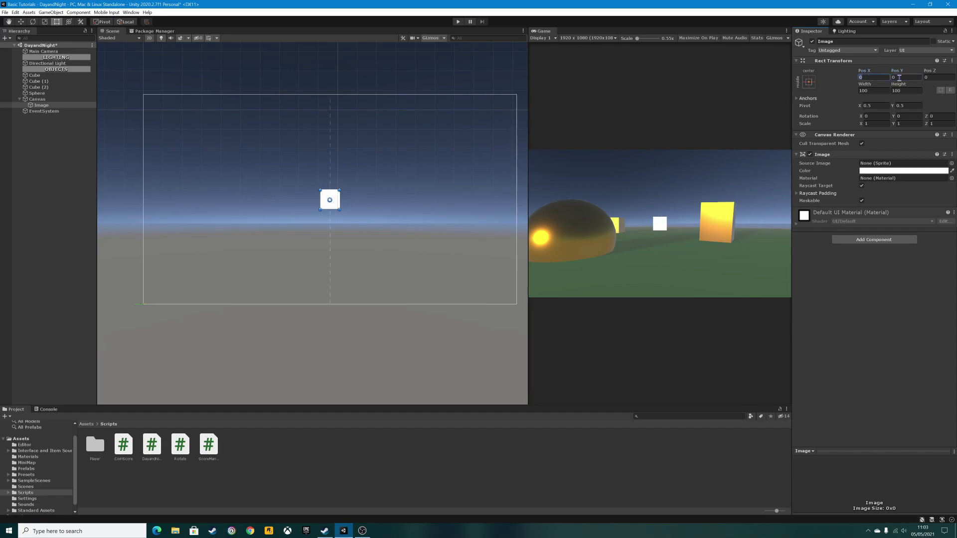
{"action": "left_click", "coordinate": [876, 77]}
Step: Resize the image to 1000 wide by 800 tall and run the game to preview it
{"action": "left_click", "coordinate": [872, 91]}
{"action": "type", "text": "0"}
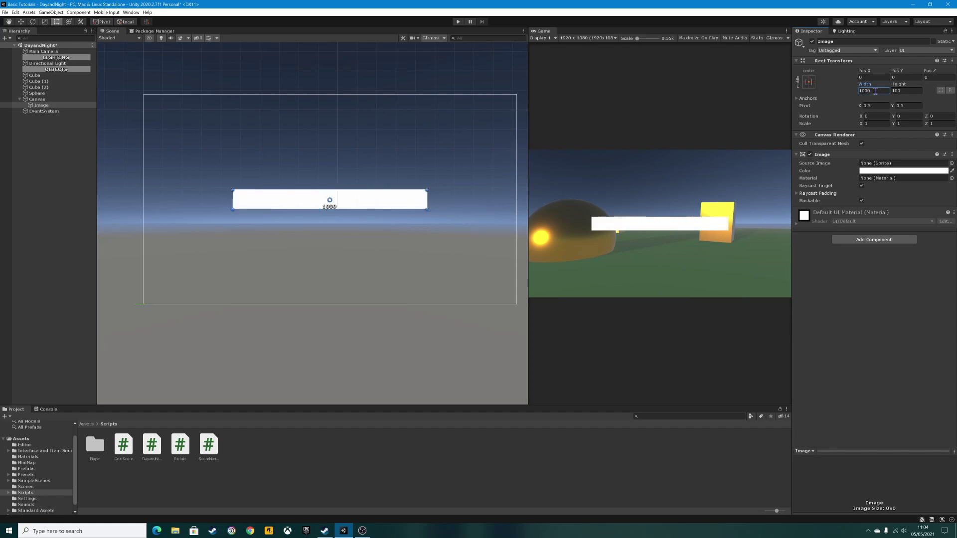
{"action": "left_click", "coordinate": [905, 91]}
{"action": "left_click", "coordinate": [908, 90]}
{"action": "type", "text": "0"}
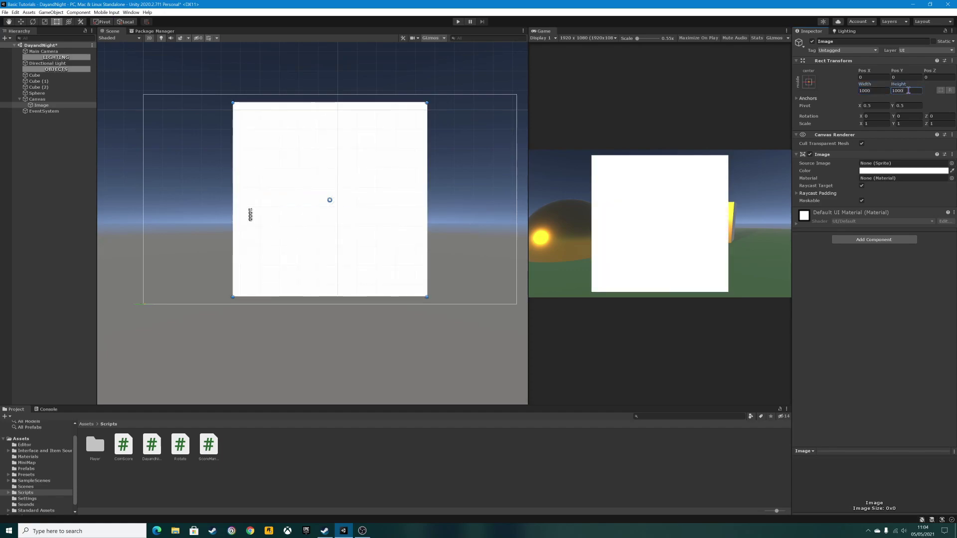
{"action": "double_click", "coordinate": [909, 90]}
{"action": "type", "text": "80"}
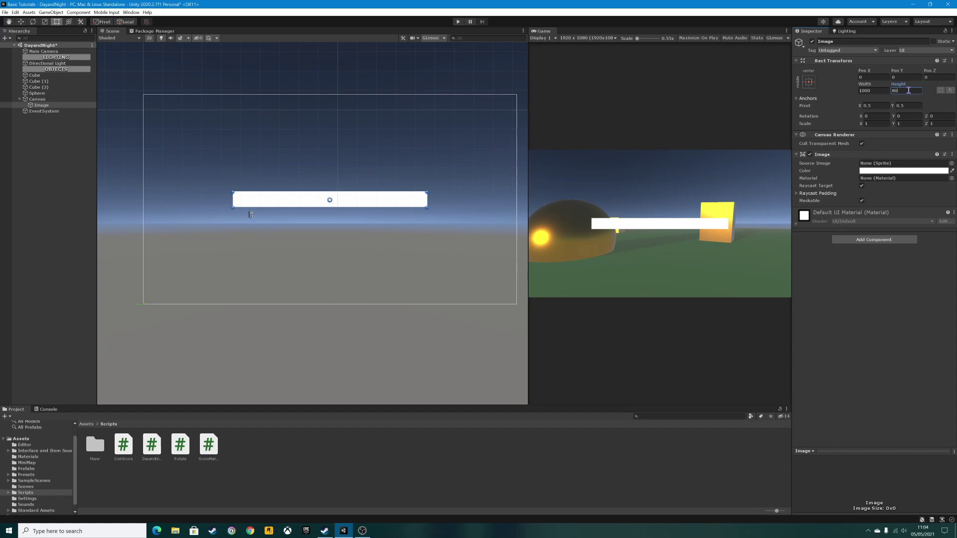
{"action": "type", "text": "0"}
{"action": "left_click", "coordinate": [873, 91]}
{"action": "type", "text": "8"}
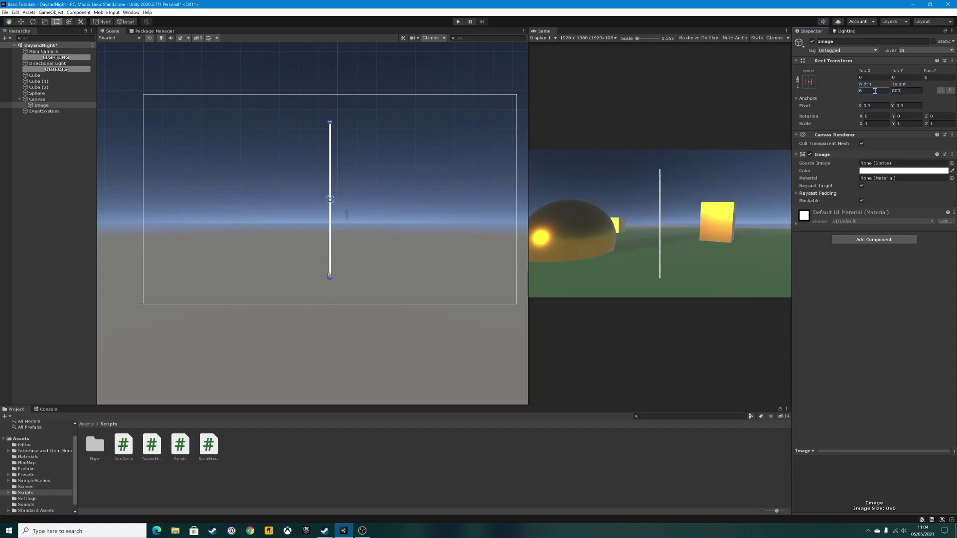
{"action": "type", "text": "000"}
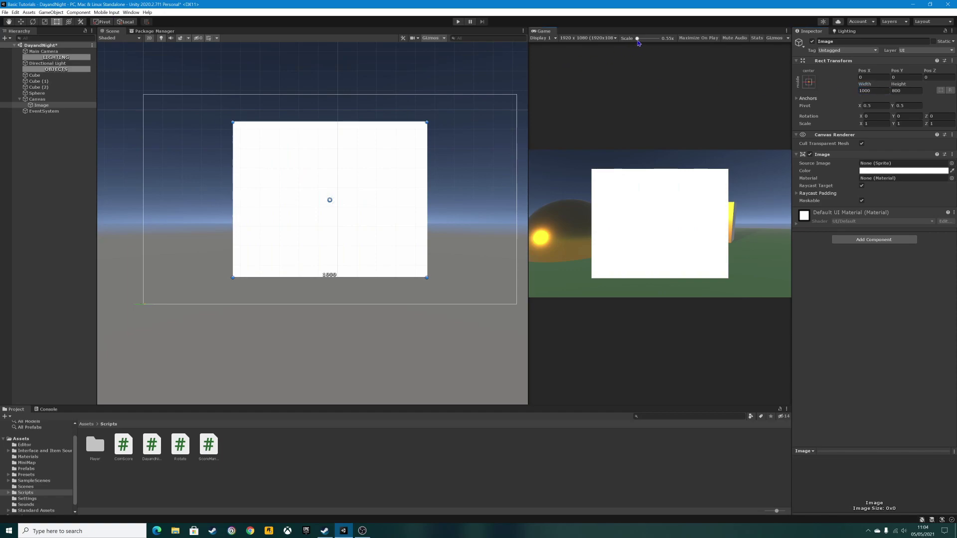
{"action": "left_click_drag", "start_coordinate": [637, 38], "coordinate": [642, 38]}
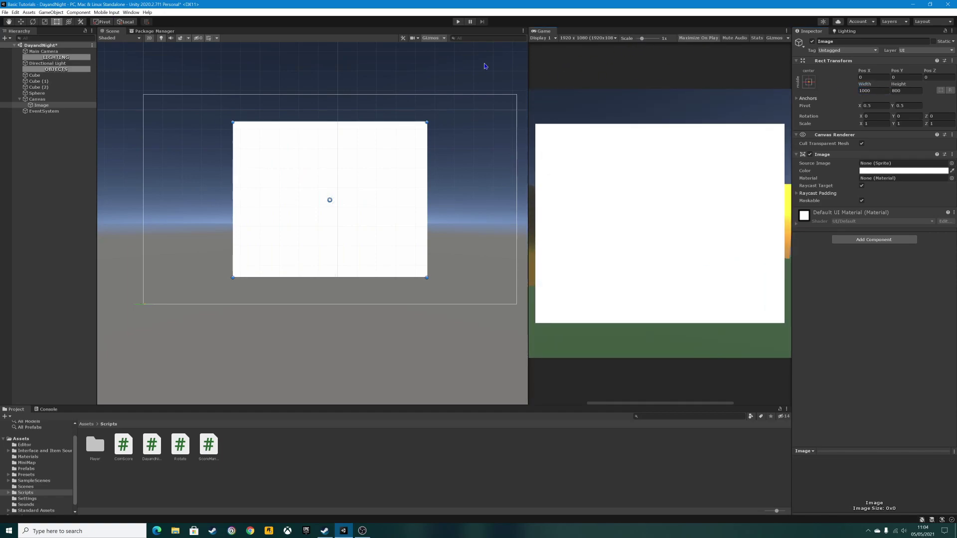
{"action": "left_click", "coordinate": [457, 22]}
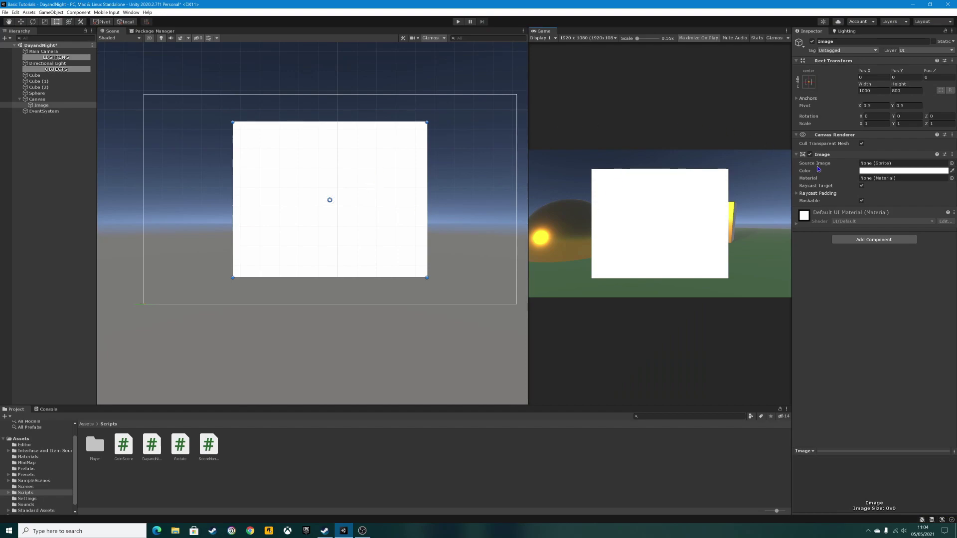
Step: Tint the image an olive yellow in the colour picker
{"action": "left_click", "coordinate": [868, 172]}
{"action": "mouse_move", "coordinate": [910, 237]}
{"action": "left_mouse_down"}
{"action": "mouse_move", "coordinate": [902, 222]}
{"action": "mouse_move", "coordinate": [908, 235]}
{"action": "left_mouse_up"}
{"action": "left_click", "coordinate": [932, 199]}
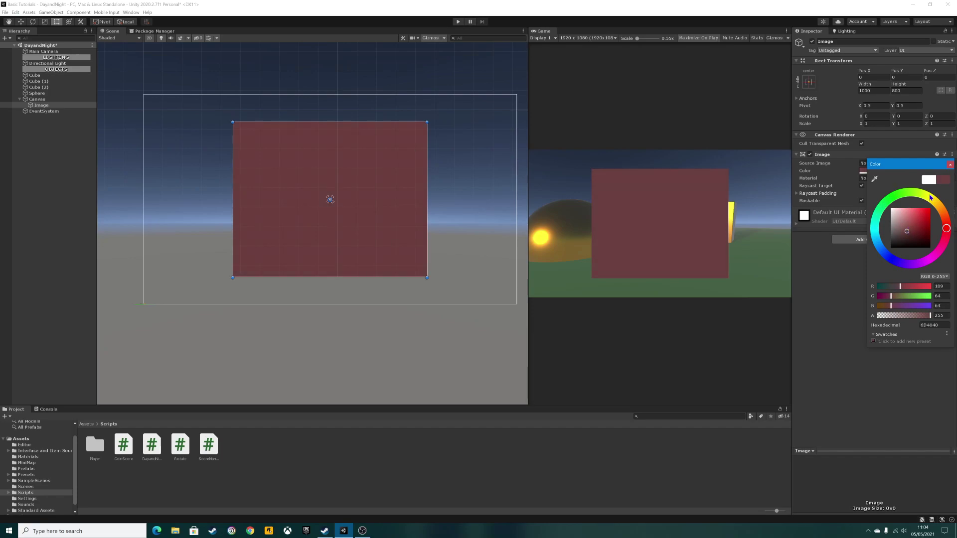
{"action": "left_click_drag", "start_coordinate": [910, 224], "coordinate": [918, 222]}
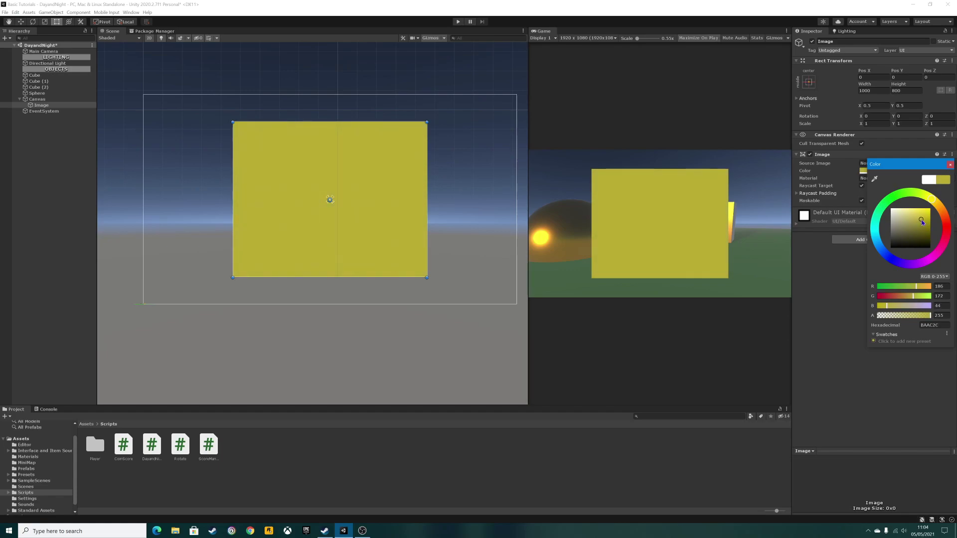
{"action": "left_click", "coordinate": [377, 157]}
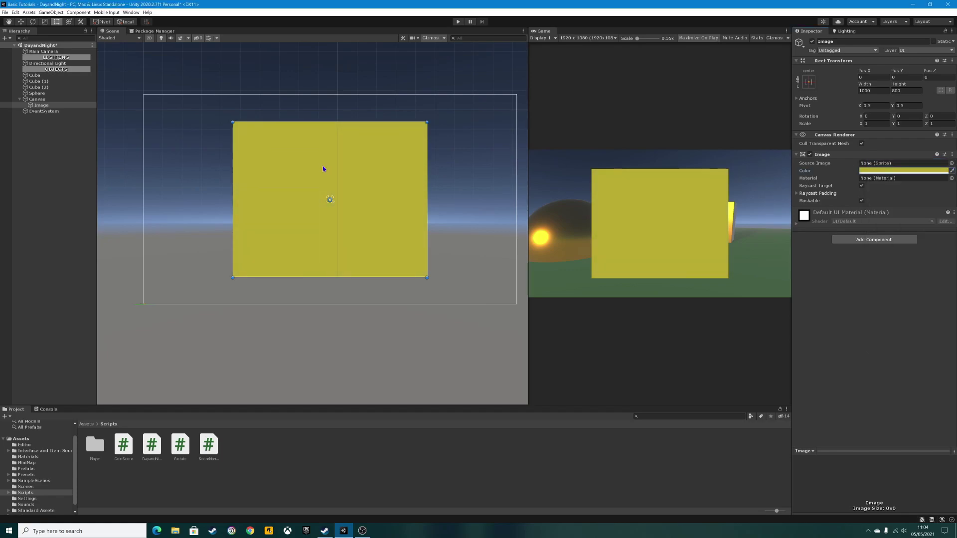
Step: Rename the Image object in the Hierarchy to PauseMenu
{"action": "left_click", "coordinate": [54, 106]}
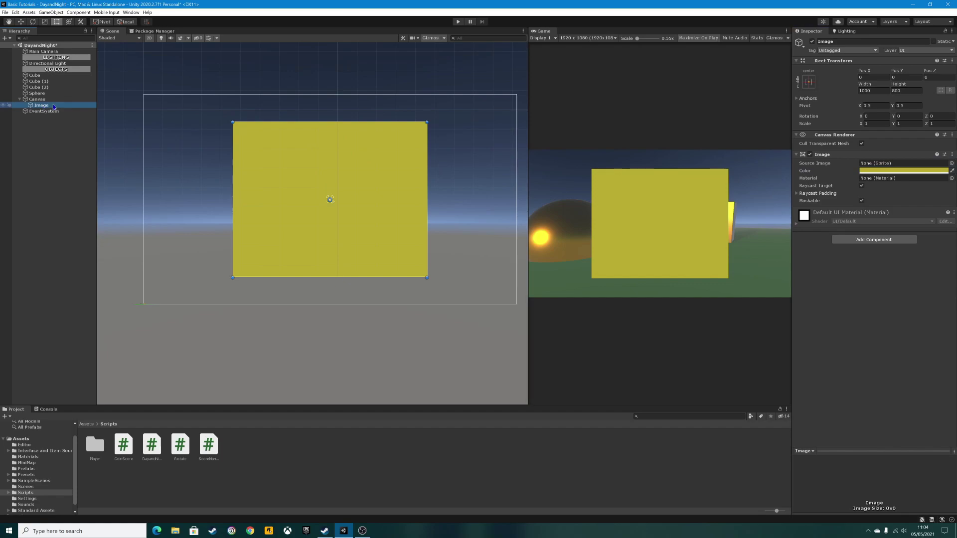
{"action": "left_click", "coordinate": [54, 105]}
{"action": "type", "text": "PauseMenu"}
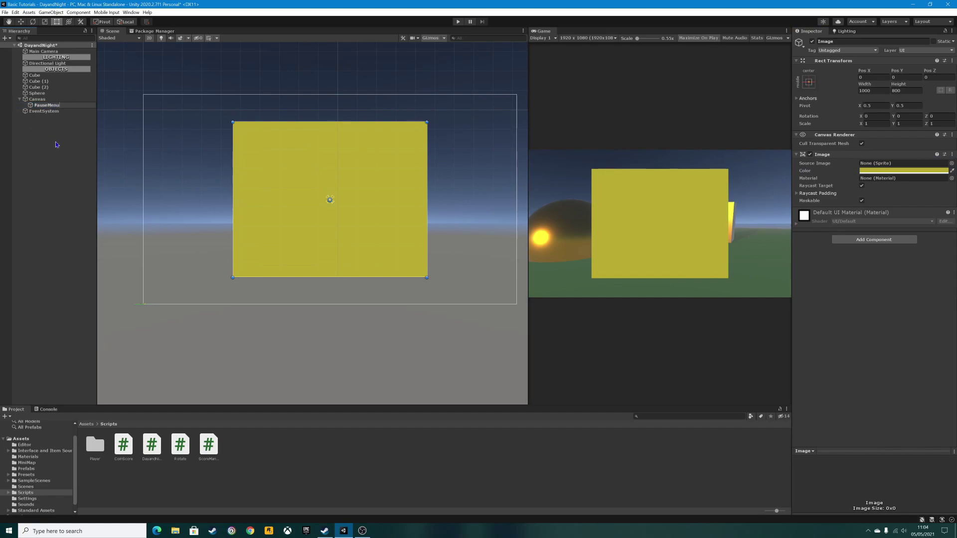
Step: Confirm the PauseMenu name and add a UI Text child inside it
{"action": "key", "text": "Return"}
{"action": "right_click", "coordinate": [49, 105]}
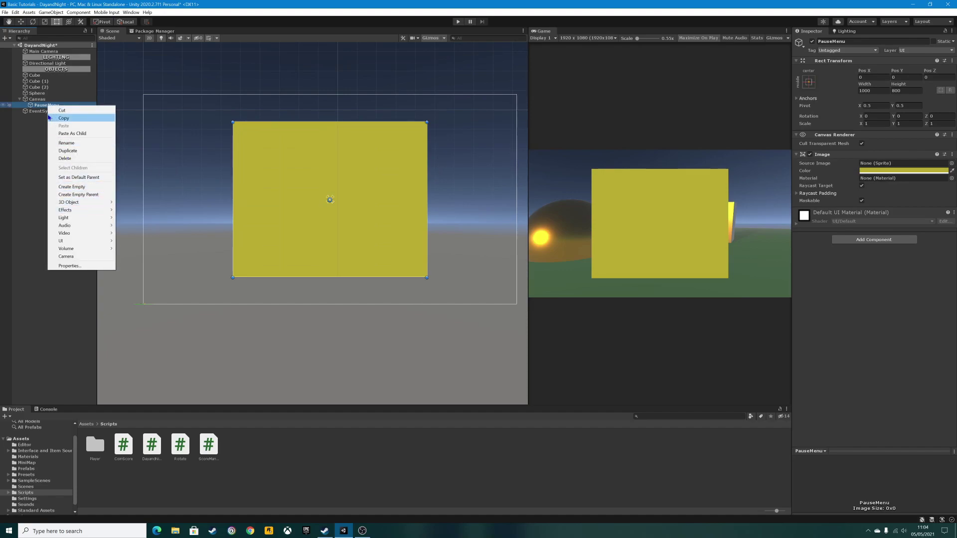
{"action": "left_click", "coordinate": [64, 118]}
{"action": "left_click", "coordinate": [43, 105]}
{"action": "right_click", "coordinate": [42, 105]}
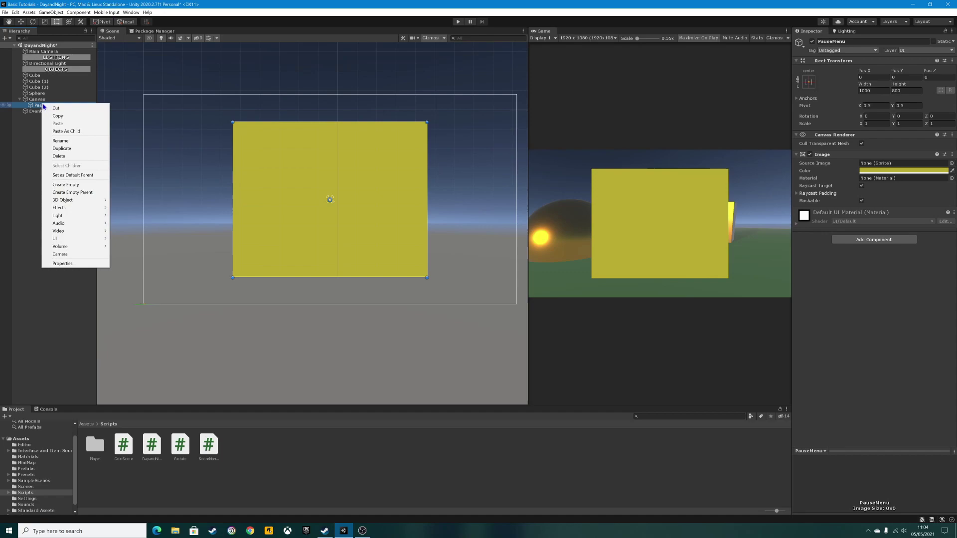
{"action": "mouse_move", "coordinate": [60, 239]}
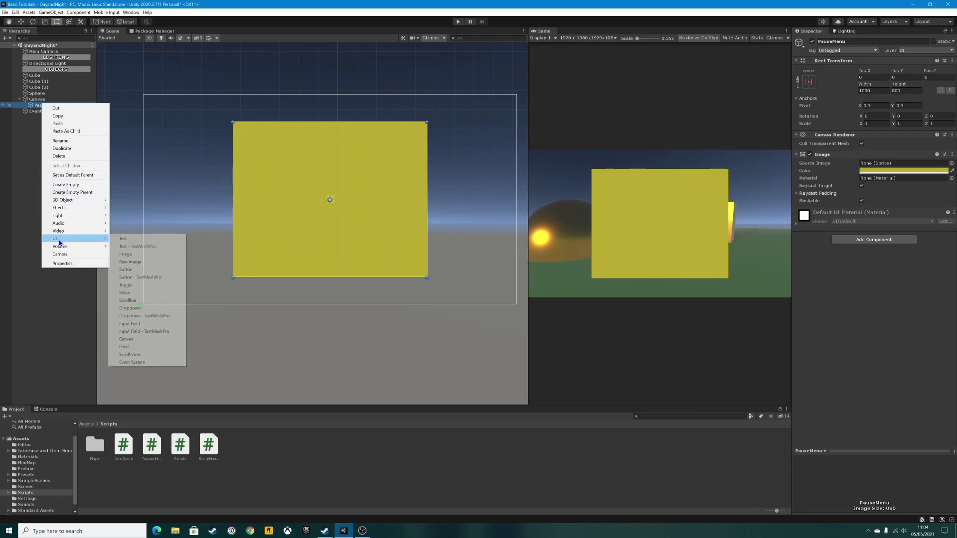
{"action": "left_click", "coordinate": [130, 240]}
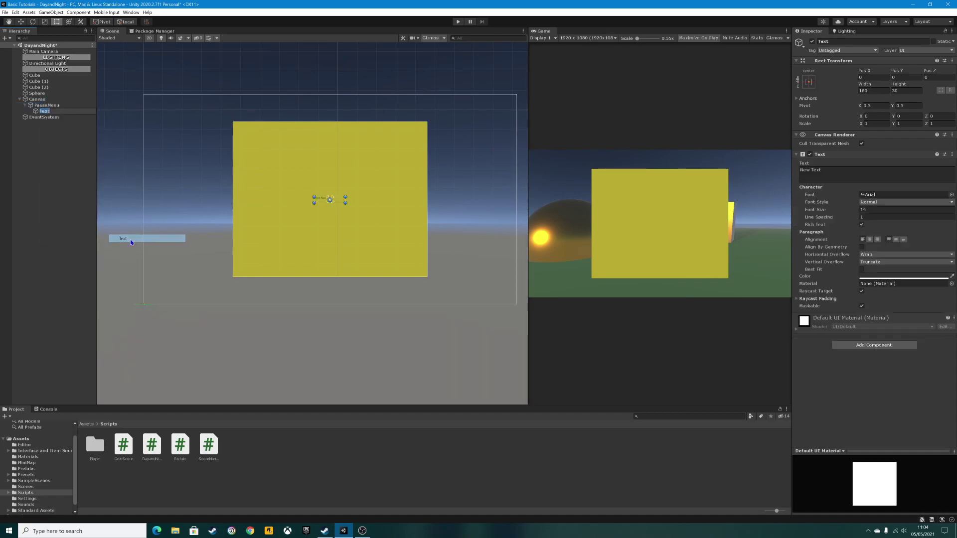
Step: Stretch the text box outward to roughly 310 by 100
{"action": "scroll", "coordinate": [311, 199], "scroll_direction": "up", "scroll_amount": 3}
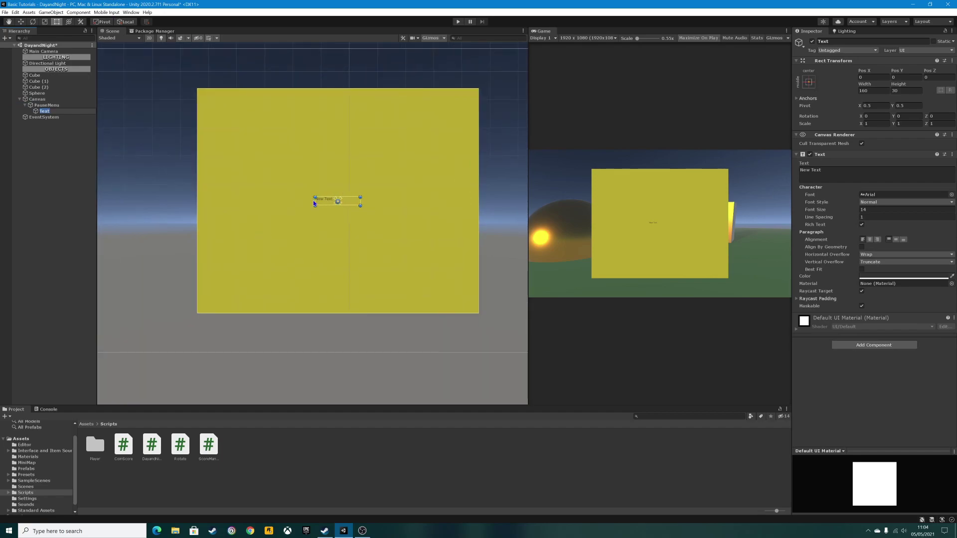
{"action": "left_click_drag", "start_coordinate": [314, 197], "coordinate": [294, 186]}
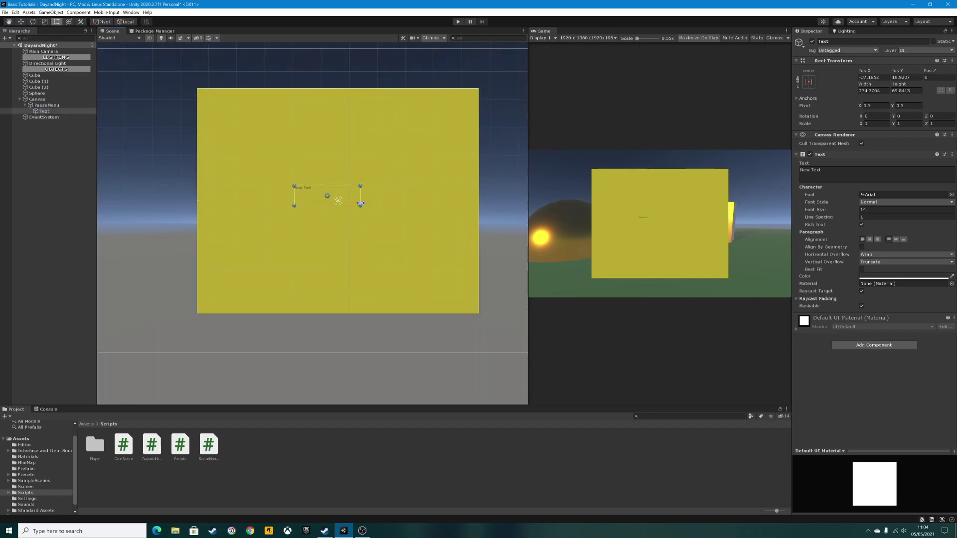
{"action": "left_click_drag", "start_coordinate": [361, 204], "coordinate": [382, 214]}
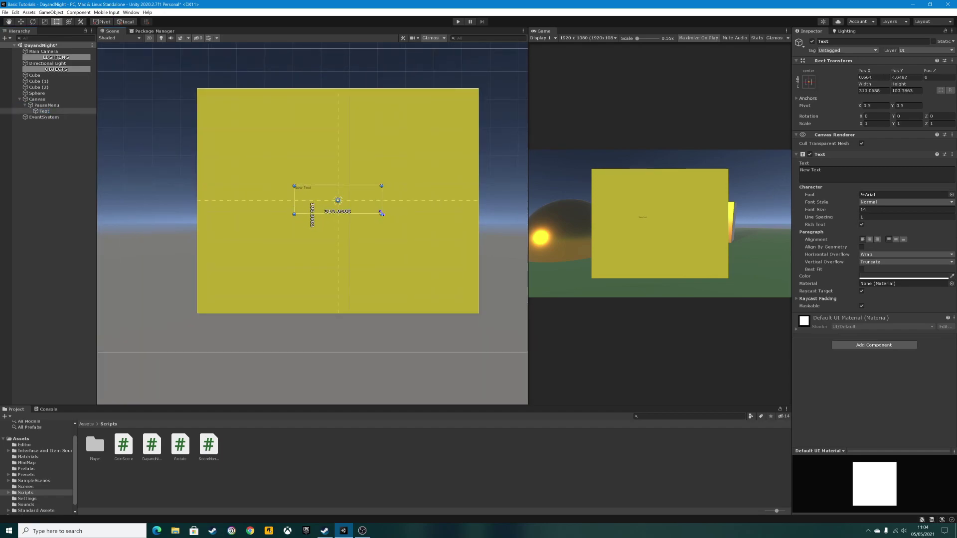
Step: Change the text to 'Pause Menu' and centre it horizontally and vertically
{"action": "left_click", "coordinate": [816, 170]}
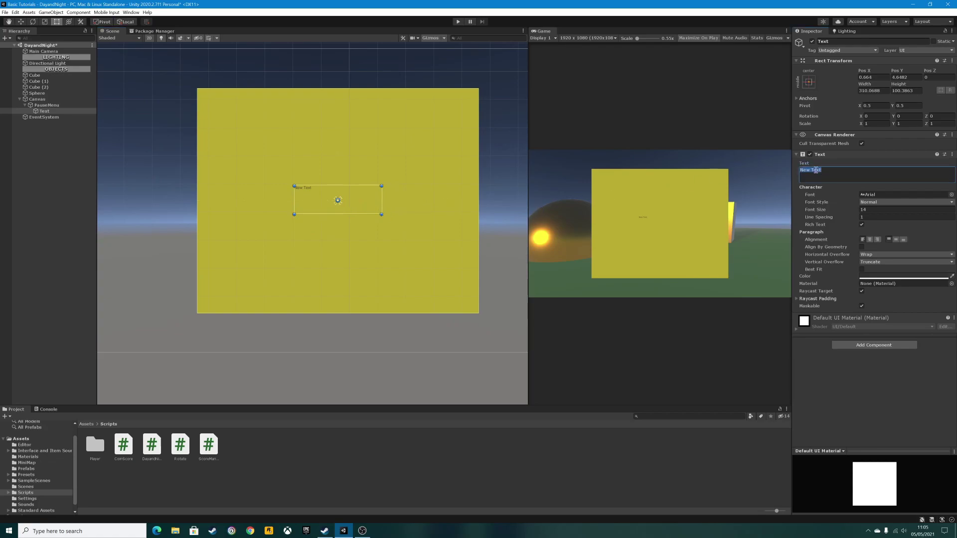
{"action": "type", "text": "Pause Menu"}
{"action": "left_click", "coordinate": [870, 239]}
{"action": "left_click", "coordinate": [896, 240]}
Step: Set the title's font size to 48 and its style to Bold
{"action": "left_click", "coordinate": [866, 209]}
{"action": "type", "text": "30"}
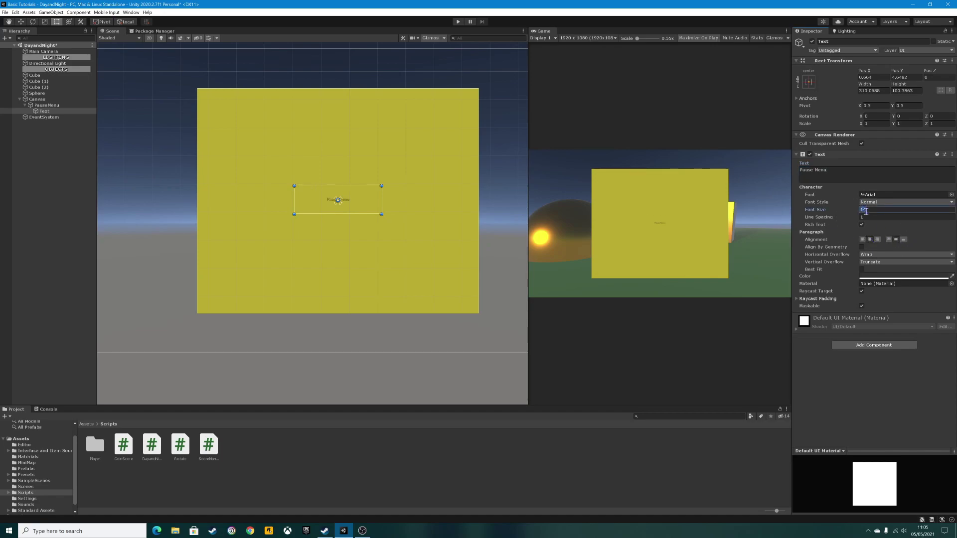
{"action": "key", "text": "BackSpace"}
{"action": "key", "text": "BackSpace"}
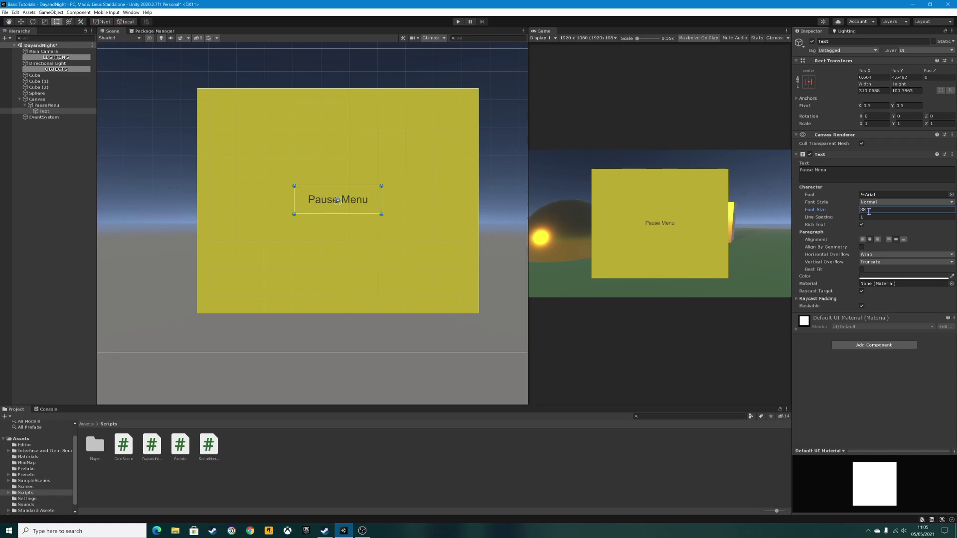
{"action": "type", "text": "48"}
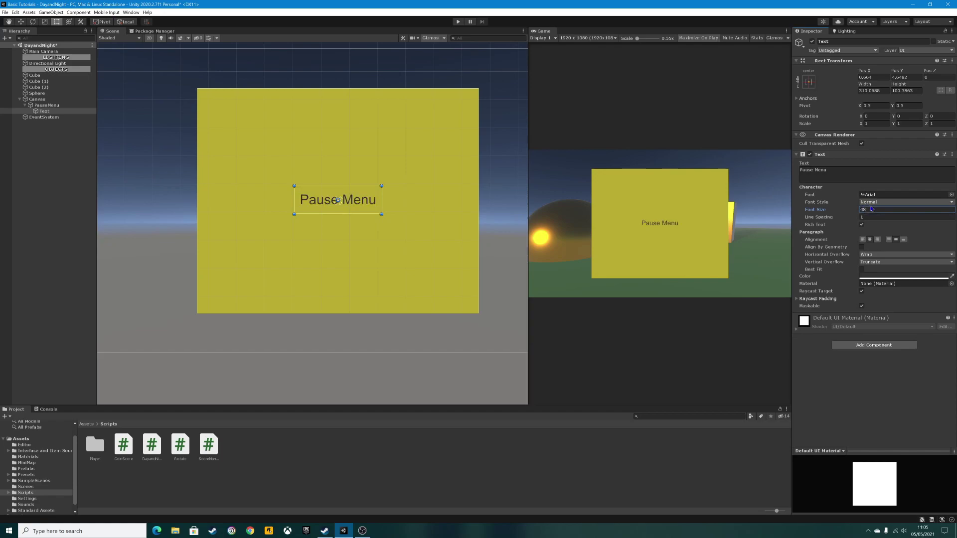
{"action": "left_click", "coordinate": [871, 203]}
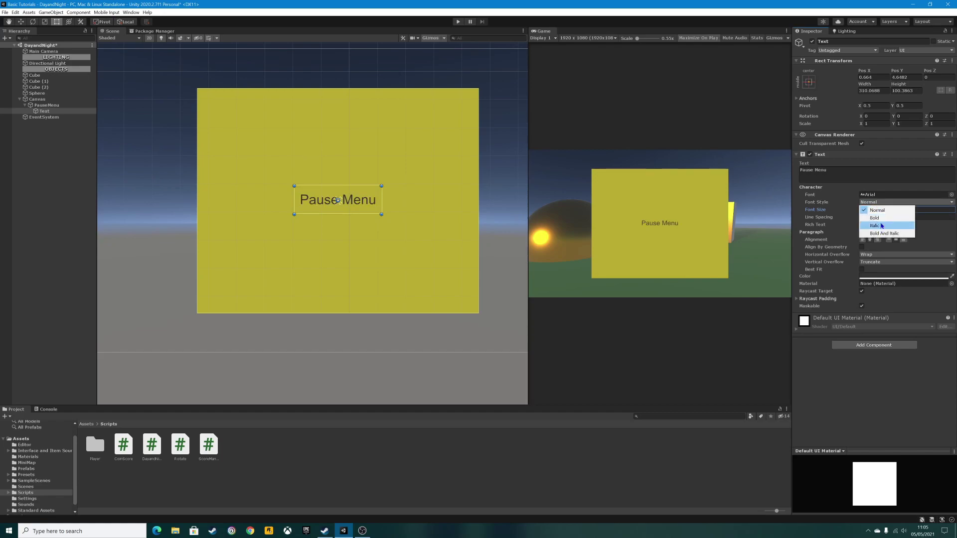
{"action": "left_click", "coordinate": [878, 218]}
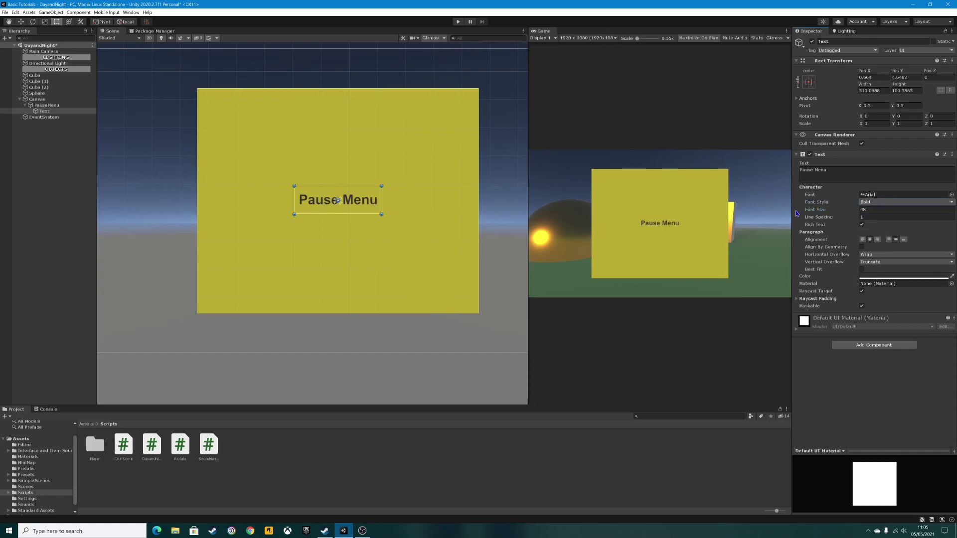
Step: Move the Pause Menu title up near the top of the yellow panel
{"action": "left_click", "coordinate": [338, 202]}
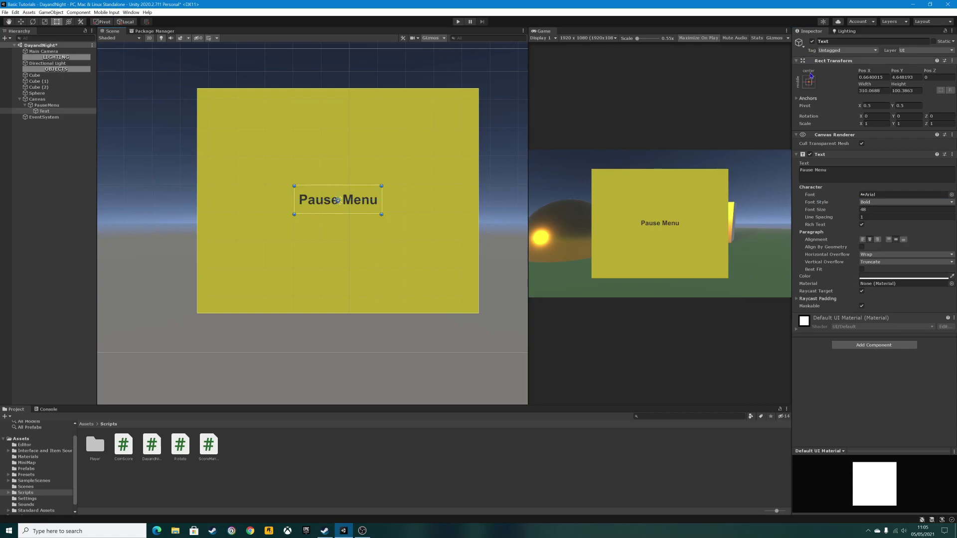
{"action": "left_click_drag", "start_coordinate": [339, 200], "coordinate": [318, 127]}
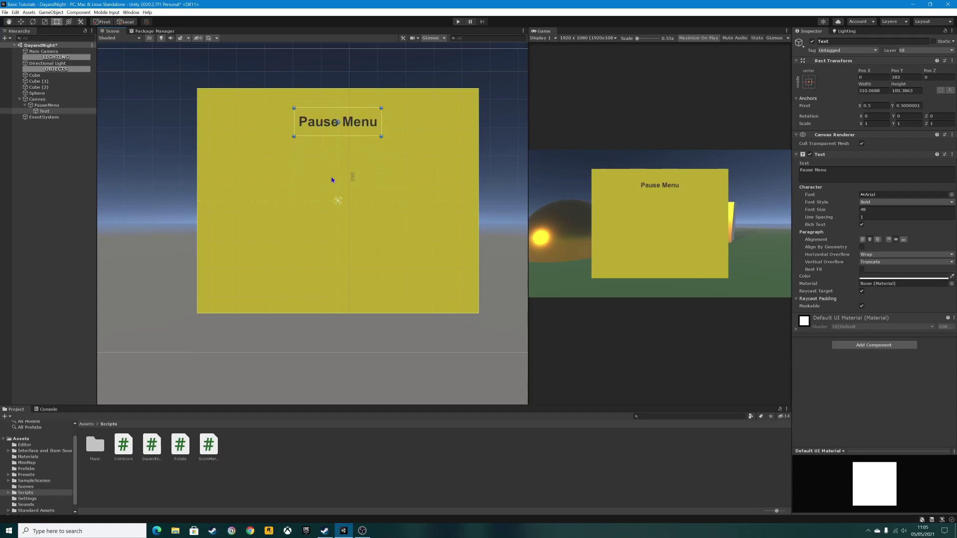
{"action": "left_click", "coordinate": [319, 121]}
{"action": "left_click", "coordinate": [319, 120]}
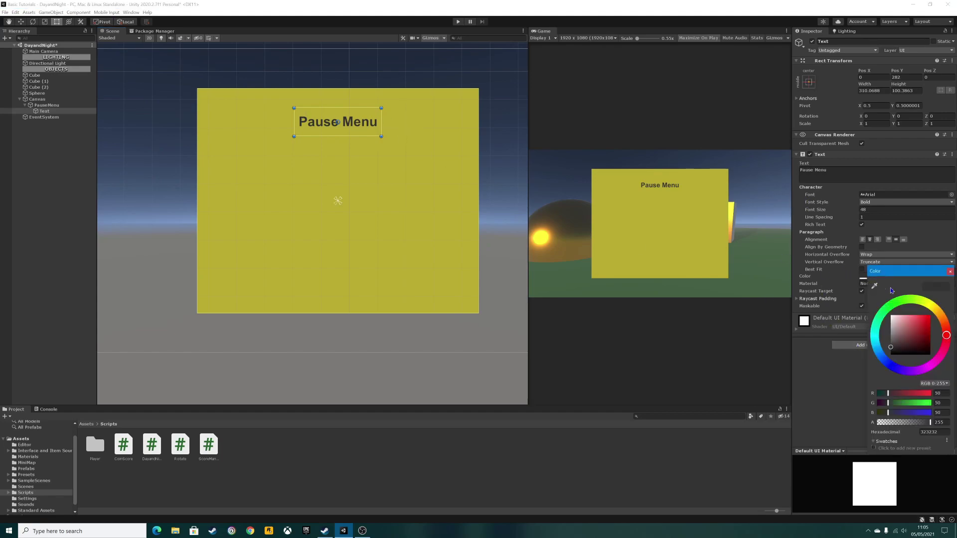
Step: Colour the Pause Menu title blue
{"action": "left_click_drag", "start_coordinate": [919, 325], "coordinate": [951, 307]}
{"action": "left_click", "coordinate": [888, 363]}
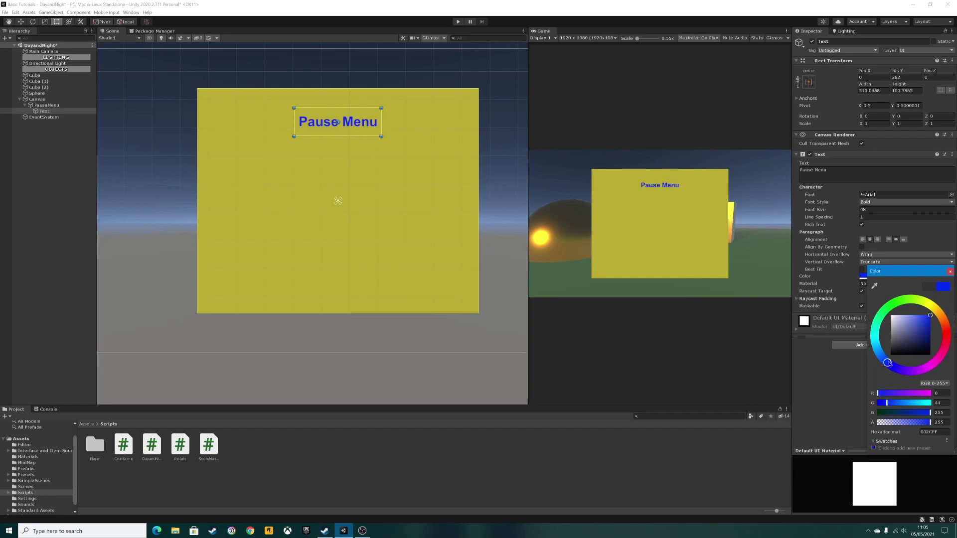
{"action": "left_click", "coordinate": [951, 271]}
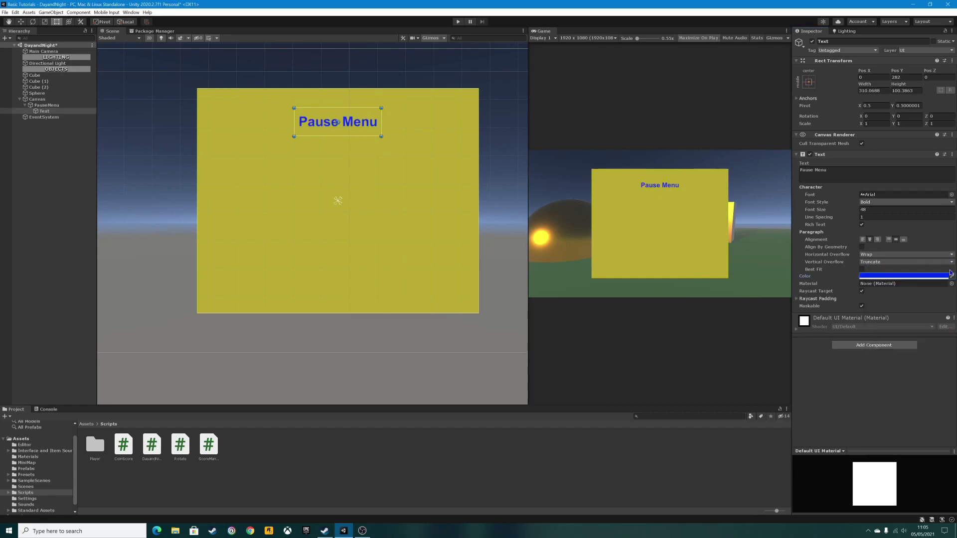
Step: Add a Shadow component to the Pause Menu text
{"action": "left_click", "coordinate": [874, 345]}
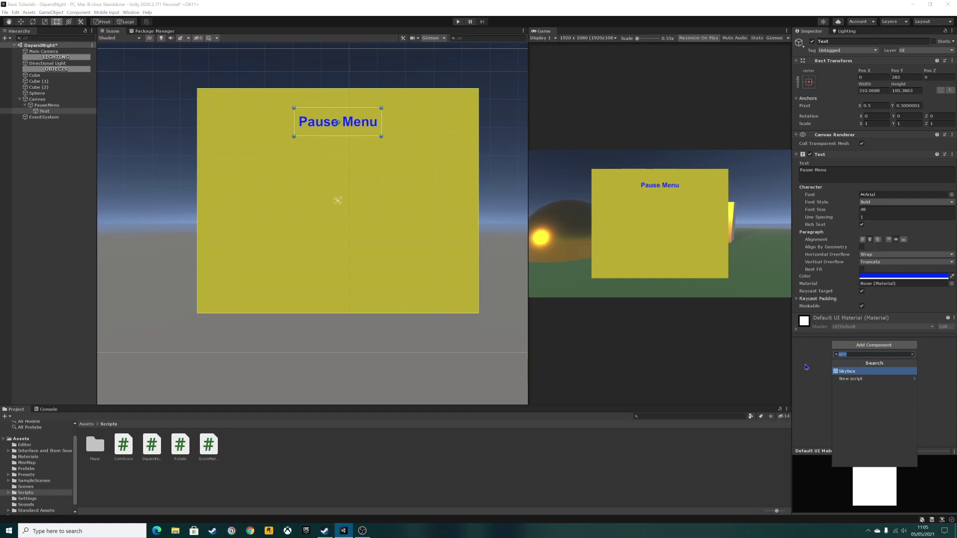
{"action": "type", "text": "c"}
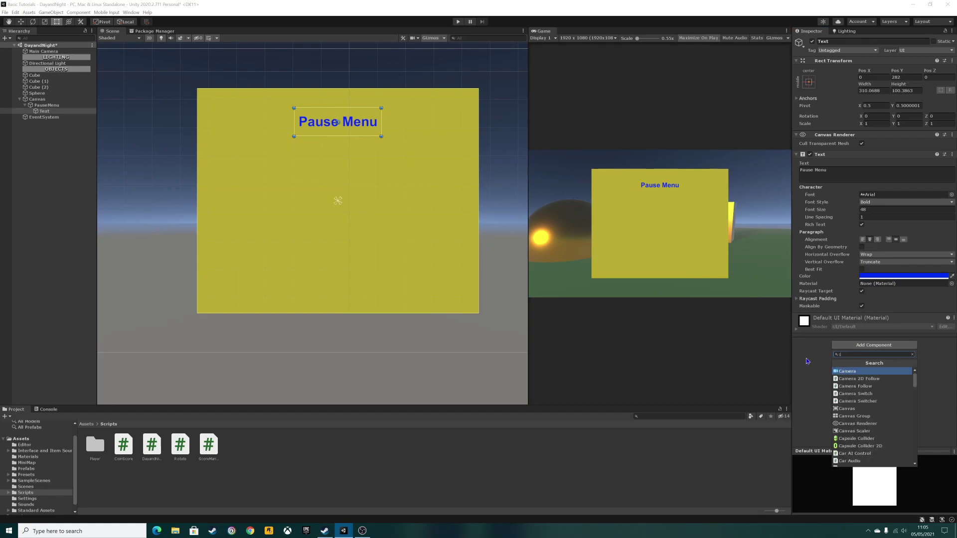
{"action": "key", "text": "BackSpace"}
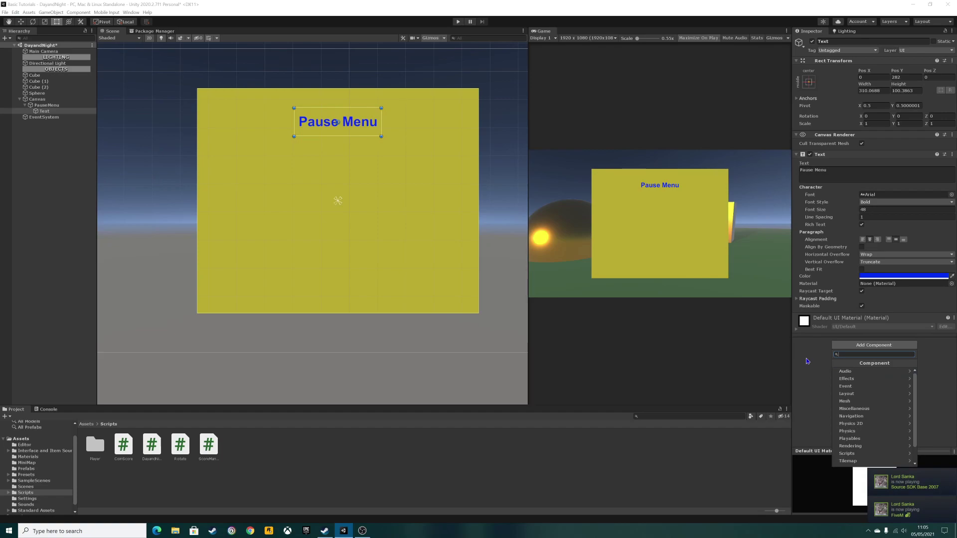
{"action": "type", "text": "sh"}
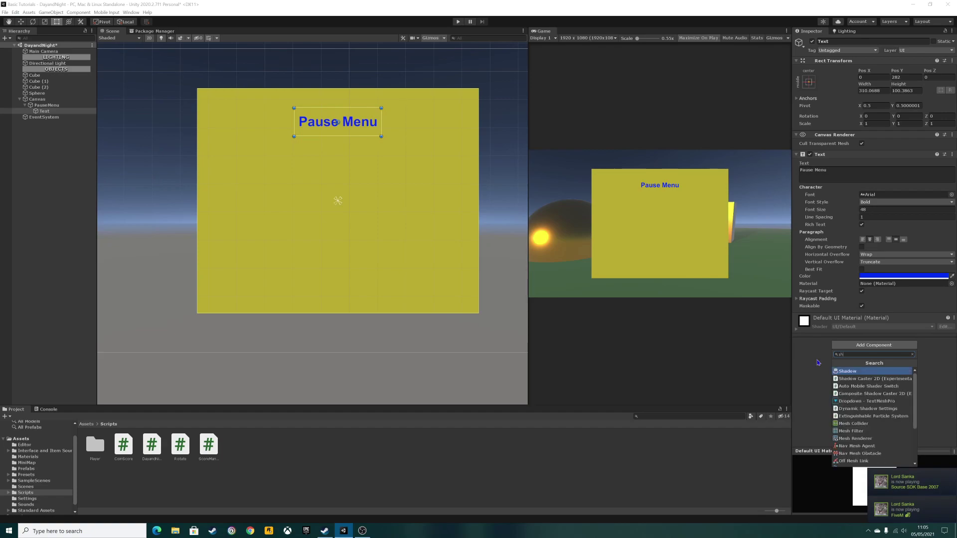
{"action": "left_click", "coordinate": [847, 372]}
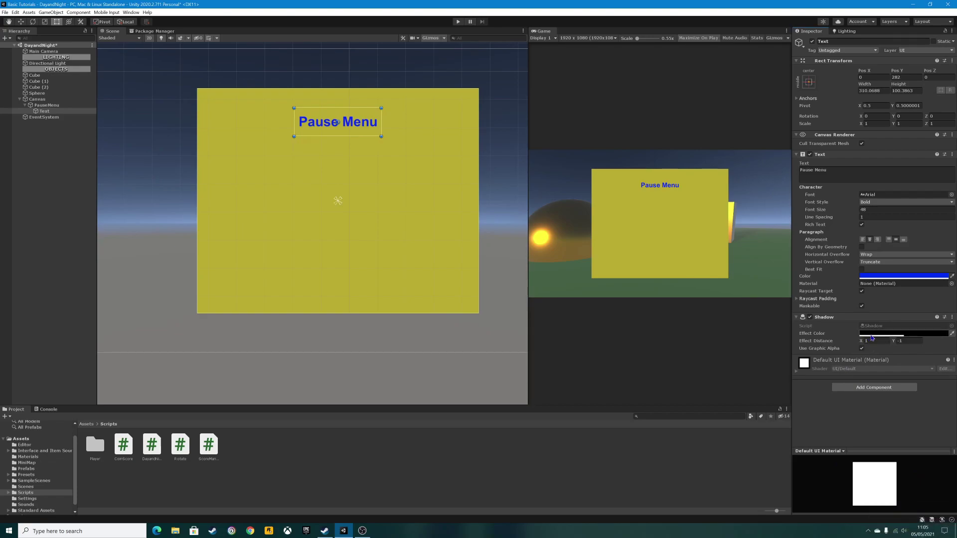
Step: Make the shadow colour fully opaque and set Effect Distance to X 4, Y -4
{"action": "left_click", "coordinate": [892, 334]}
{"action": "left_click_drag", "start_coordinate": [913, 477], "coordinate": [931, 477]}
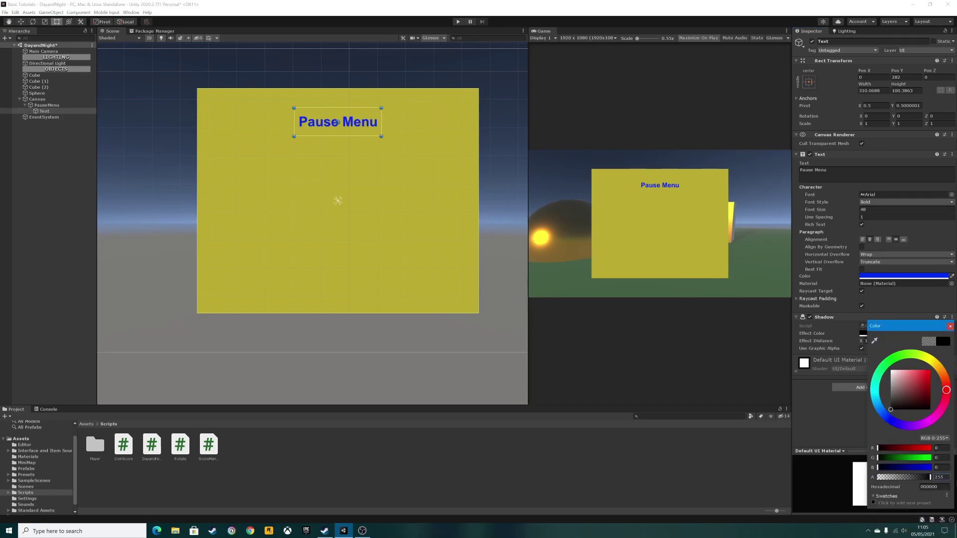
{"action": "left_click", "coordinate": [951, 327]}
{"action": "left_click", "coordinate": [875, 341]}
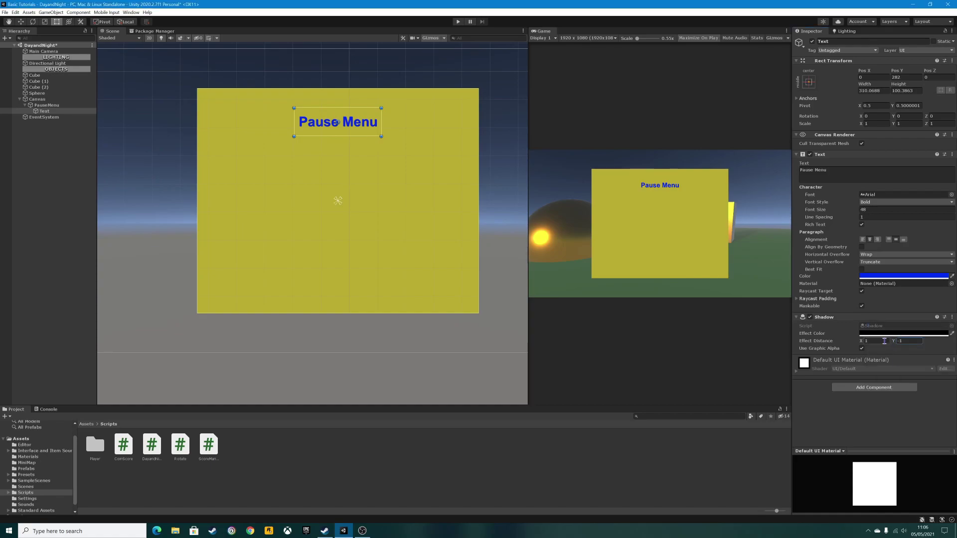
{"action": "type", "text": "3"}
{"action": "left_click", "coordinate": [906, 342]}
{"action": "type", "text": "-3"}
{"action": "left_click", "coordinate": [879, 341]}
{"action": "type", "text": "4"}
{"action": "left_click", "coordinate": [913, 341]}
{"action": "type", "text": "-4"}
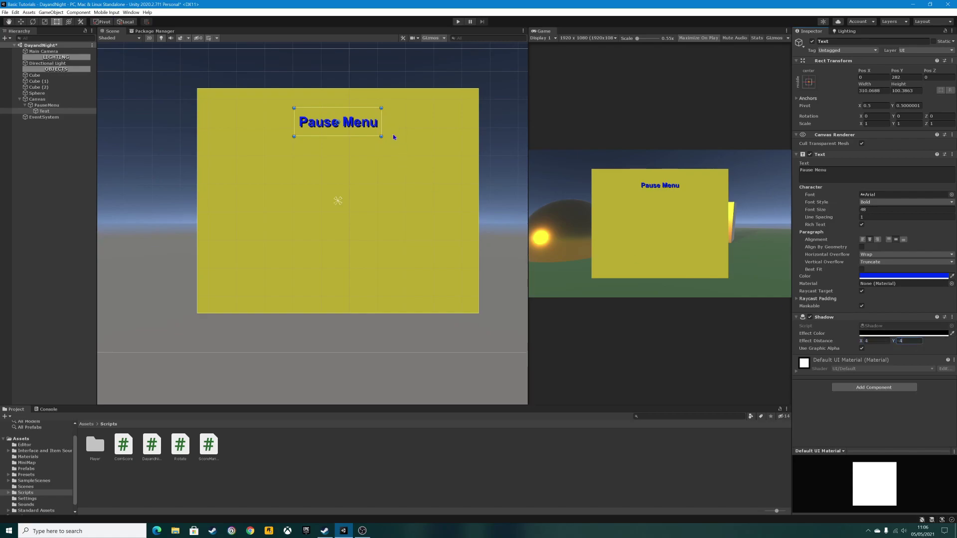
Step: Reframe the Scene view on the whole yellow panel and select it
{"action": "scroll", "coordinate": [326, 144], "scroll_direction": "up", "scroll_amount": 8}
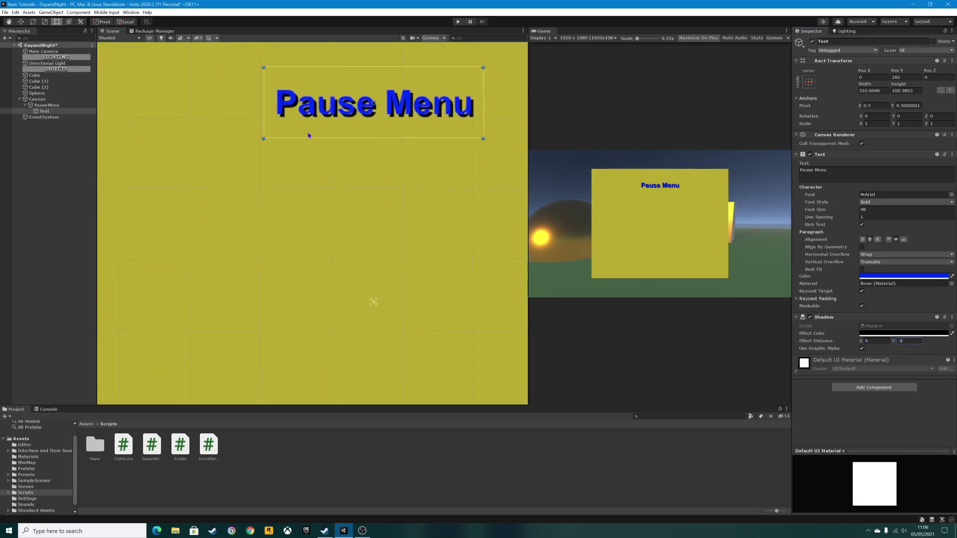
{"action": "middle_click_drag", "start_coordinate": [293, 175], "coordinate": [285, 195]}
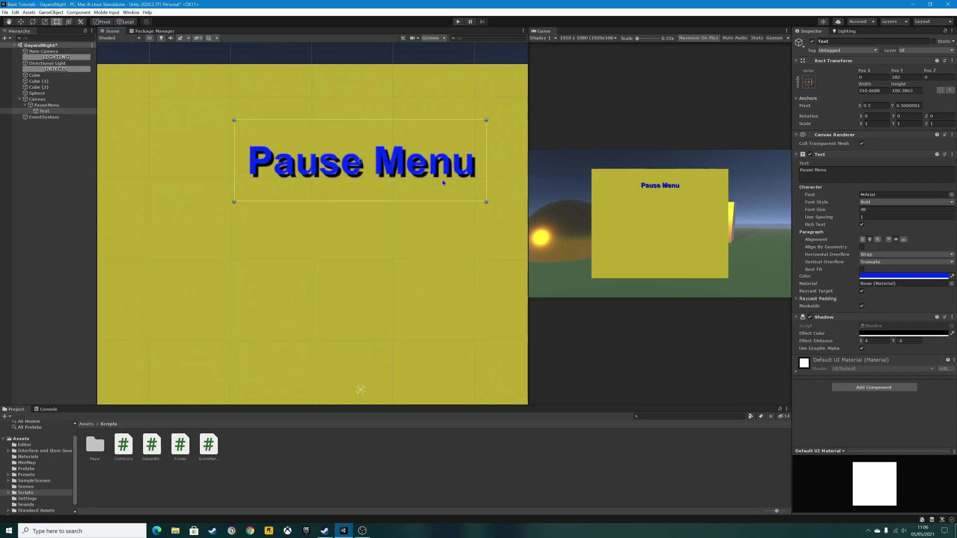
{"action": "scroll", "coordinate": [439, 259], "scroll_direction": "down", "scroll_amount": 5}
{"action": "middle_click_drag", "start_coordinate": [395, 267], "coordinate": [334, 227]}
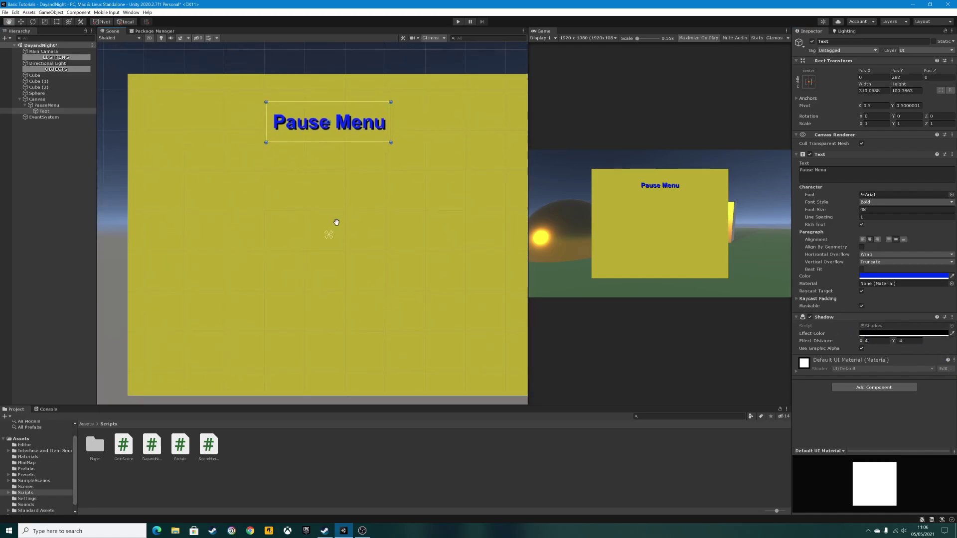
{"action": "scroll", "coordinate": [349, 234], "scroll_direction": "down", "scroll_amount": 2}
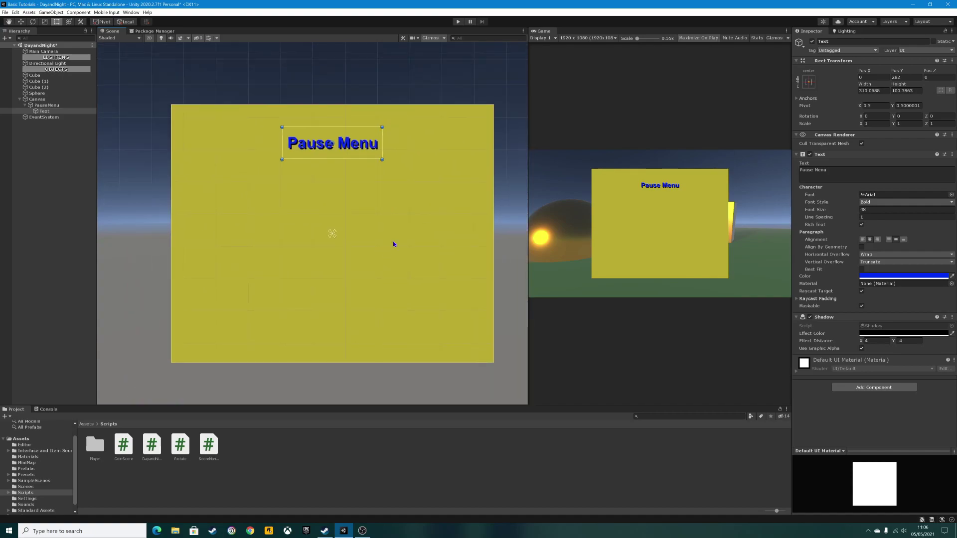
{"action": "left_click", "coordinate": [279, 209]}
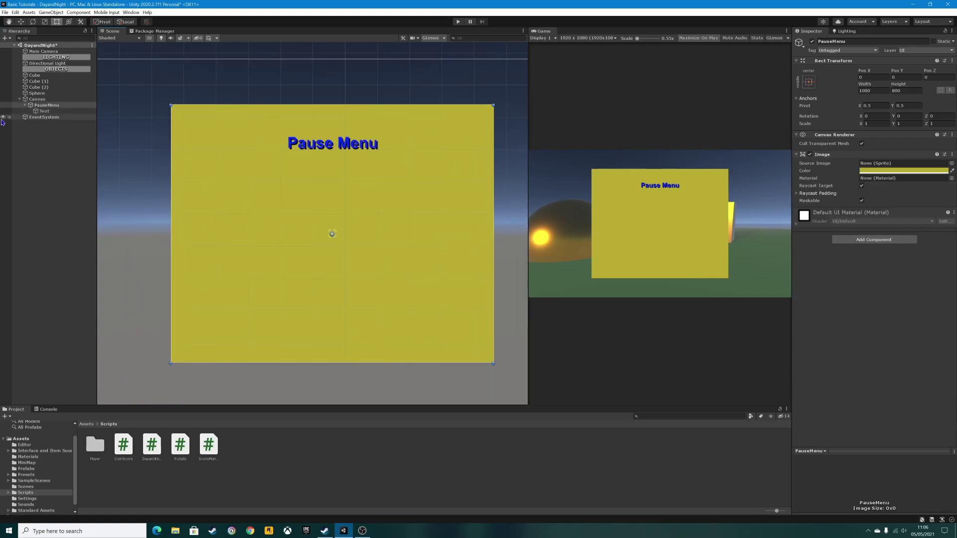
Step: Select the Text, the PauseMenu panel and then the Canvas in the Hierarchy
{"action": "left_click", "coordinate": [44, 111]}
{"action": "left_click", "coordinate": [46, 105]}
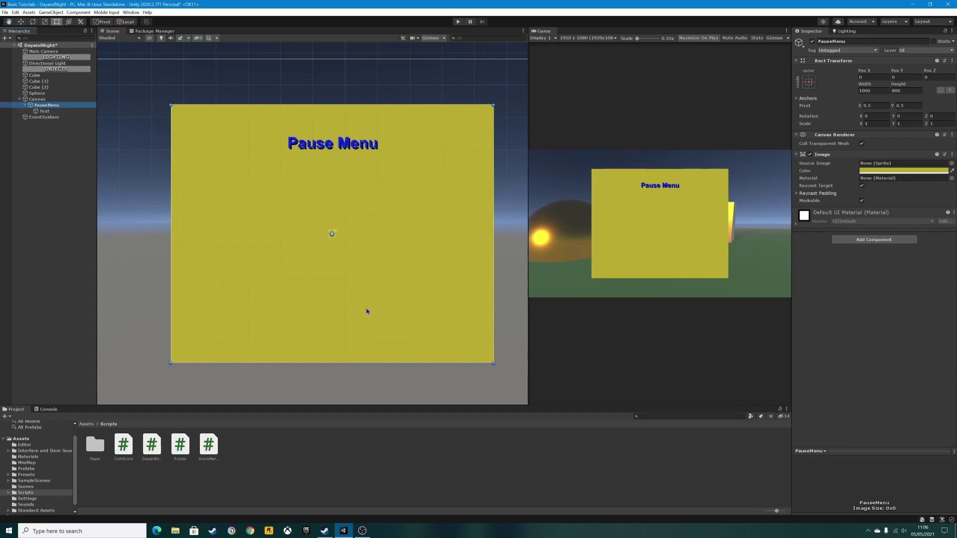
{"action": "left_click", "coordinate": [50, 99]}
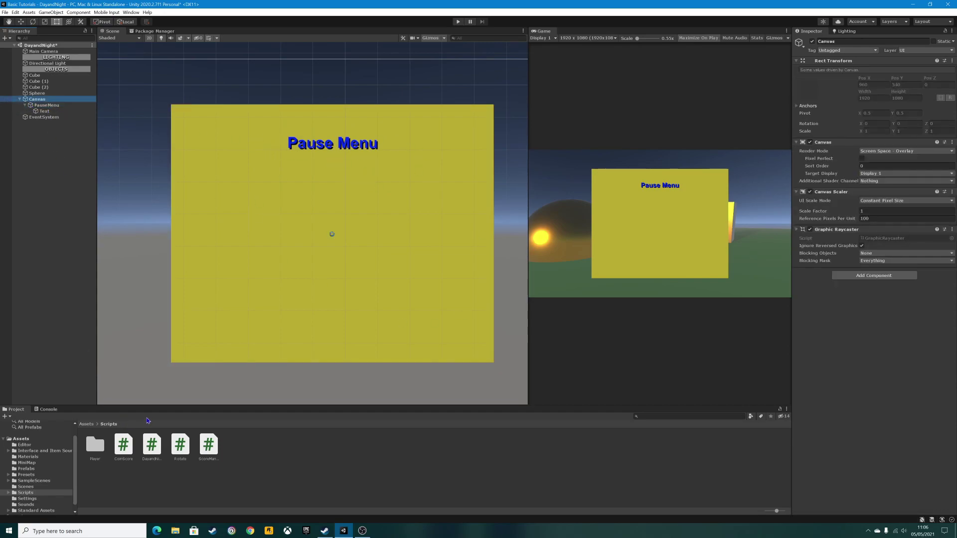
Step: Create a C# script in the Scripts folder and name it PauseMenu
{"action": "right_click", "coordinate": [244, 449]}
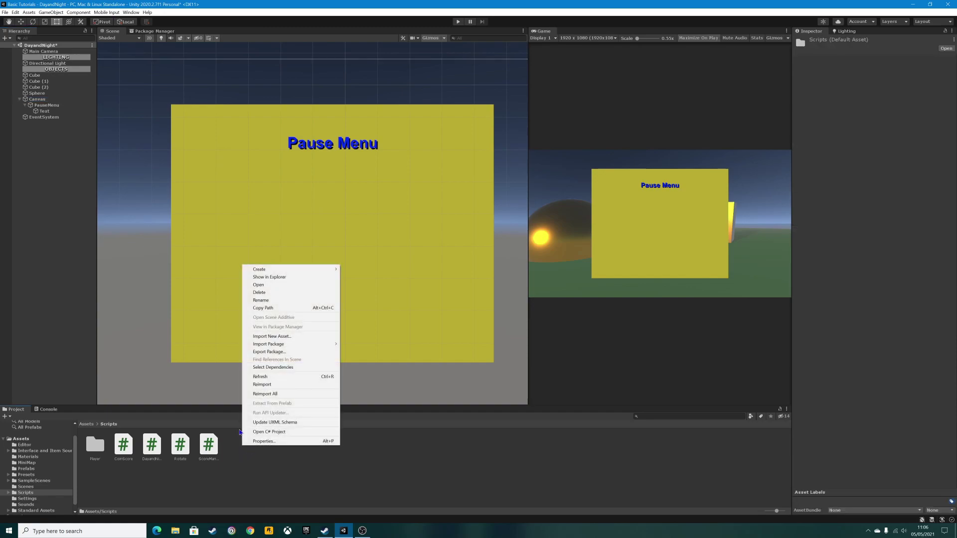
{"action": "mouse_move", "coordinate": [266, 271]}
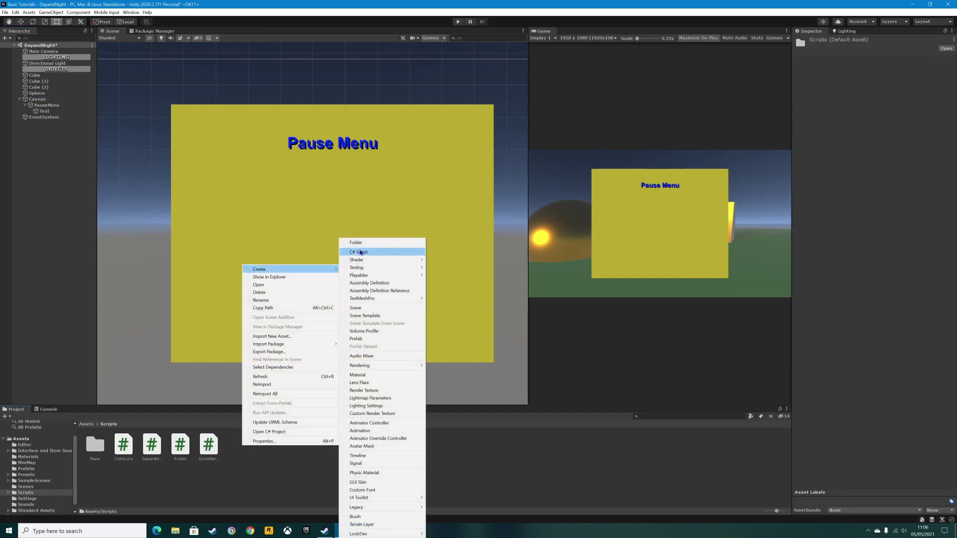
{"action": "left_click", "coordinate": [251, 488]}
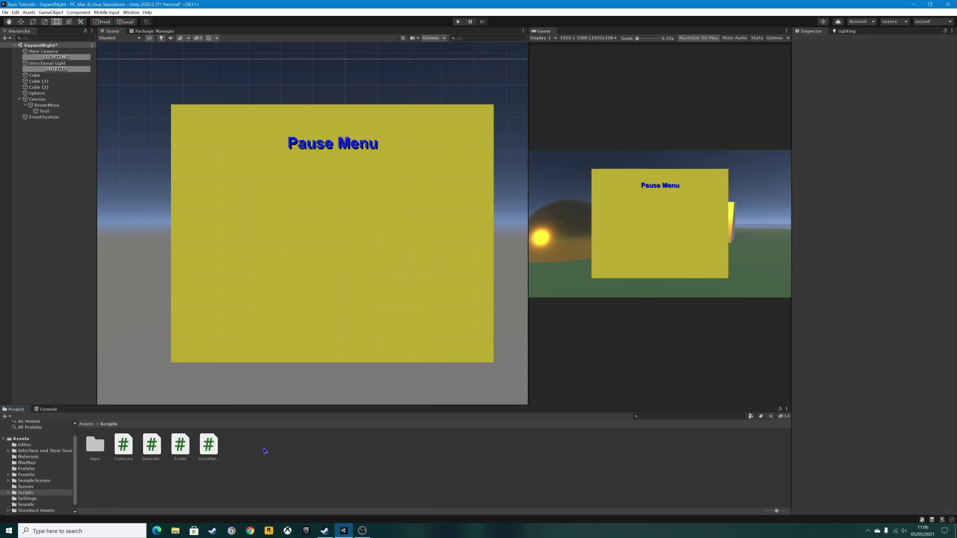
{"action": "right_click", "coordinate": [246, 461]}
{"action": "mouse_move", "coordinate": [324, 285]}
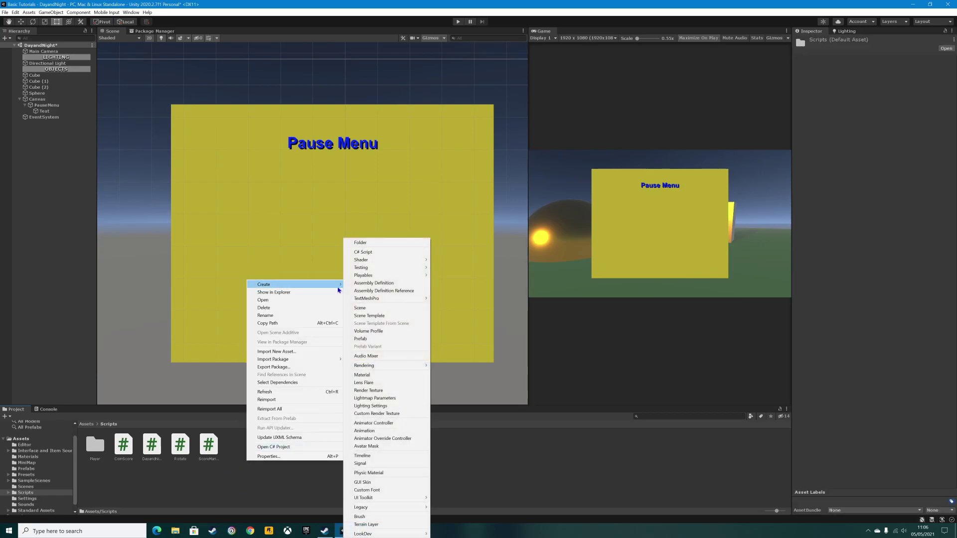
{"action": "left_click", "coordinate": [363, 252]}
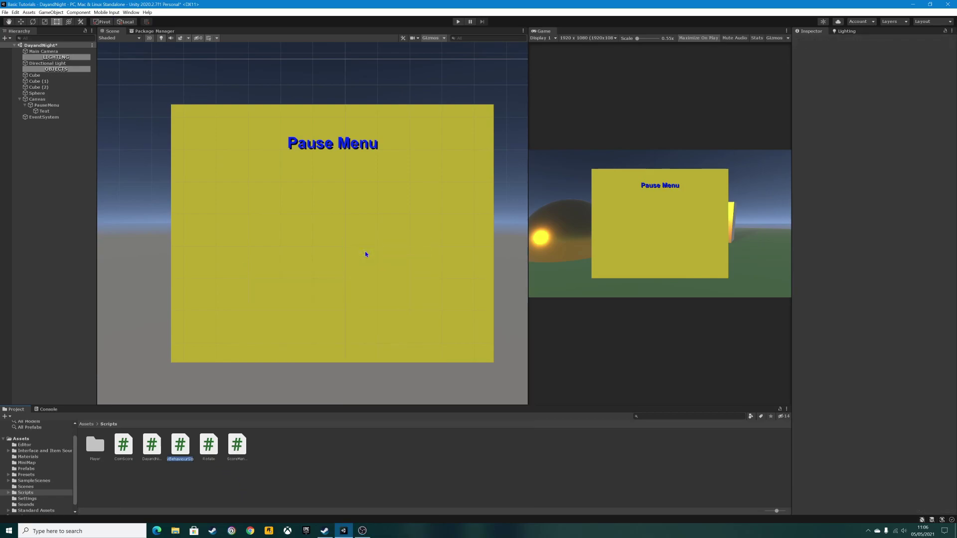
{"action": "type", "text": "PauseMenu"}
Step: Open the PauseMenu script in Visual Studio, then close Visual Studio
{"action": "left_click", "coordinate": [176, 449]}
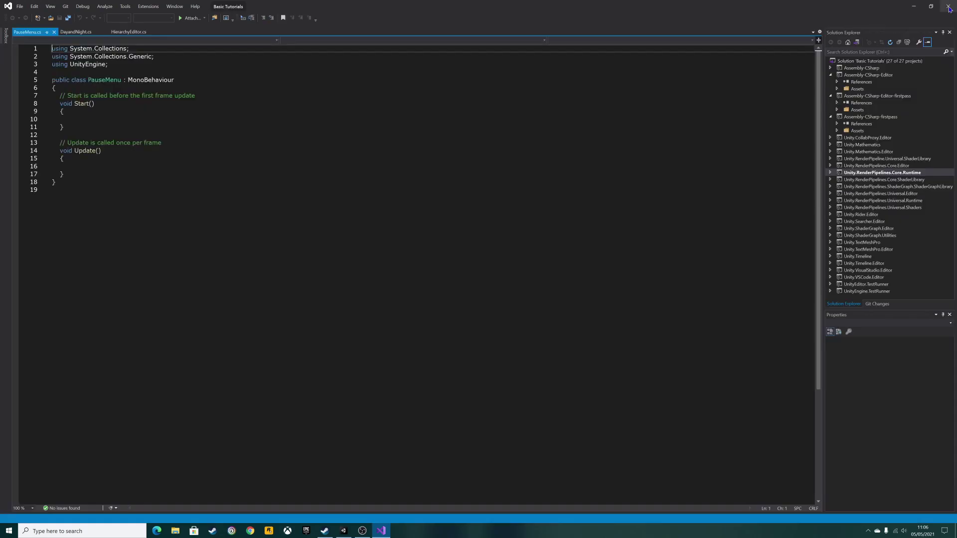
{"action": "left_click", "coordinate": [947, 5]}
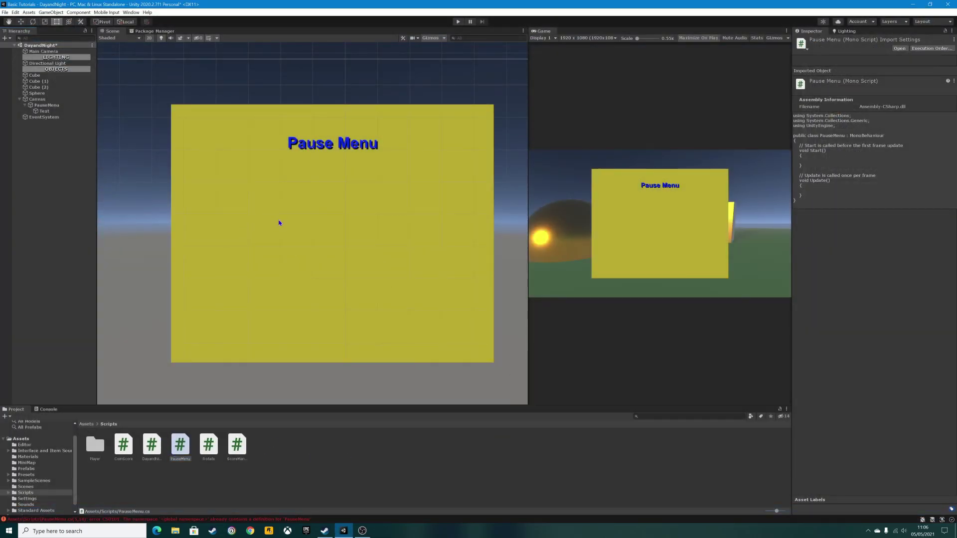
Step: Navigate from Assets into the Scripts folder and open the PauseMenu script
{"action": "left_click", "coordinate": [280, 223]}
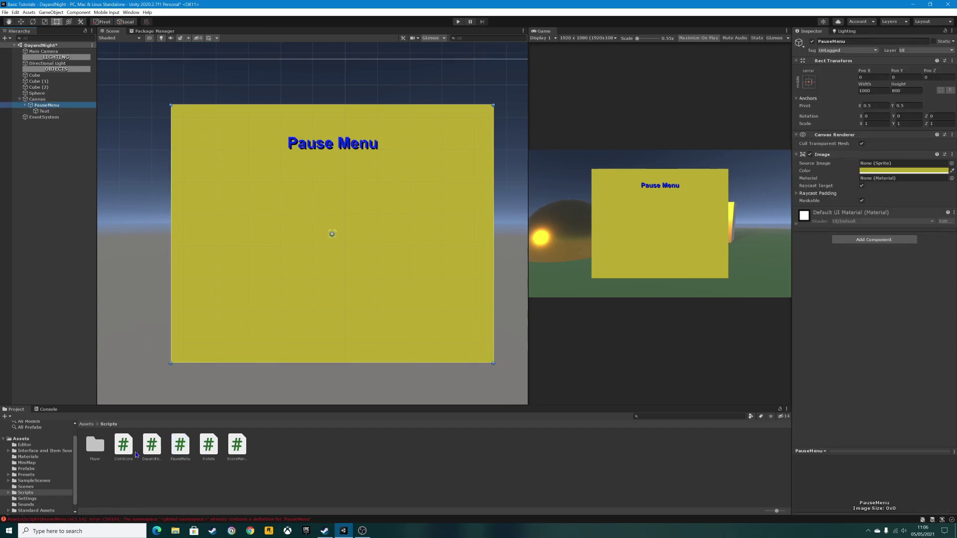
{"action": "left_click", "coordinate": [179, 446]}
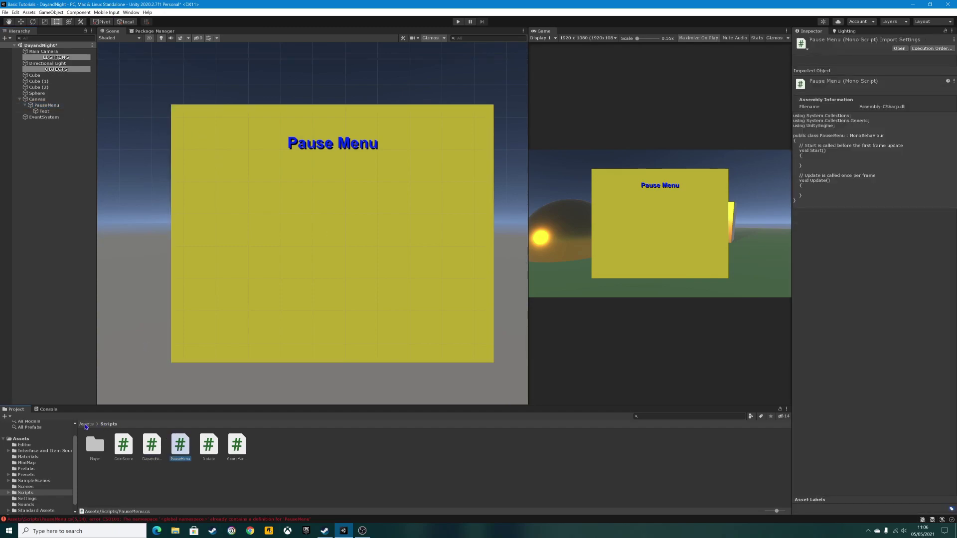
{"action": "left_click", "coordinate": [86, 424]}
{"action": "left_click", "coordinate": [322, 445]}
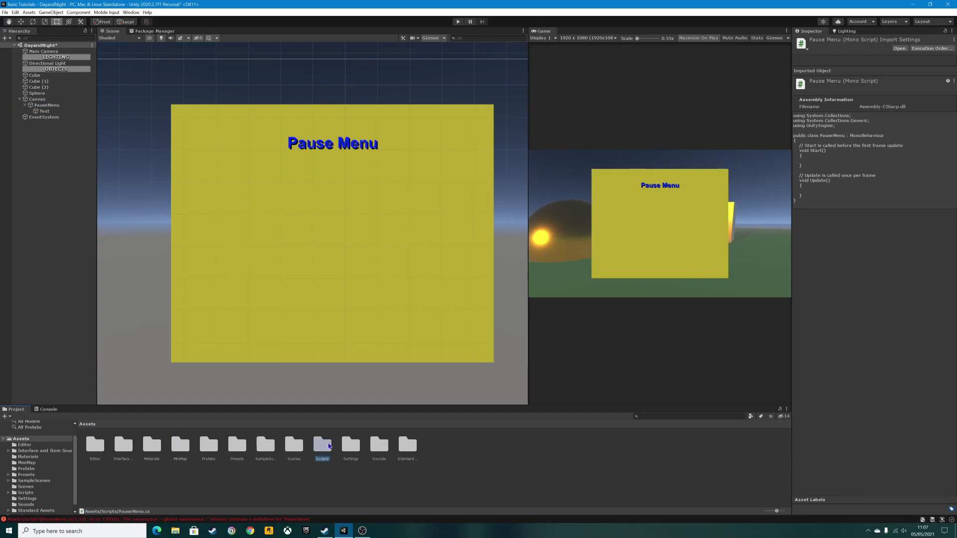
{"action": "double_click", "coordinate": [322, 444]}
{"action": "double_click", "coordinate": [181, 444]}
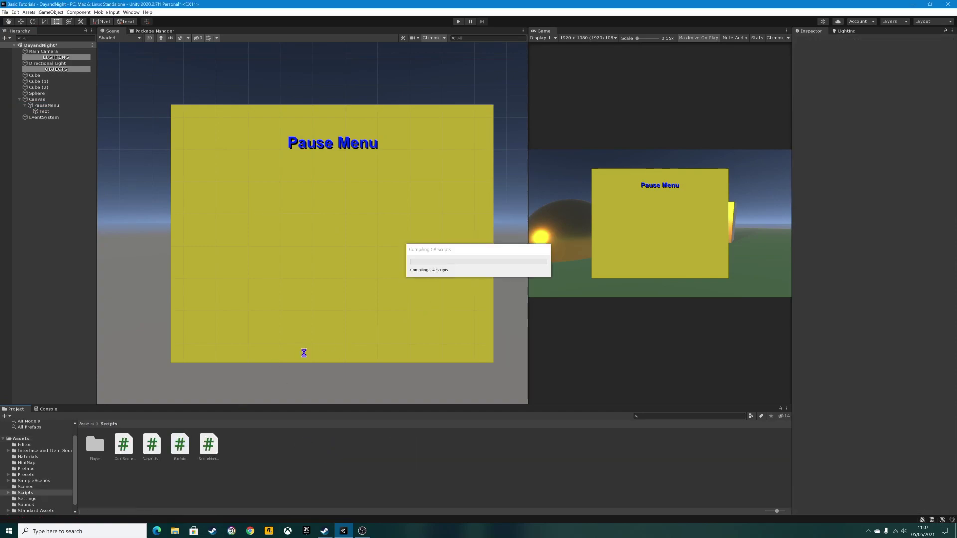
Step: Create another C# script in Scripts named PauseScreen
{"action": "right_click", "coordinate": [258, 445]}
{"action": "mouse_move", "coordinate": [285, 270]}
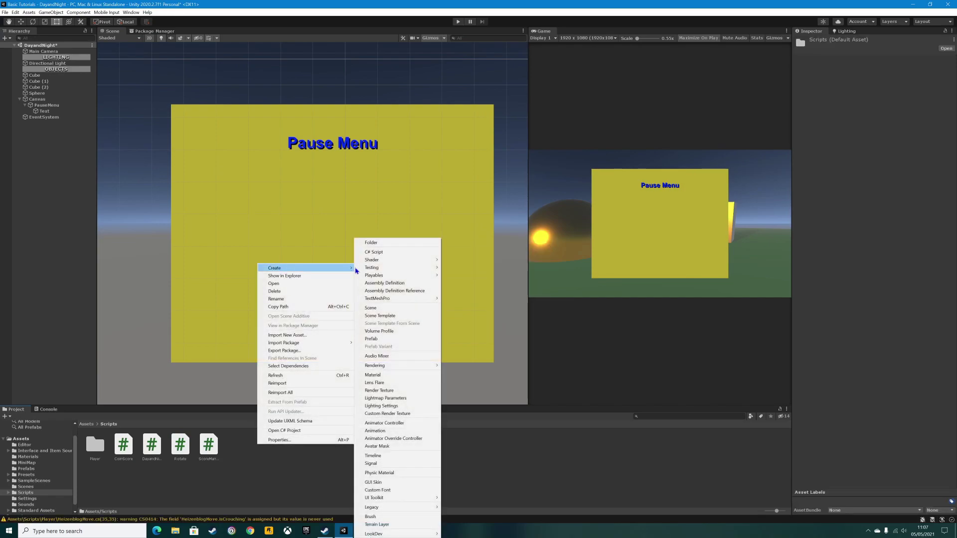
{"action": "left_click", "coordinate": [371, 254]}
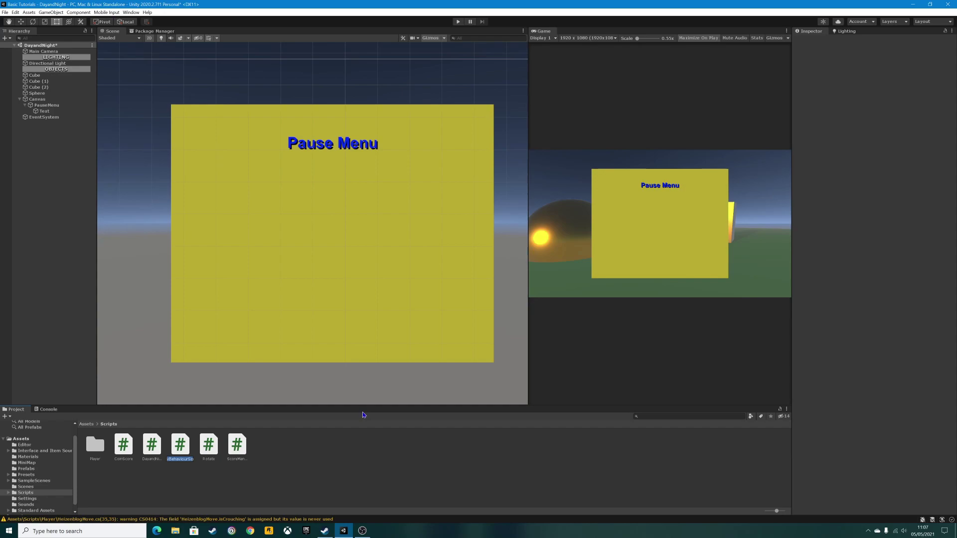
{"action": "type", "text": "PauseScreen"}
{"action": "key", "text": "Return"}
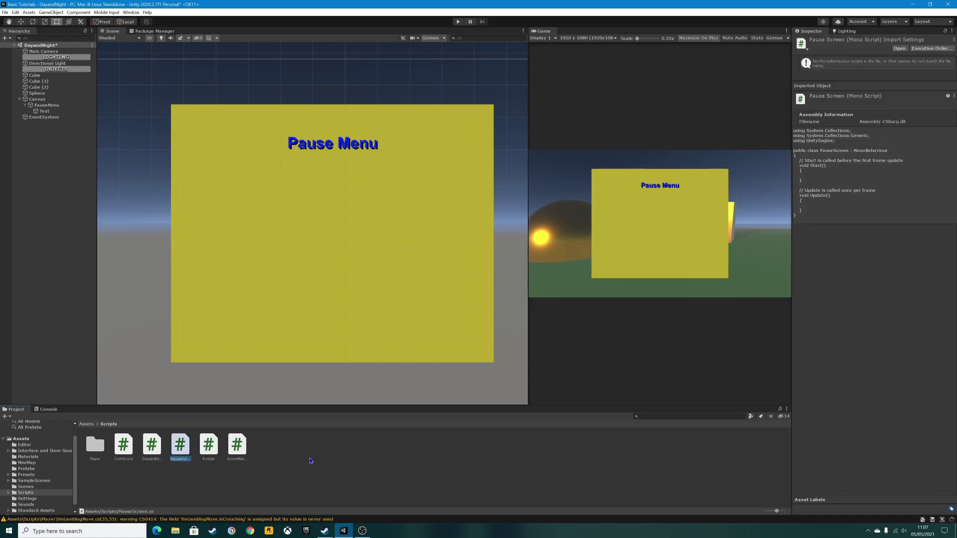
Step: Clear the Console messages and open PauseScreen in Visual Studio
{"action": "left_click", "coordinate": [50, 410]}
{"action": "left_click", "coordinate": [9, 416]}
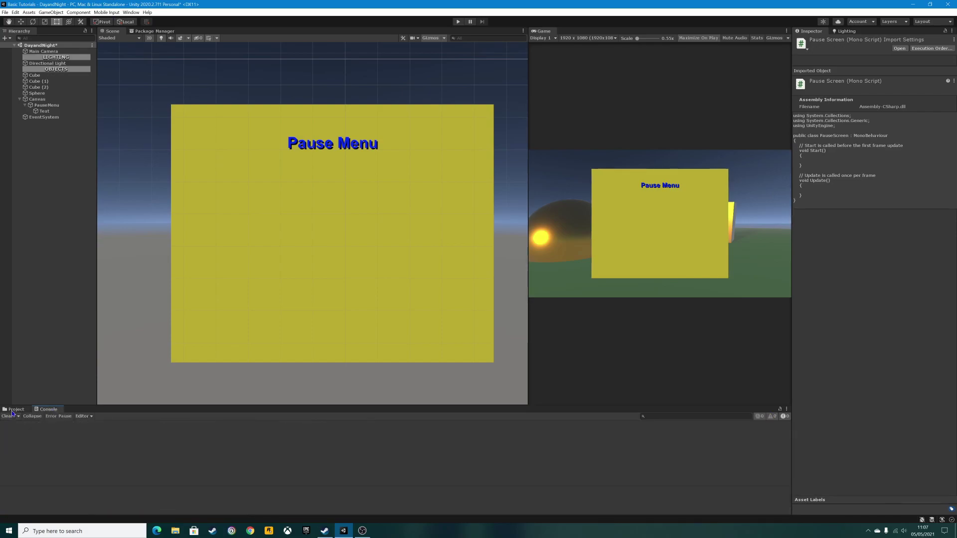
{"action": "left_click", "coordinate": [15, 409]}
{"action": "double_click", "coordinate": [178, 442]}
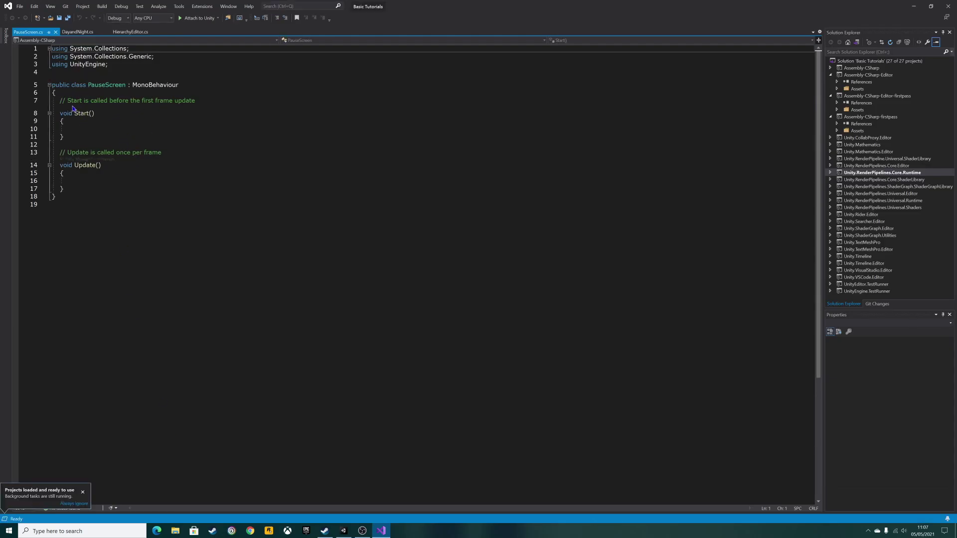
Step: Delete the Start method and both template comments, keeping Update
{"action": "left_click", "coordinate": [56, 99]}
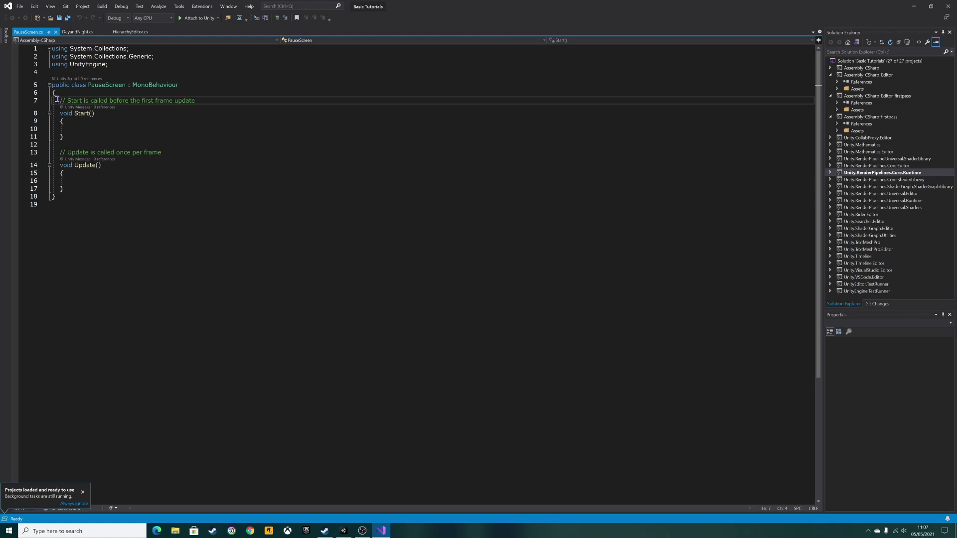
{"action": "left_click_drag", "start_coordinate": [57, 99], "coordinate": [152, 145]}
{"action": "key", "text": "Delete"}
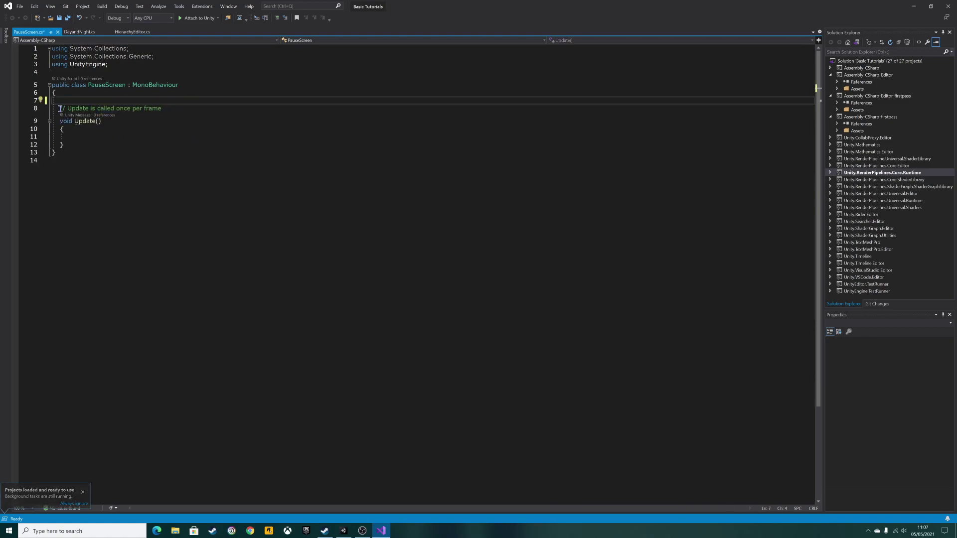
{"action": "left_click_drag", "start_coordinate": [59, 108], "coordinate": [188, 108]}
{"action": "key", "text": "Delete"}
{"action": "left_click", "coordinate": [82, 136]}
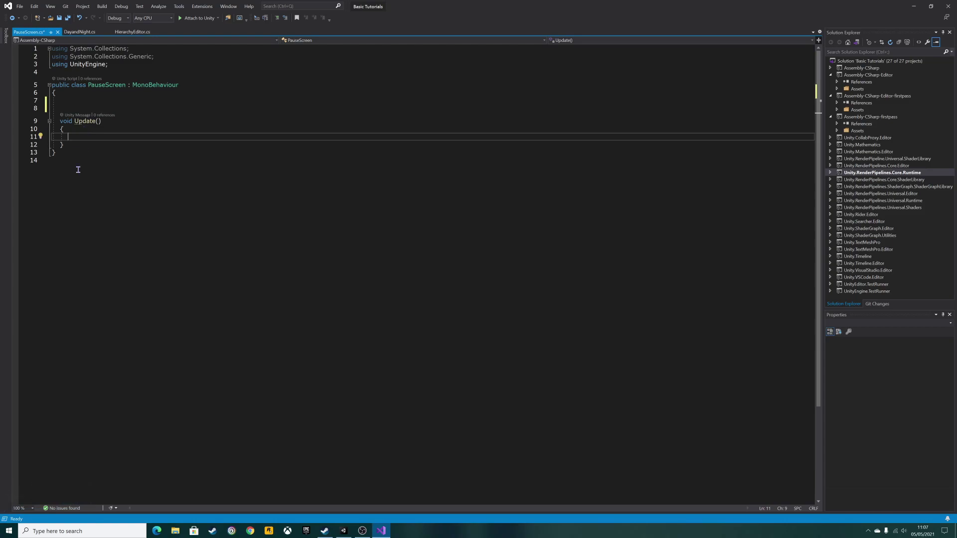
{"action": "left_click", "coordinate": [70, 153]}
Step: Add an empty void ResumeGame() method below Update
{"action": "key", "text": "Up"}
{"action": "key", "text": "Return"}
{"action": "key", "text": "Return"}
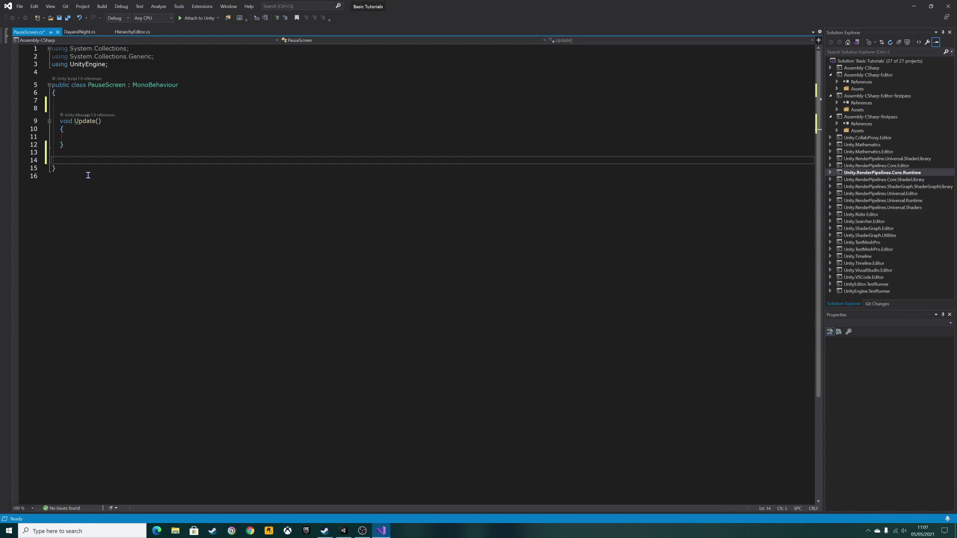
{"action": "type", "text": "void Res"}
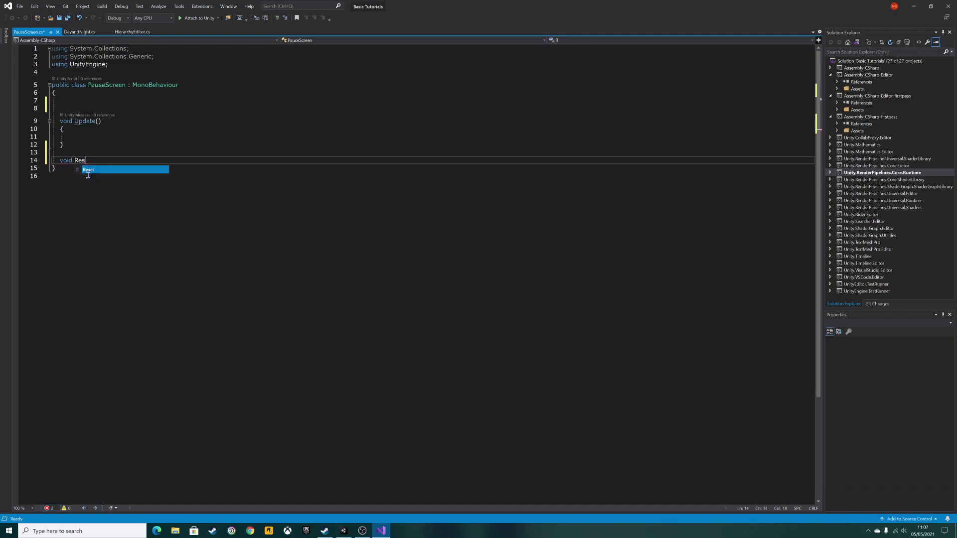
{"action": "type", "text": "umeGame"}
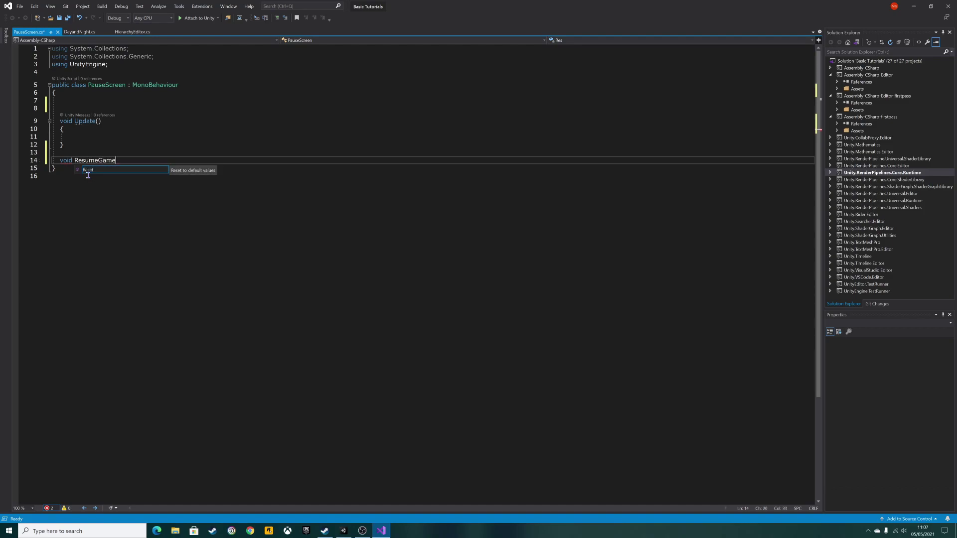
{"action": "type", "text": "()"}
{"action": "key", "text": "Return"}
{"action": "type", "text": "{"}
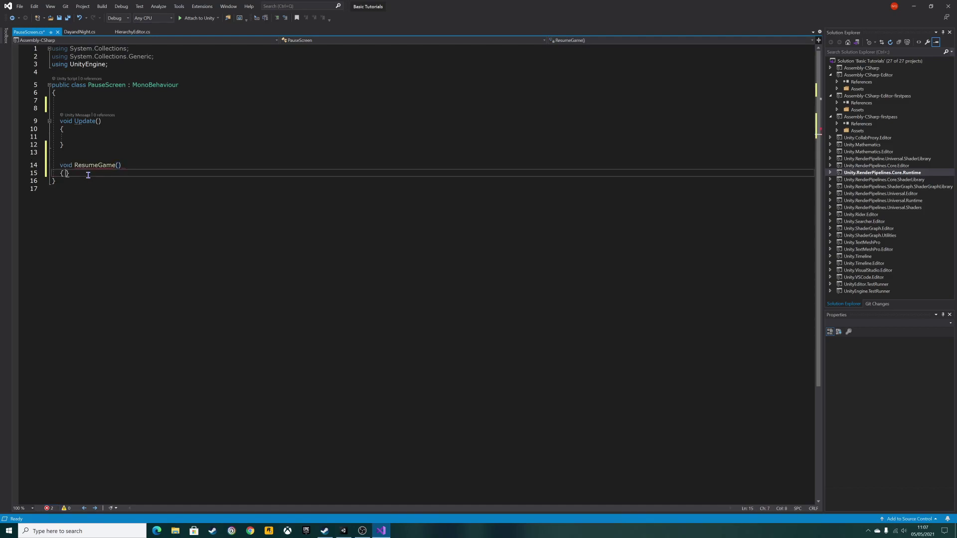
{"action": "key", "text": "Return"}
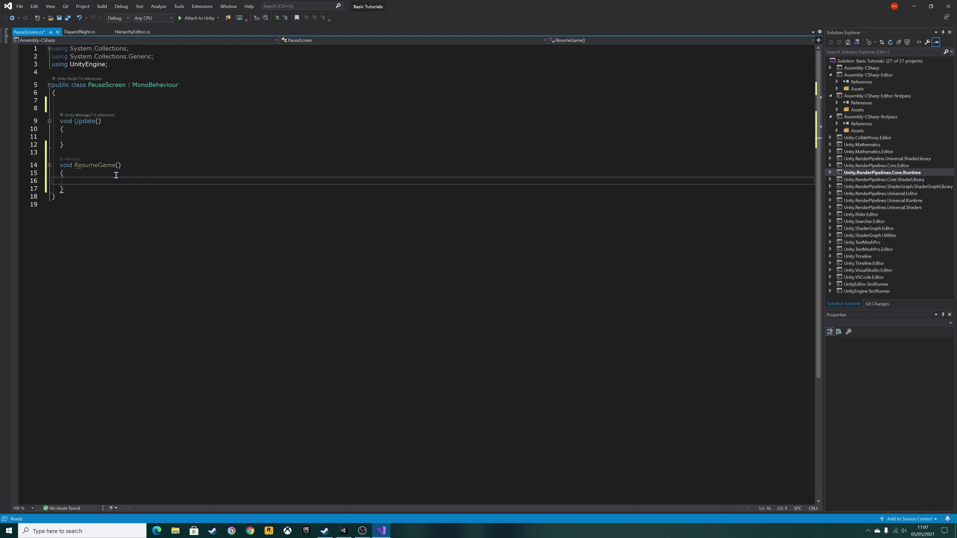
Step: Add an empty void PauseGame() method below ResumeGame
{"action": "left_click", "coordinate": [74, 190]}
{"action": "key", "text": "Return"}
{"action": "key", "text": "Return"}
{"action": "type", "text": "void "}
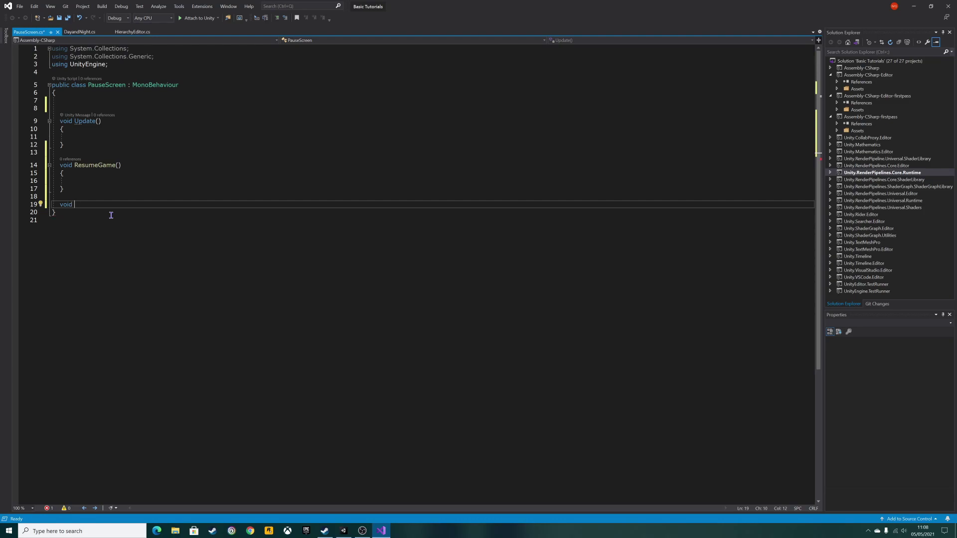
{"action": "type", "text": "Pa"}
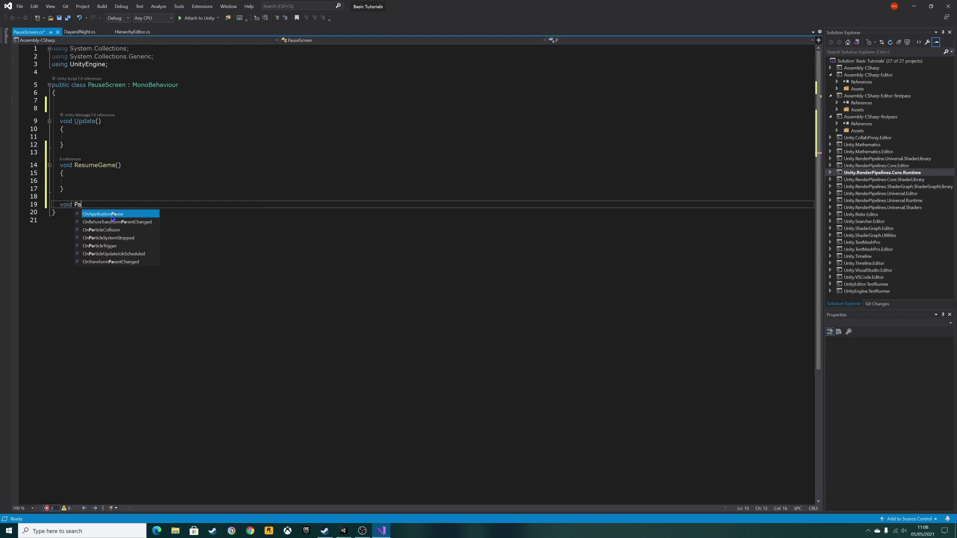
{"action": "type", "text": "useGame()"}
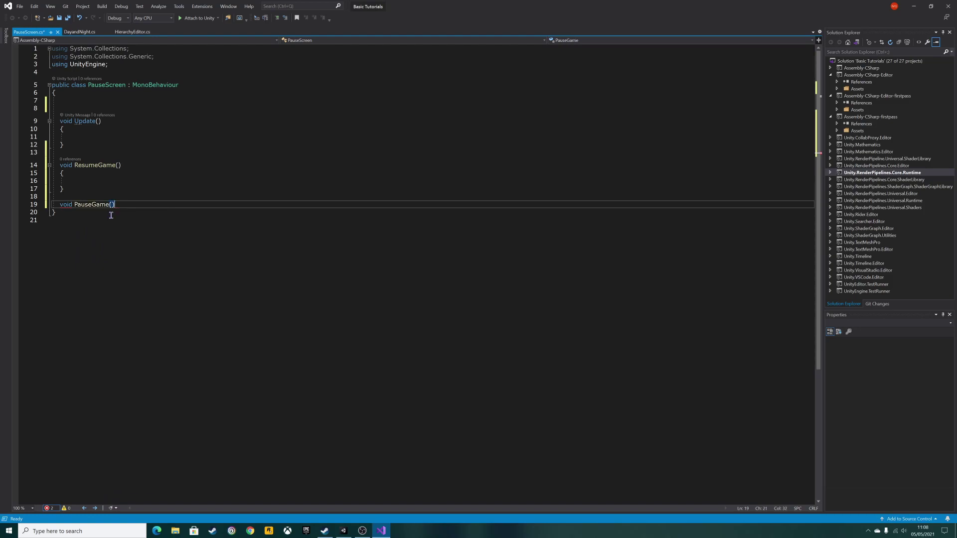
{"action": "key", "text": "Return"}
{"action": "type", "text": "{"}
{"action": "key", "text": "Return"}
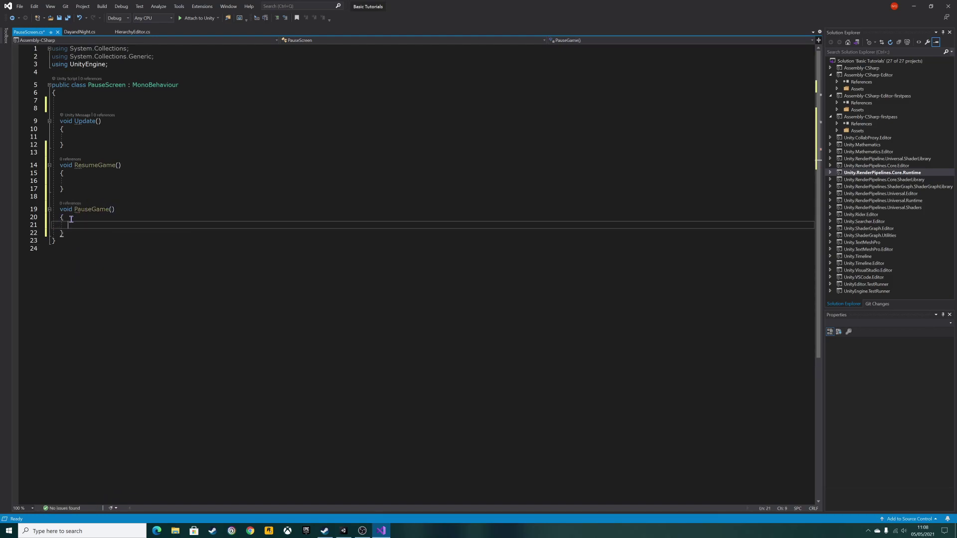
Step: Declare 'public static bool isPaused = false;' and 'public GameObject pauseMenuUI;' at the top of PauseScreen
{"action": "left_click", "coordinate": [67, 93]}
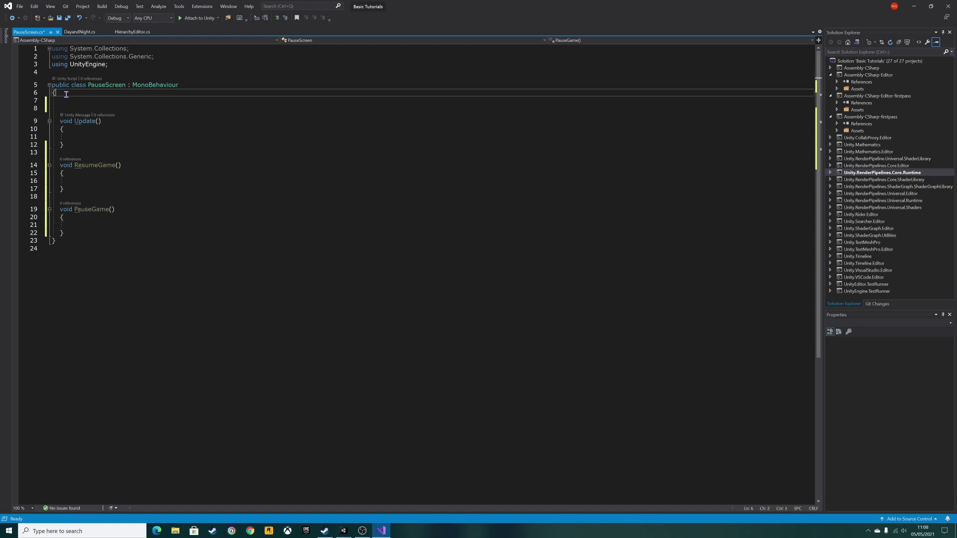
{"action": "key", "text": "Return"}
{"action": "type", "text": "publicli"}
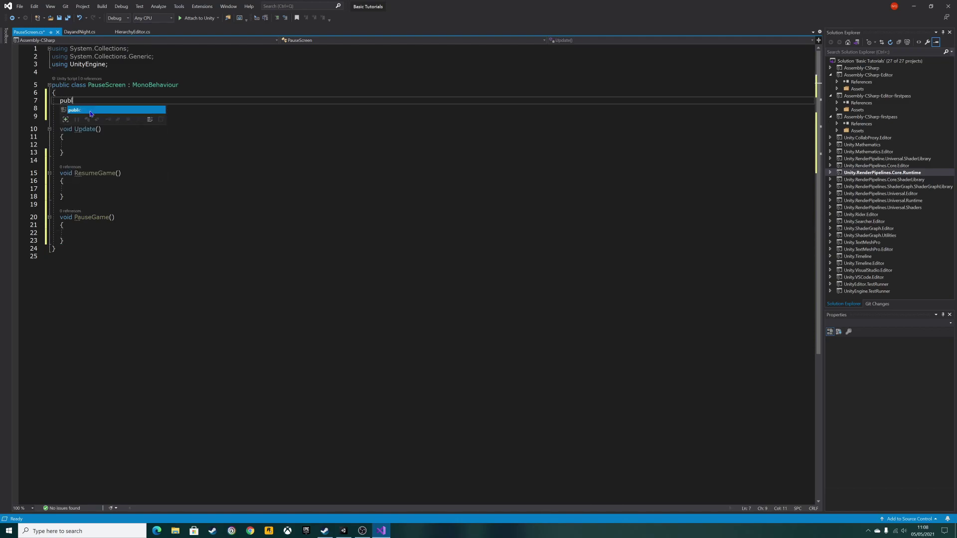
{"action": "key", "text": "BackSpace"}
{"action": "key", "text": "BackSpace"}
{"action": "type", "text": "st"}
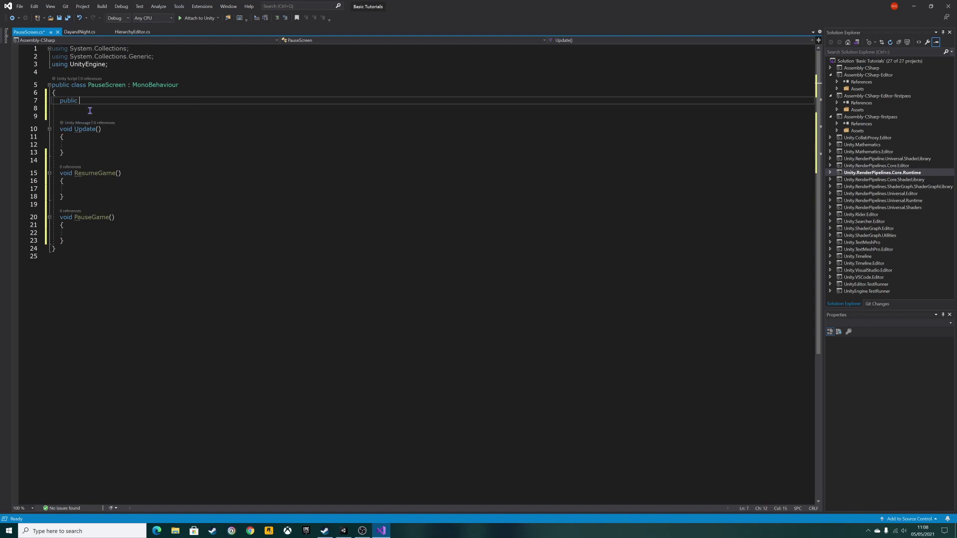
{"action": "type", "text": "atic bool"}
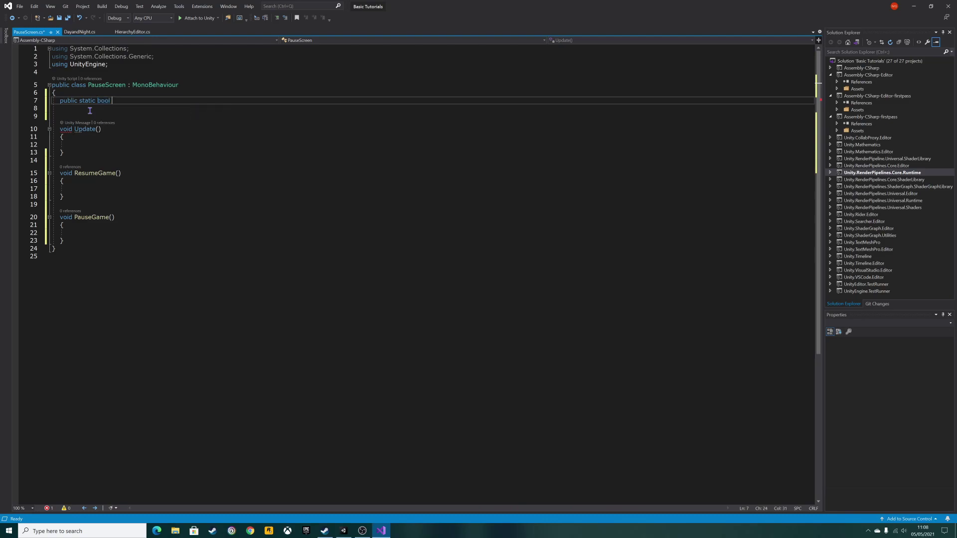
{"action": "type", "text": "isPaused = false;"}
{"action": "key", "text": "Return"}
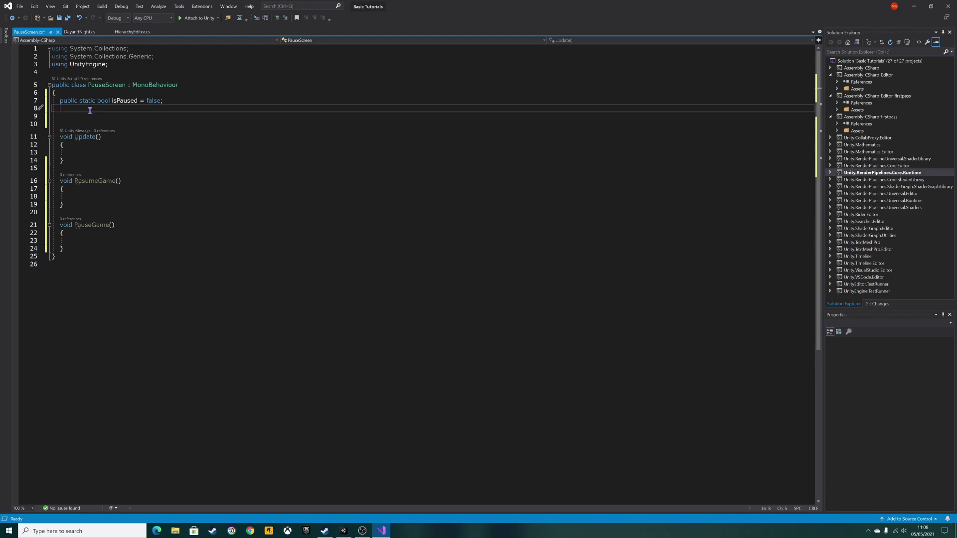
{"action": "type", "text": "pubou"}
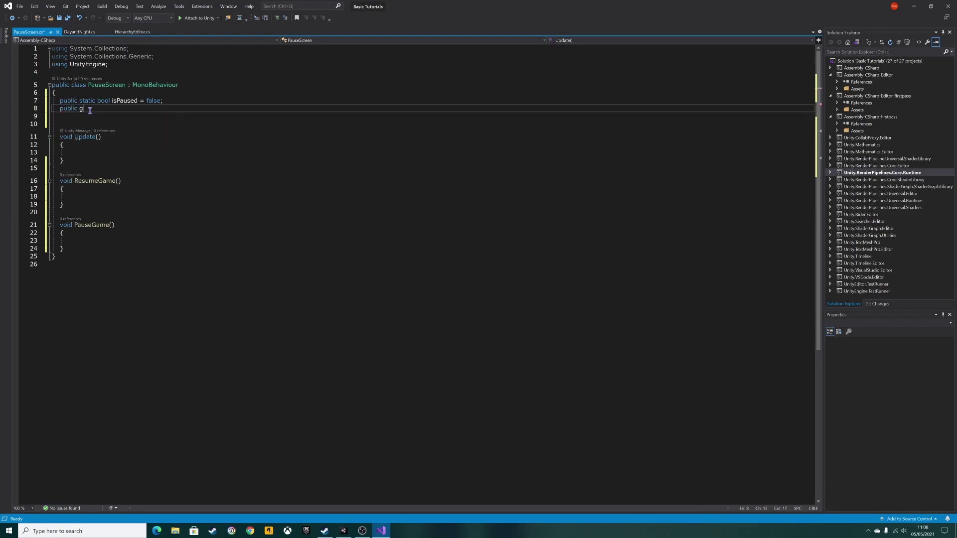
{"action": "type", "text": "ameObject "}
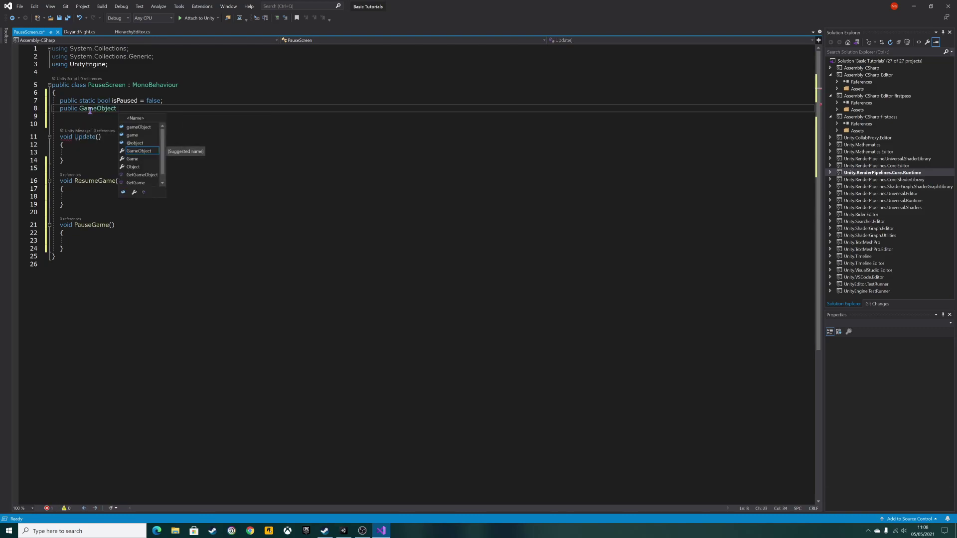
{"action": "type", "text": "pauseMenu"}
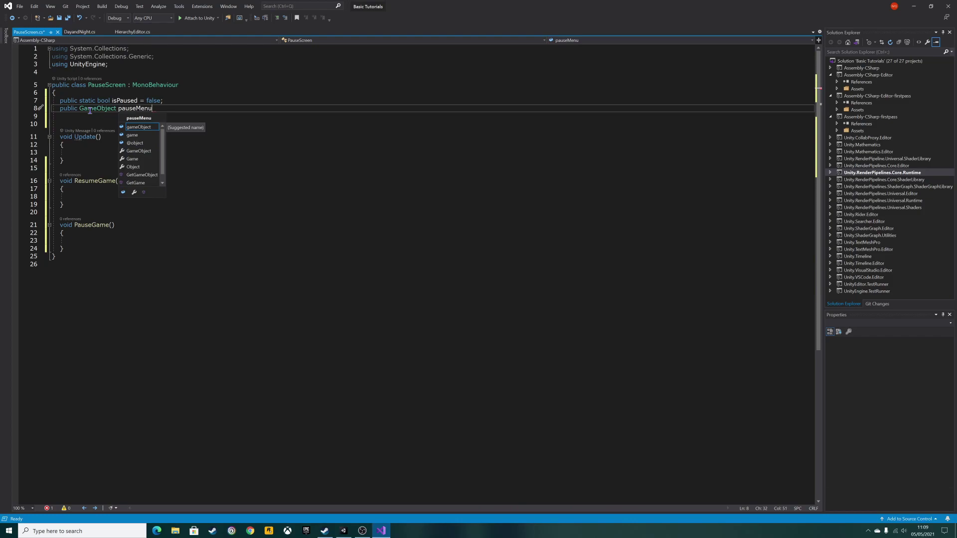
{"action": "type", "text": "UI;"}
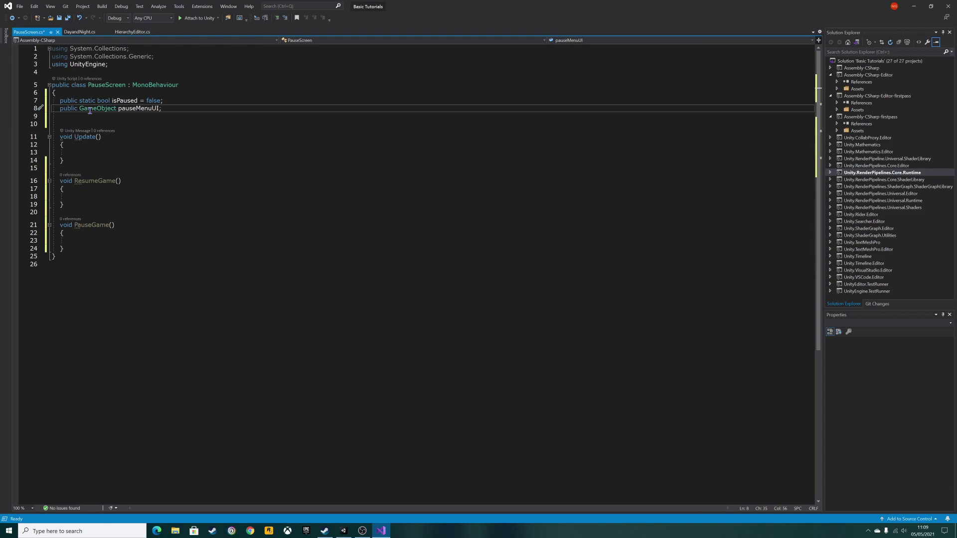
{"action": "left_click", "coordinate": [104, 156]}
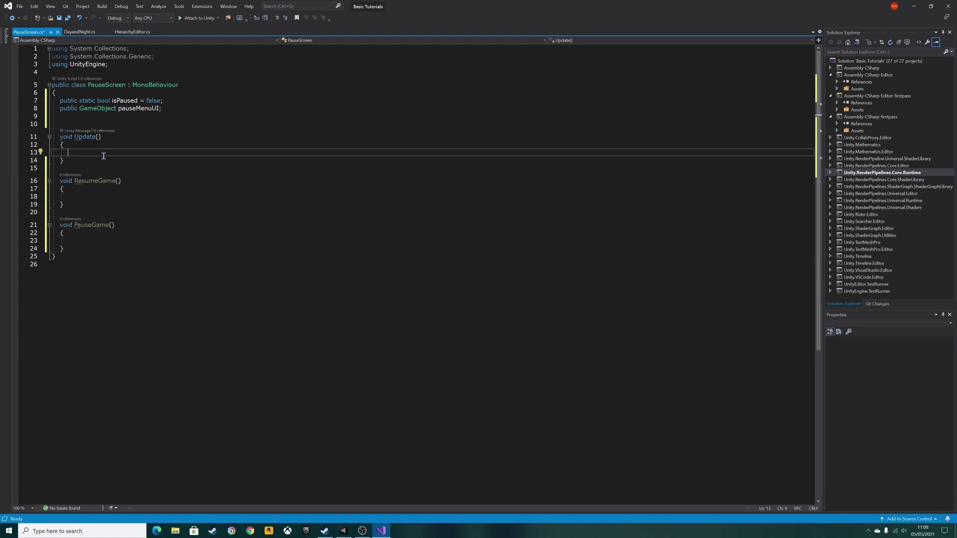
Step: Write an if (Input.GetKeyDown(KeyCode.Escape)) check with an empty block in Update
{"action": "type", "text": "if ("}
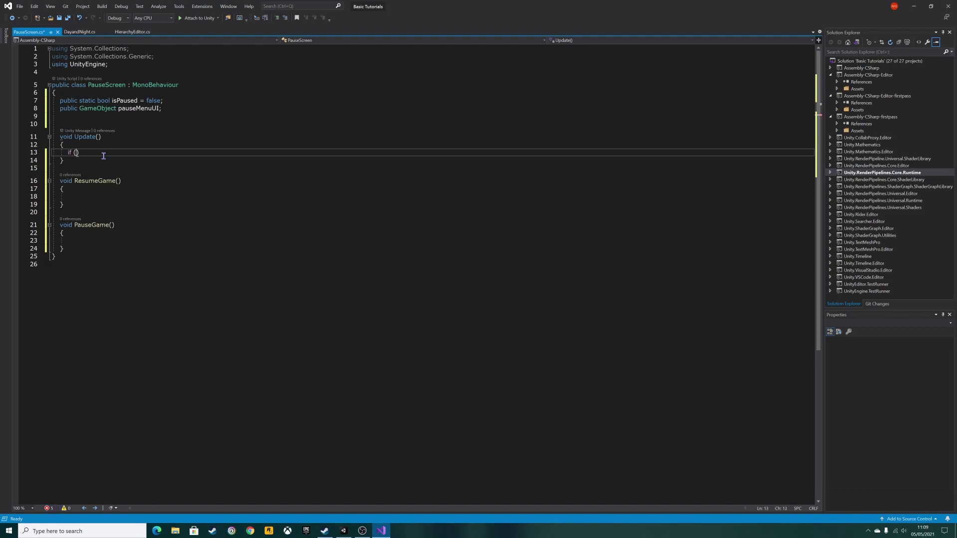
{"action": "type", "text": "In"}
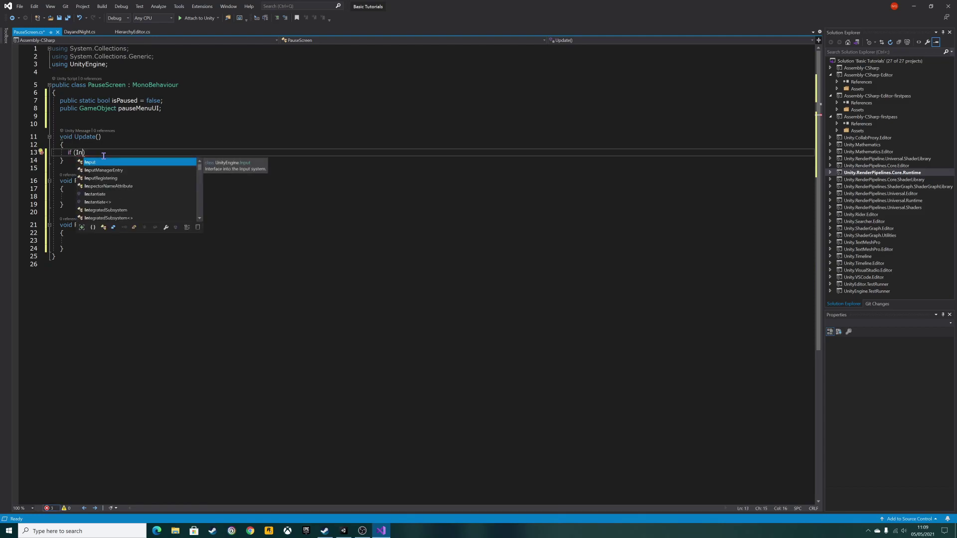
{"action": "type", "text": "put.Get"}
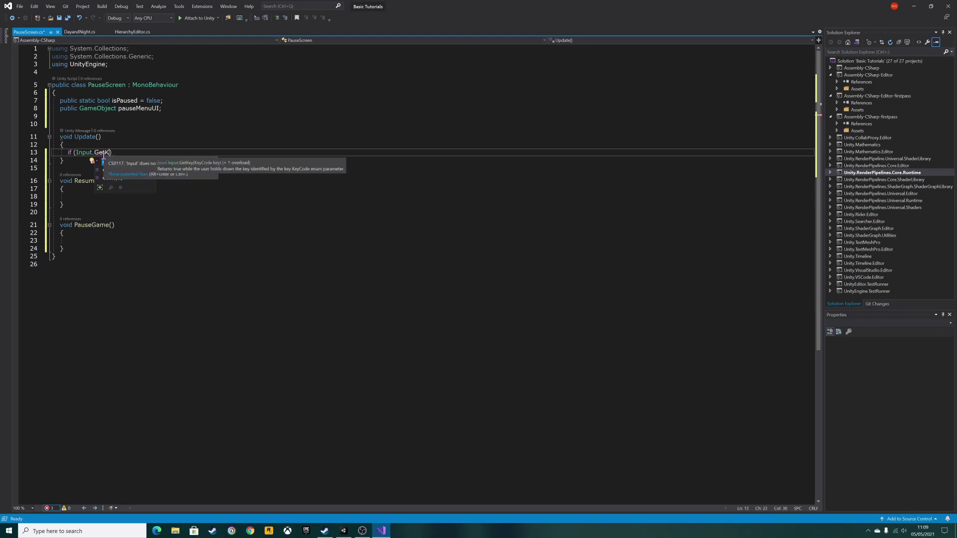
{"action": "type", "text": "K"}
{"action": "double_click", "coordinate": [141, 171]}
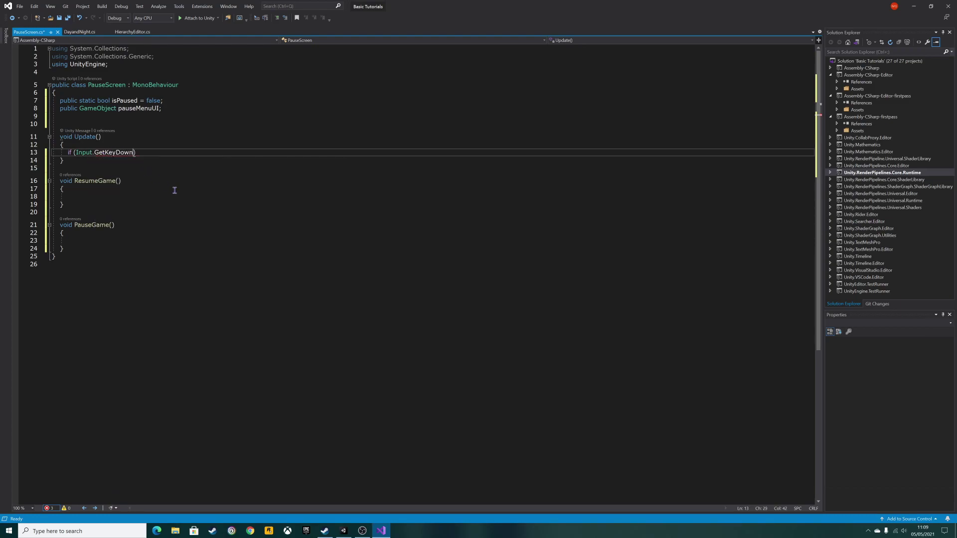
{"action": "type", "text": "(Key"}
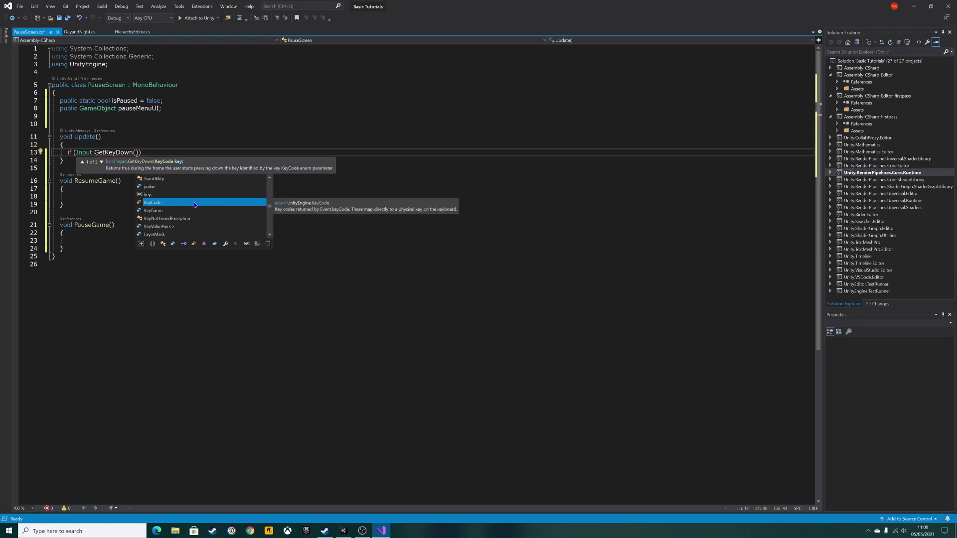
{"action": "type", "text": "Code."}
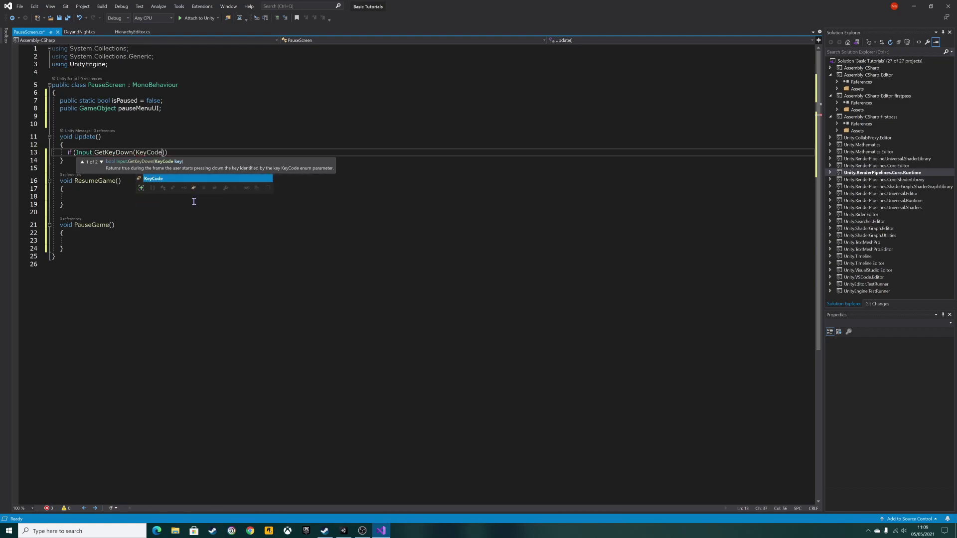
{"action": "type", "text": "Es"}
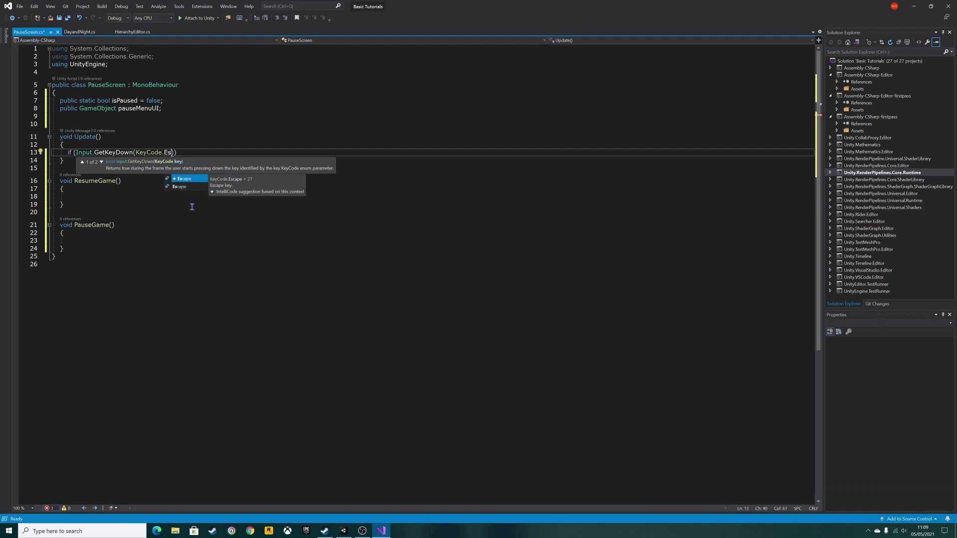
{"action": "double_click", "coordinate": [184, 180]}
{"action": "key", "text": "End"}
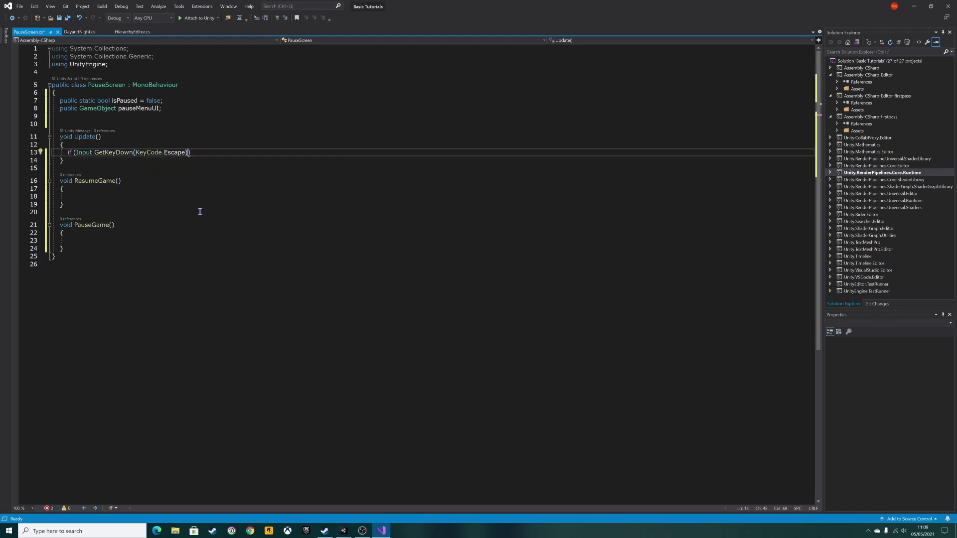
{"action": "key", "text": "Return"}
{"action": "type", "text": "{"}
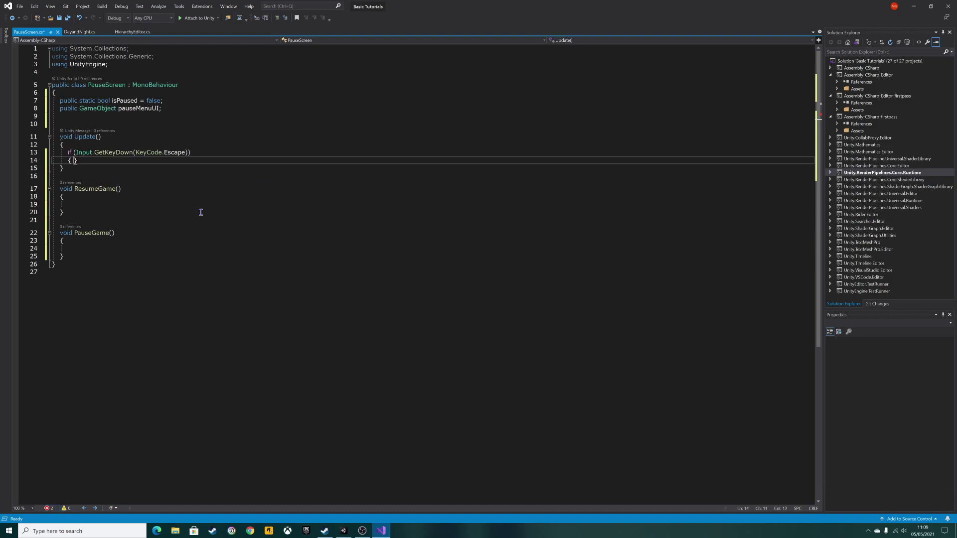
{"action": "key", "text": "Return"}
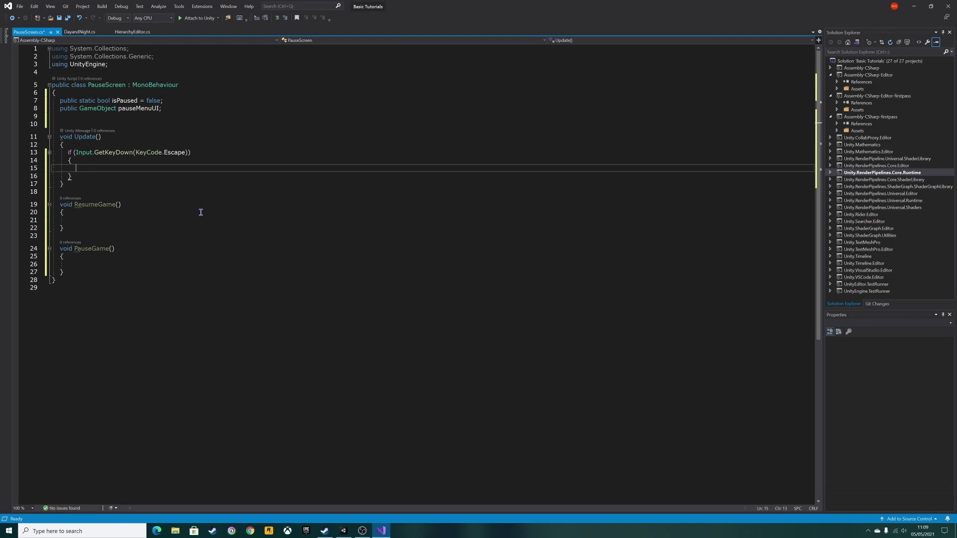
Step: Inside it, add if (isPaused) calling ResumeGame();
{"action": "type", "text": "if"}
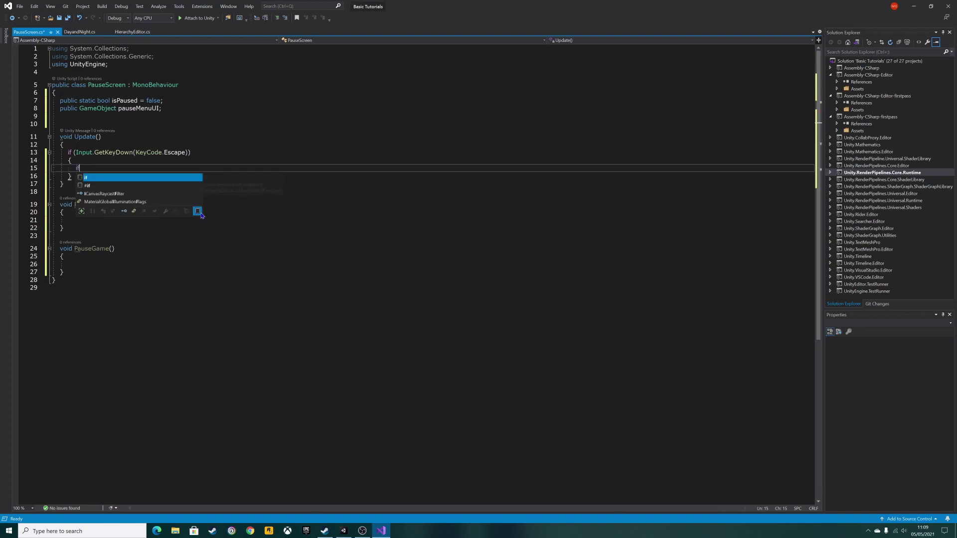
{"action": "type", "text": "(isP"}
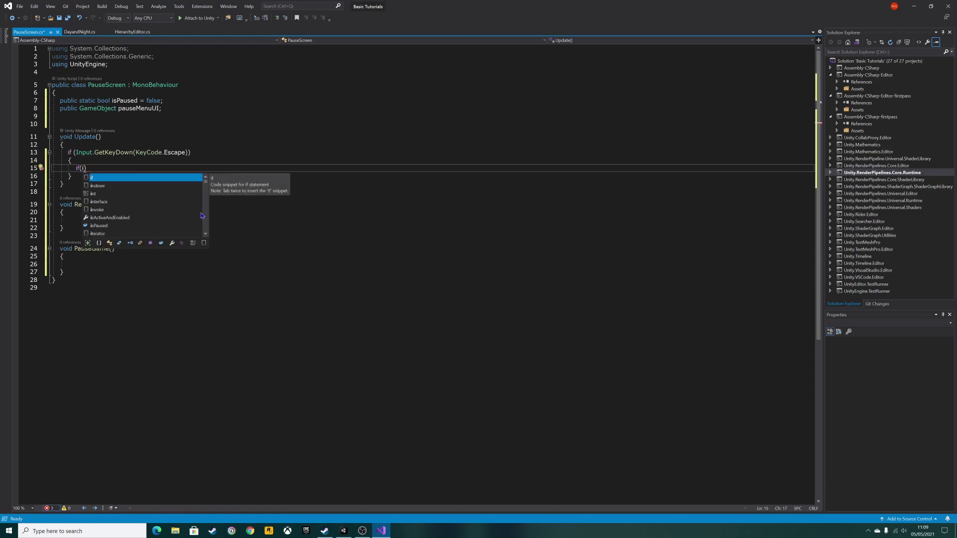
{"action": "type", "text": "aused)"}
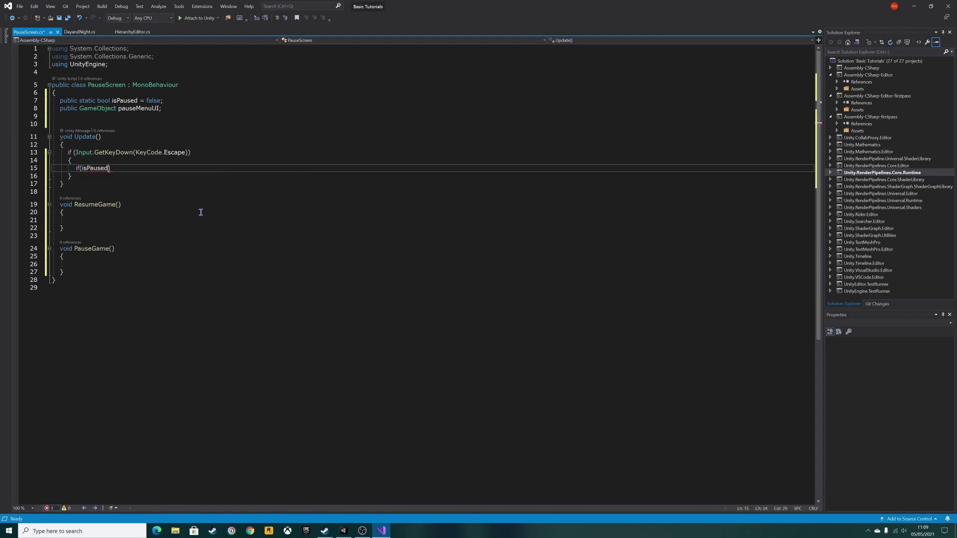
{"action": "key", "text": "Return"}
{"action": "type", "text": "{"}
{"action": "key", "text": "Return"}
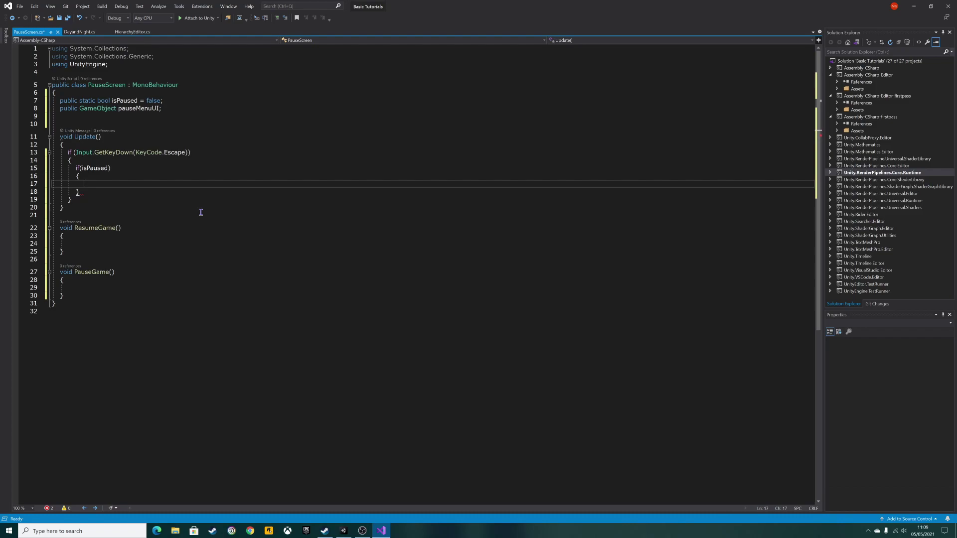
{"action": "type", "text": "Res"}
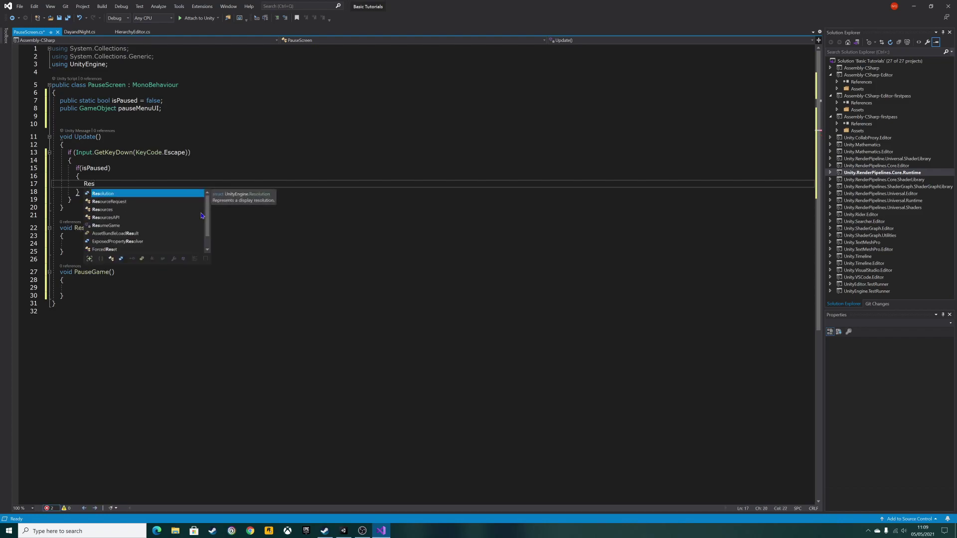
{"action": "type", "text": "umeGame"}
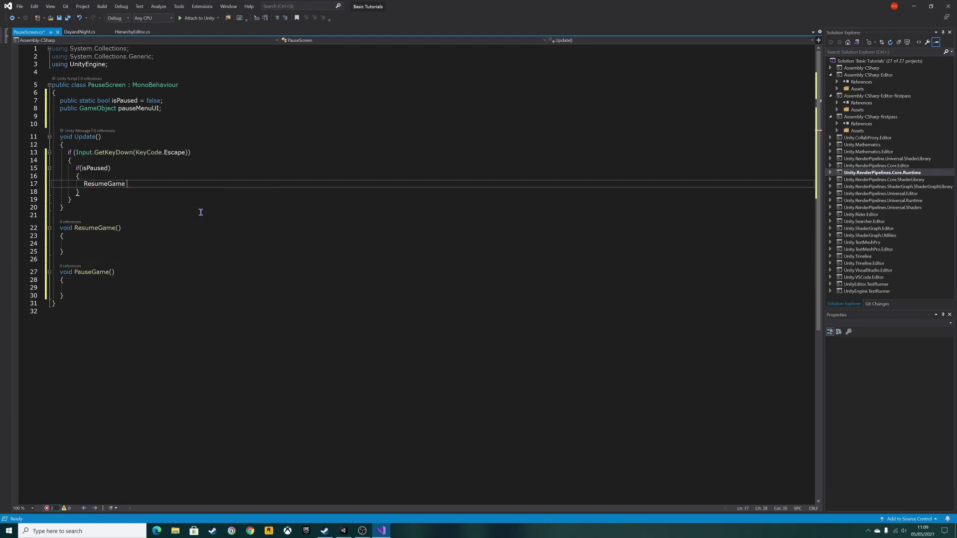
{"action": "type", "text": "();"}
{"action": "key", "text": "Down"}
Step: Add an else branch that calls PauseGame();
{"action": "key", "text": "Return"}
{"action": "type", "text": "else"}
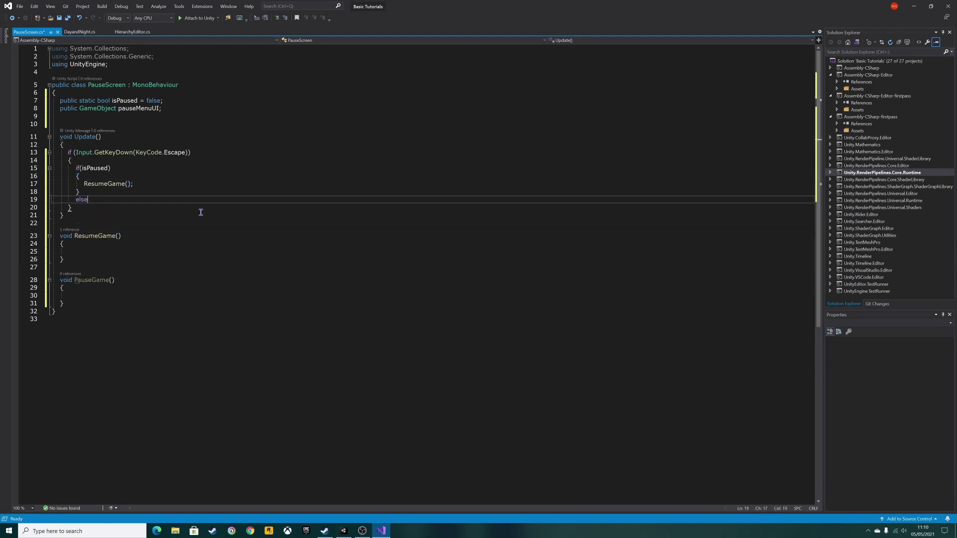
{"action": "key", "text": "Return"}
{"action": "type", "text": "{"}
{"action": "key", "text": "Return"}
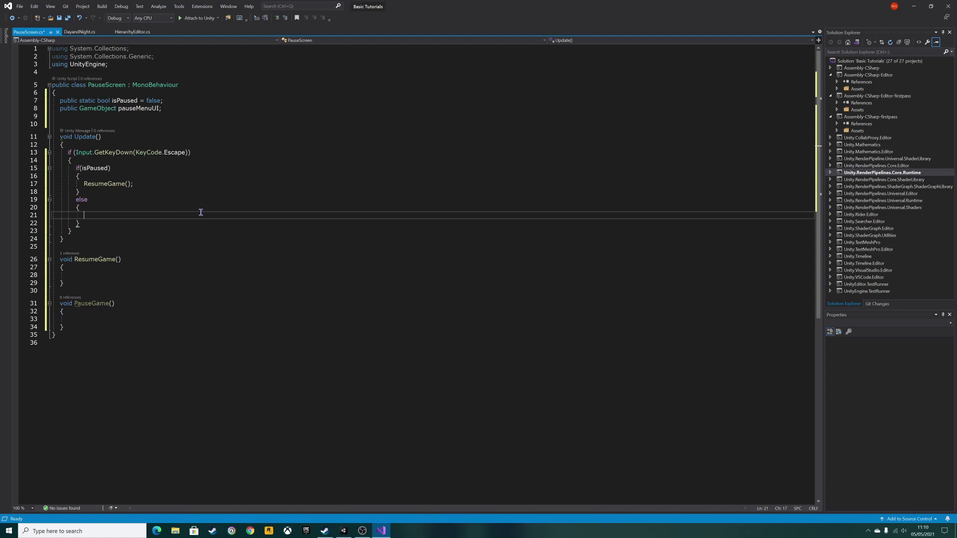
{"action": "type", "text": "PauseM"}
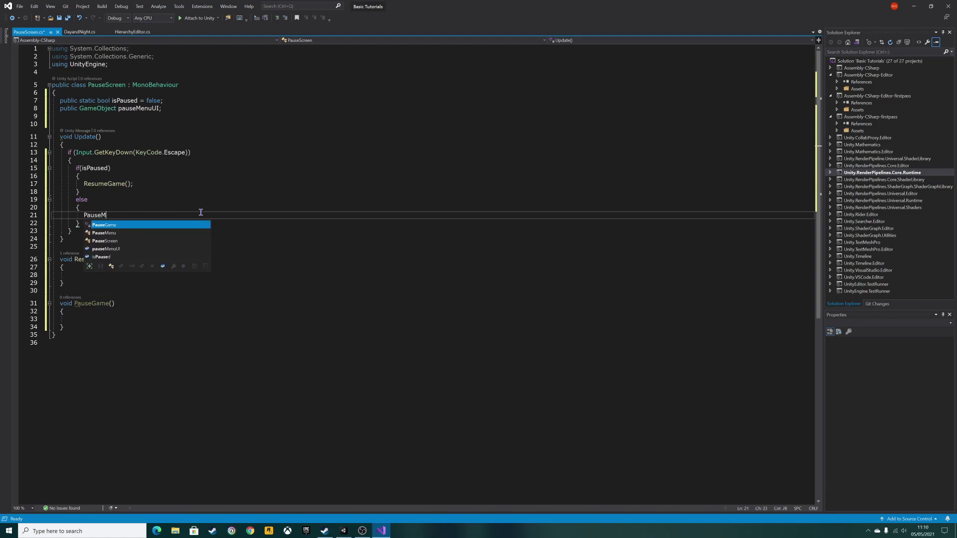
{"action": "key", "text": "BackSpace"}
{"action": "type", "text": "Game"}
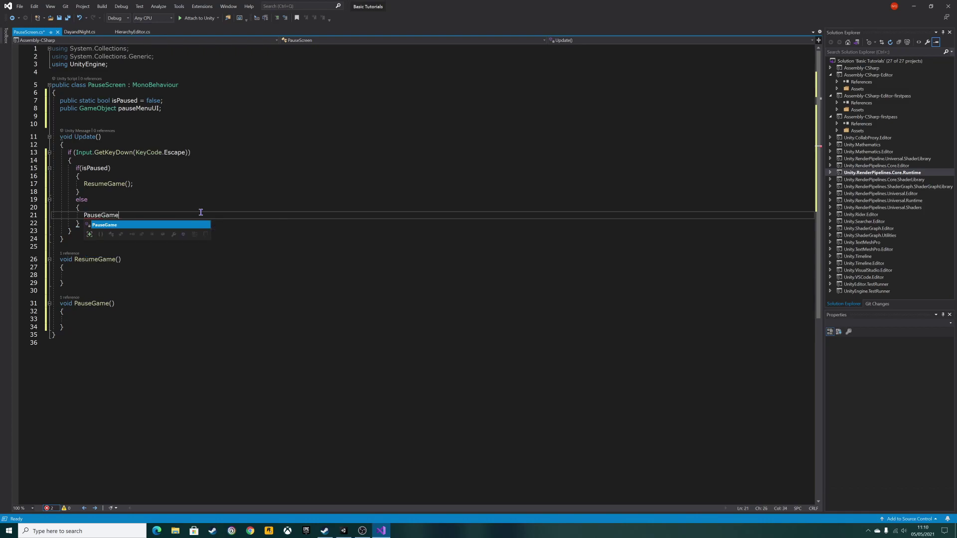
{"action": "type", "text": "();"}
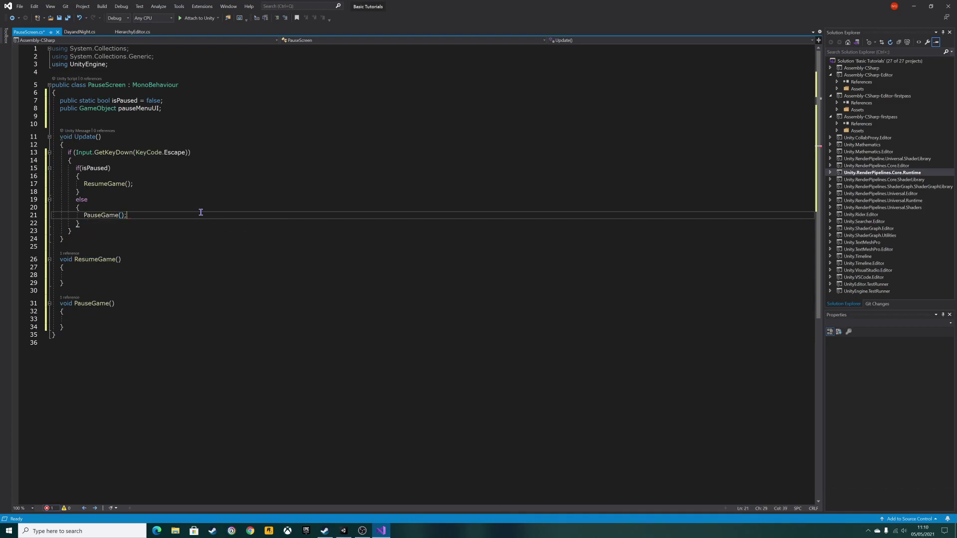
{"action": "key", "text": "Down"}
{"action": "key", "text": "Down"}
{"action": "key", "text": "Down"}
{"action": "key", "text": "Up"}
{"action": "key", "text": "Up"}
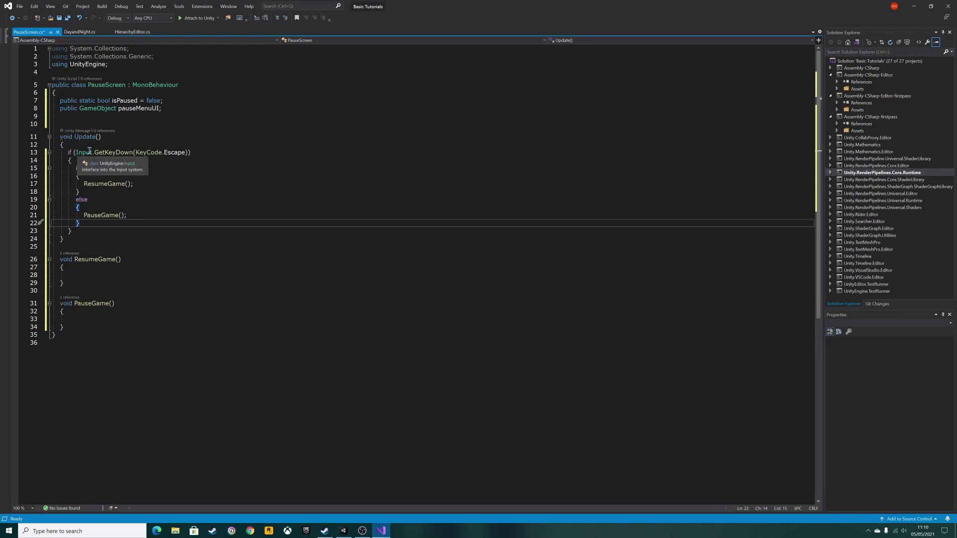
{"action": "mouse_move", "coordinate": [172, 152]}
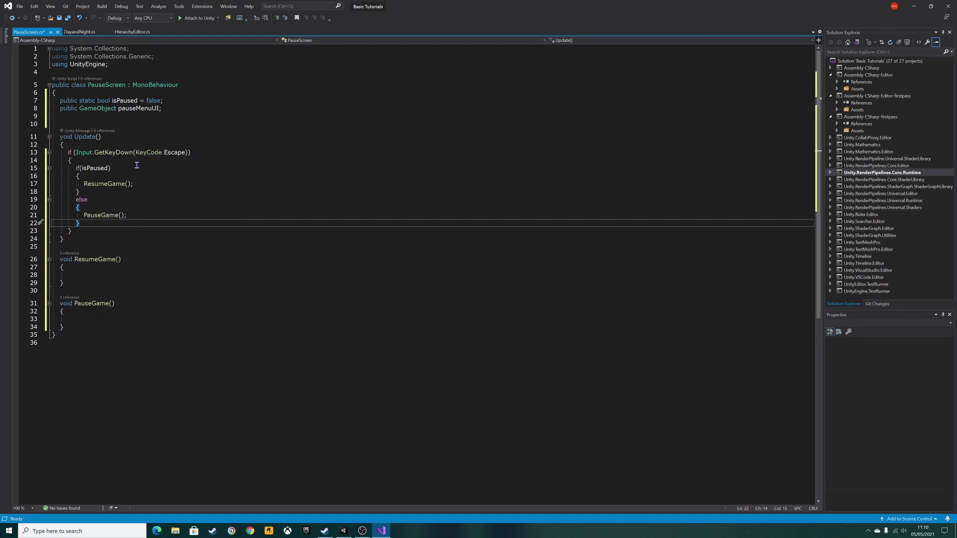
Step: Write pauseMenuUI.SetActive(false); in the ResumeGame body
{"action": "left_click", "coordinate": [93, 275]}
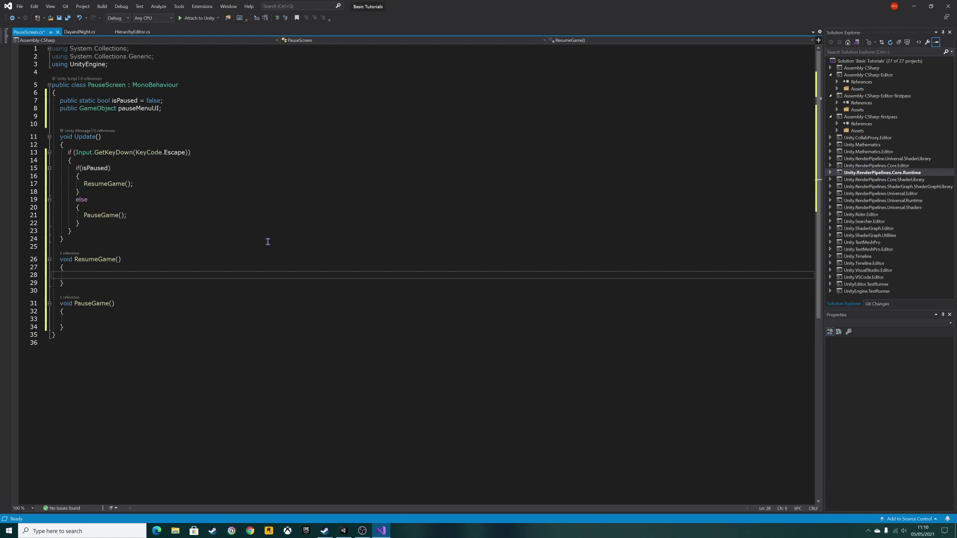
{"action": "type", "text": "pauseMe"}
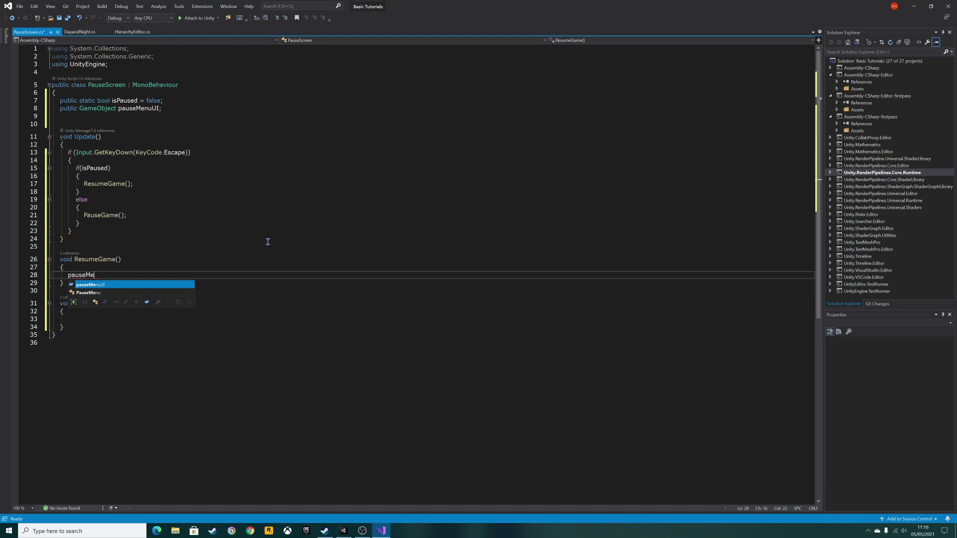
{"action": "key", "text": "Tab"}
{"action": "type", "text": "."}
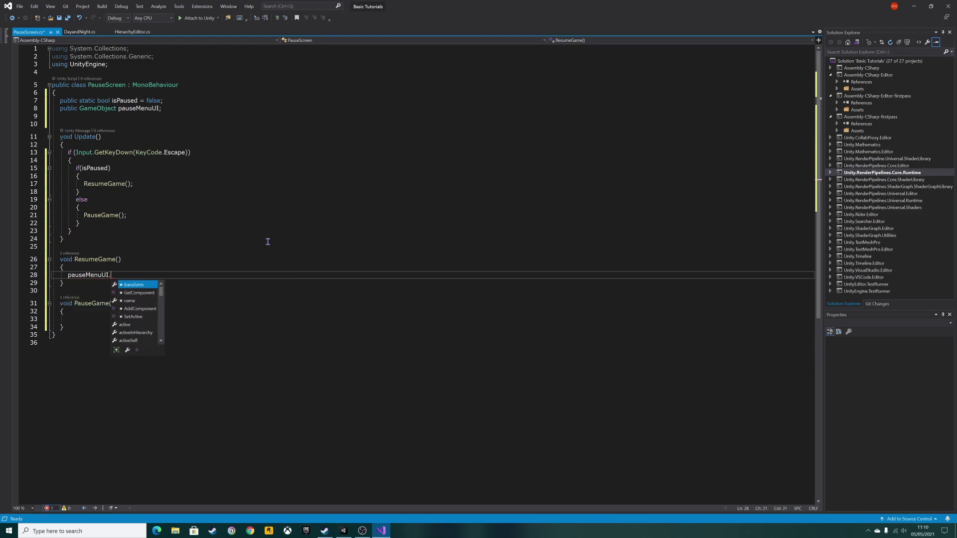
{"action": "type", "text": "SetA"}
{"action": "key", "text": "Tab"}
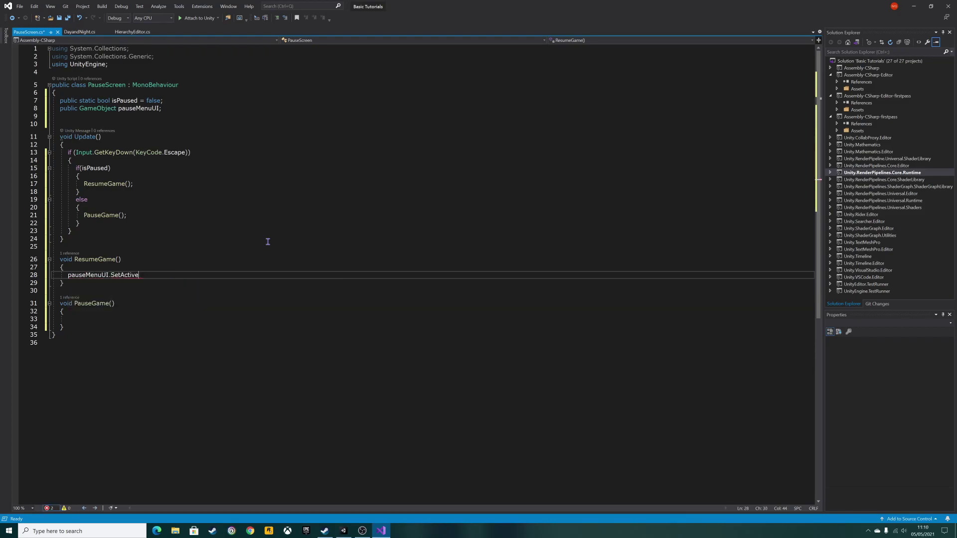
{"action": "type", "text": "(false"}
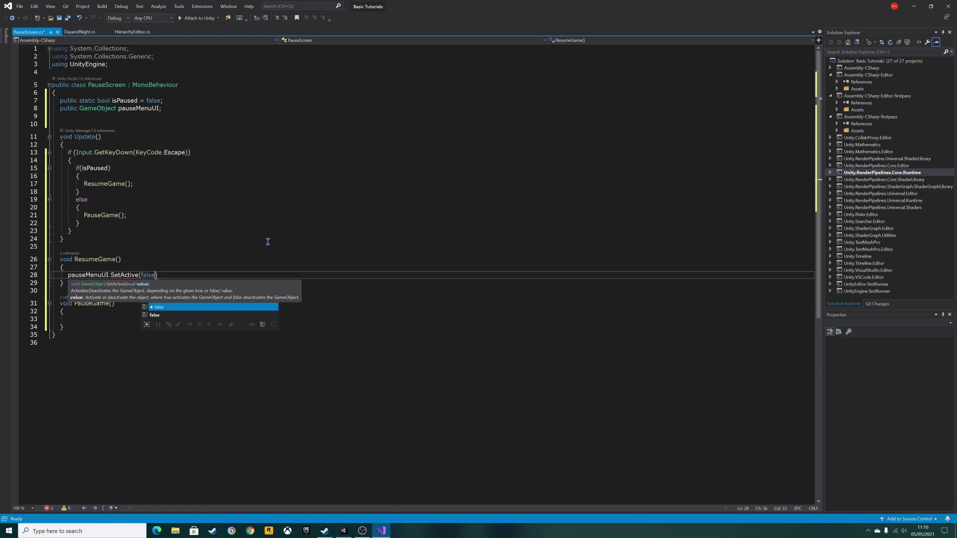
{"action": "type", "text": ");"}
Step: Add isPaused = false; below it, then select both ResumeGame lines
{"action": "key", "text": "Return"}
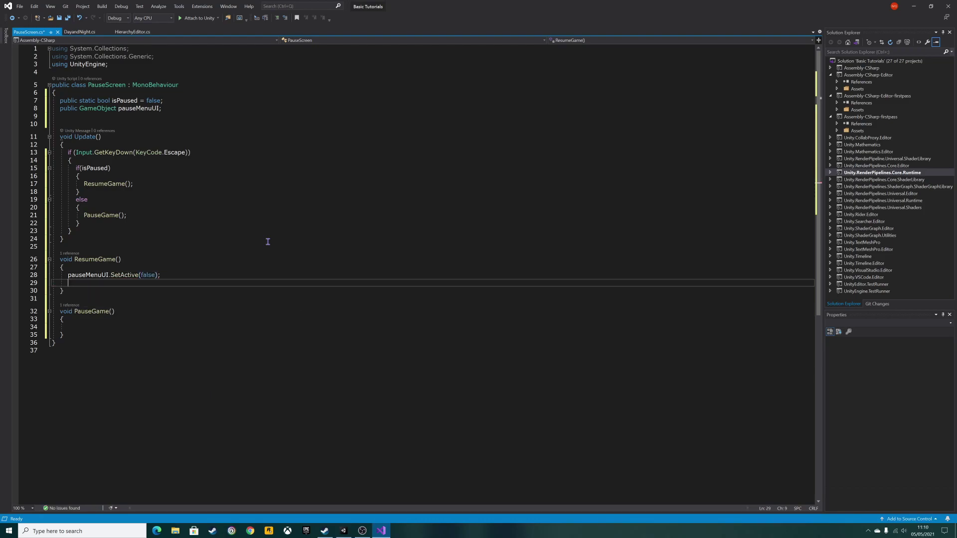
{"action": "key", "text": "ctrl+space"}
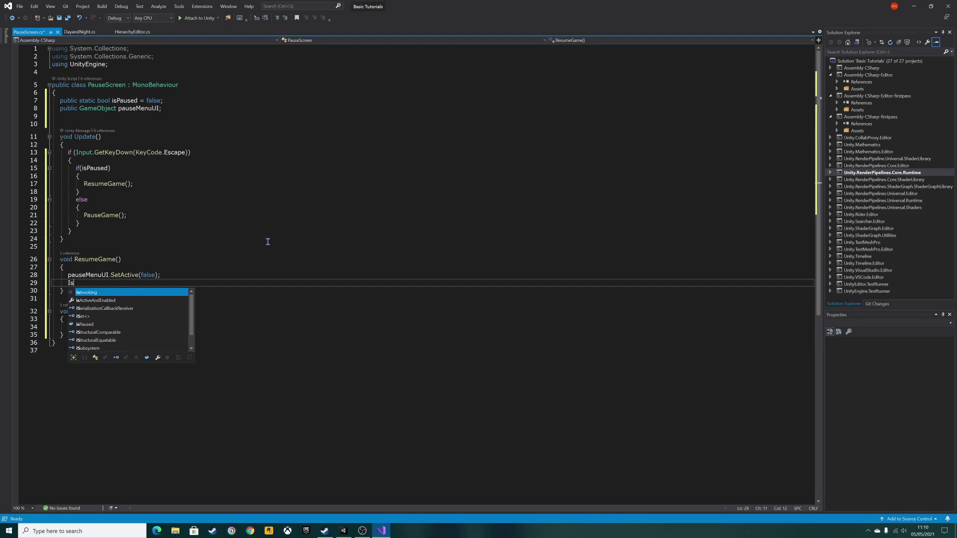
{"action": "type", "text": "isP"}
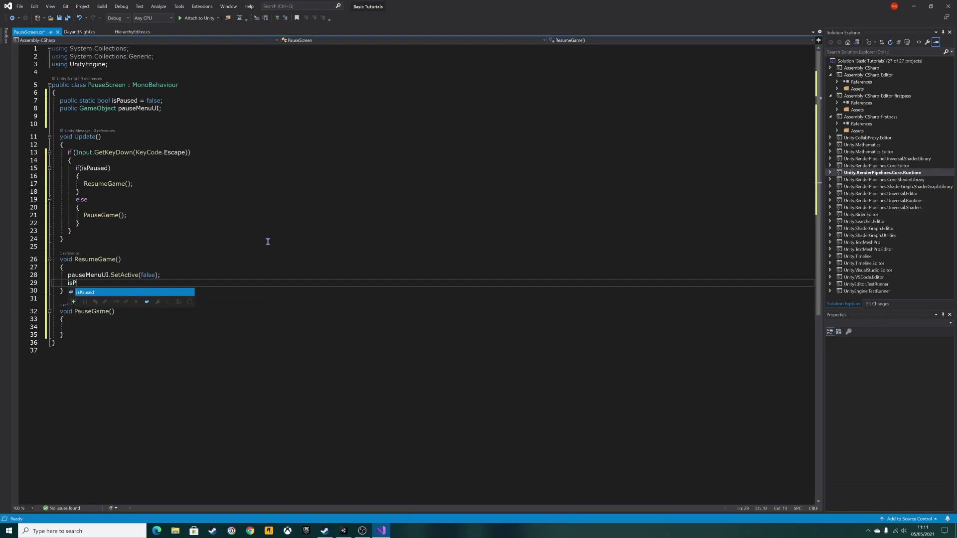
{"action": "type", "text": "aused = "}
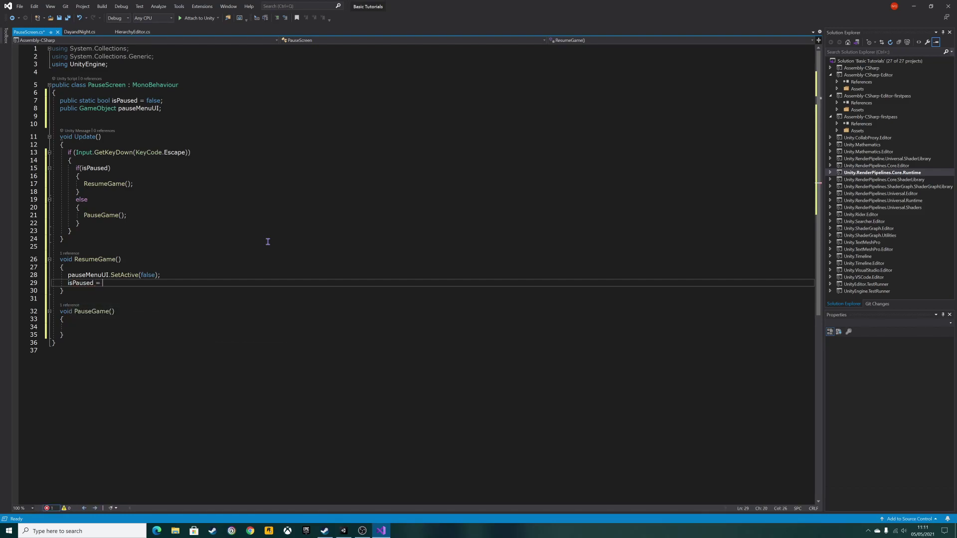
{"action": "type", "text": "false;"}
{"action": "key", "text": "Up"}
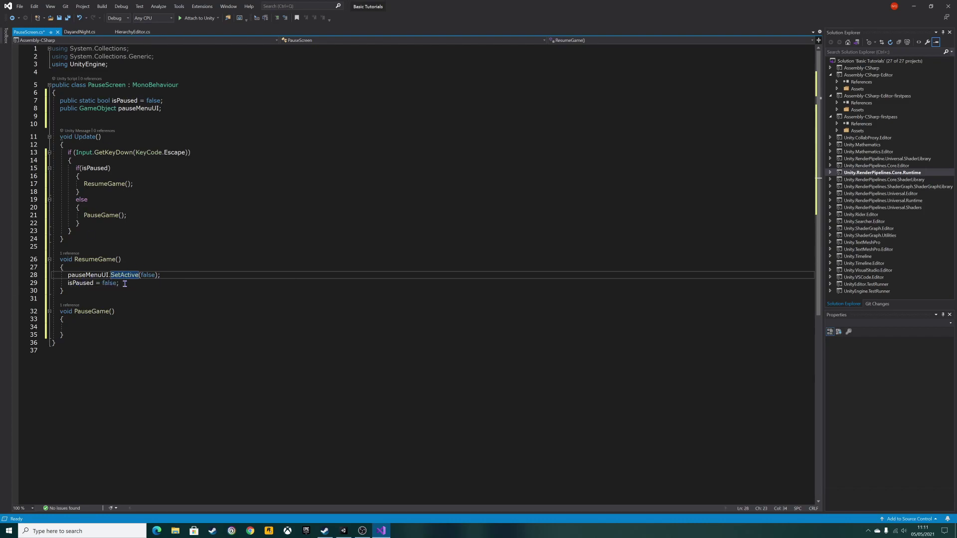
{"action": "left_click", "coordinate": [106, 329]}
{"action": "left_click_drag", "start_coordinate": [67, 274], "coordinate": [119, 283]}
Step: Copy the two ResumeGame lines into the empty PauseGame body
{"action": "right_click", "coordinate": [105, 288]}
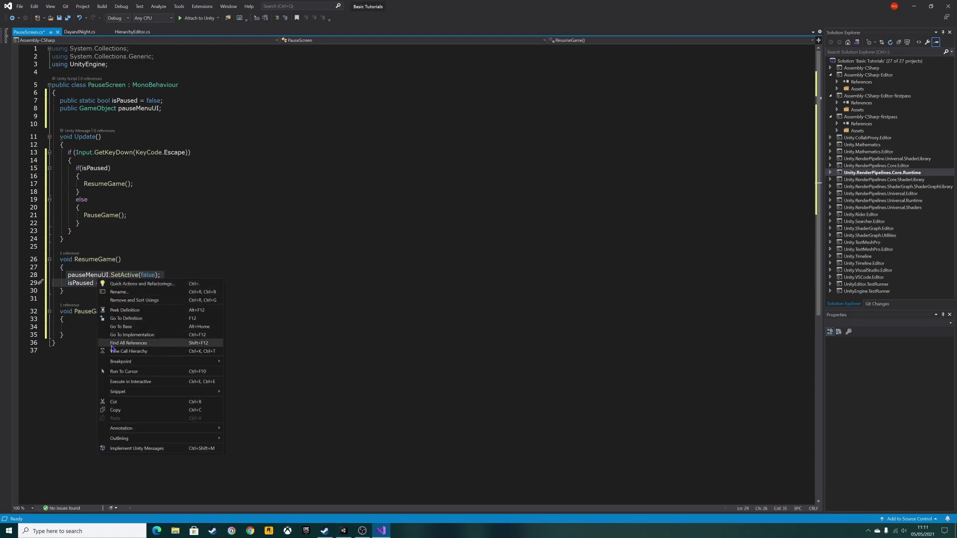
{"action": "left_click", "coordinate": [124, 407]}
{"action": "left_click", "coordinate": [82, 326]}
{"action": "right_click", "coordinate": [83, 326]}
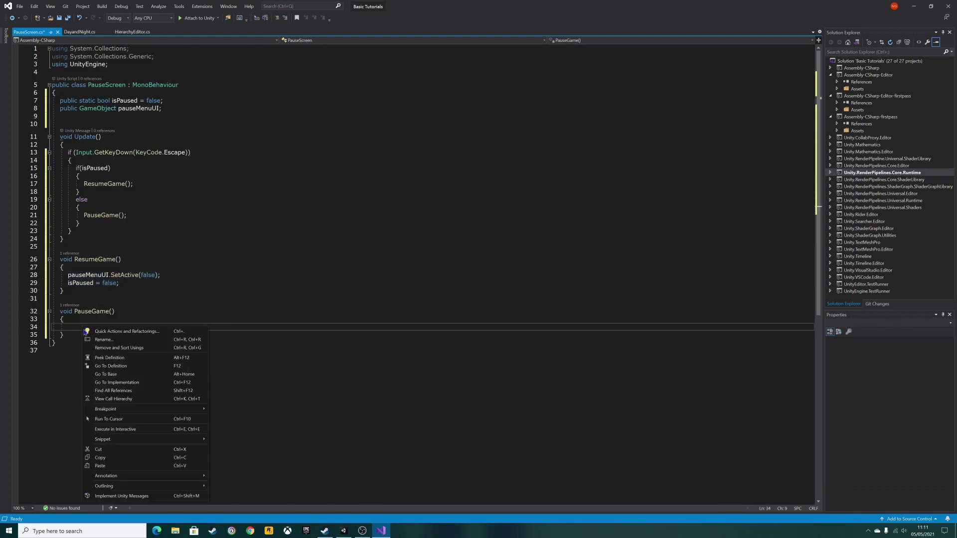
{"action": "left_click", "coordinate": [109, 468]}
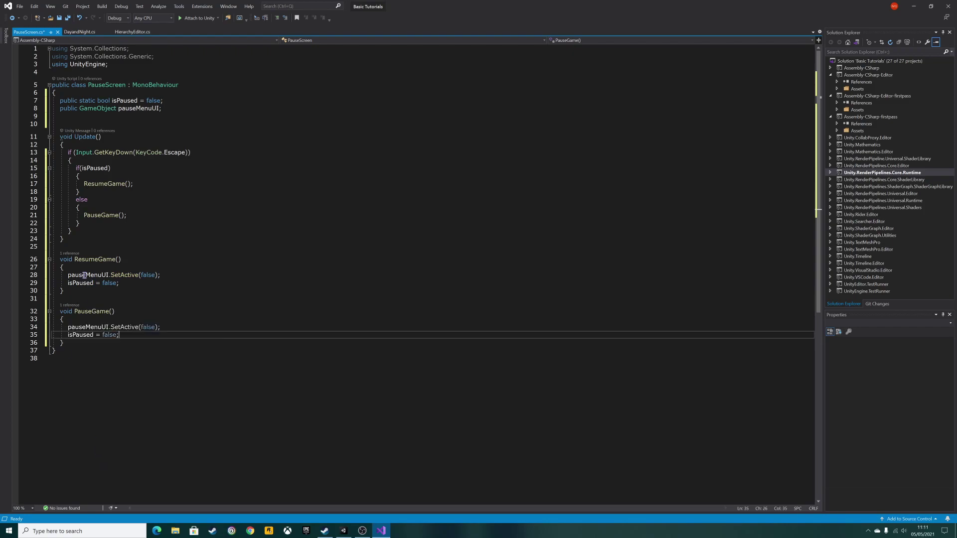
Step: Change both pasted false values to true and save PauseScreen.cs
{"action": "left_click", "coordinate": [141, 327]}
{"action": "key", "text": "Delete"}
{"action": "key", "text": "Delete"}
{"action": "key", "text": "Delete"}
{"action": "key", "text": "Delete"}
{"action": "key", "text": "Delete"}
{"action": "type", "text": "true"}
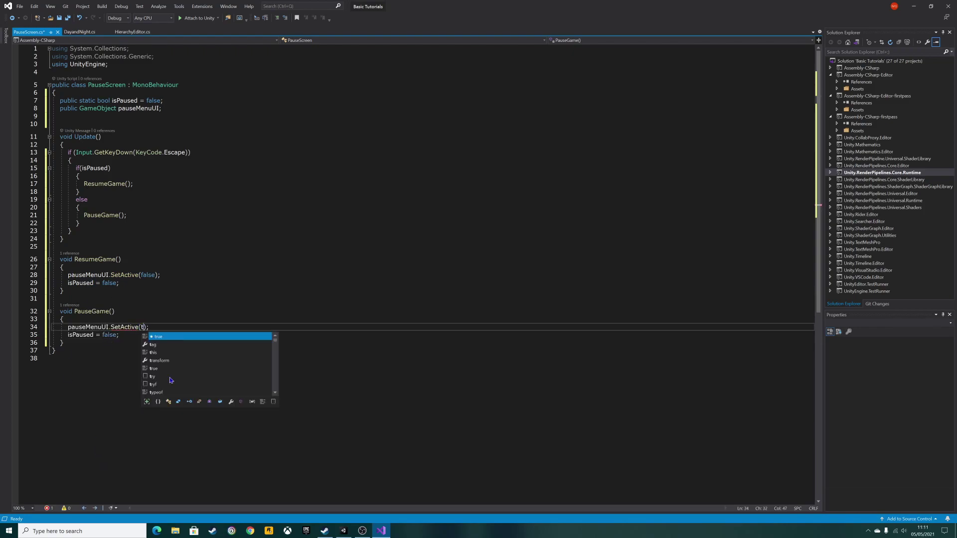
{"action": "key", "text": "Escape"}
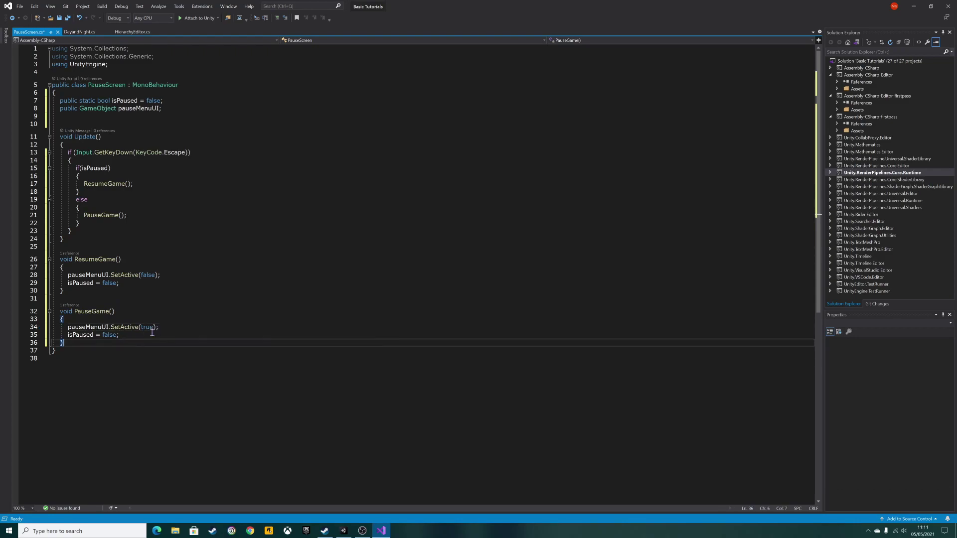
{"action": "left_click", "coordinate": [116, 335]}
{"action": "key", "text": "BackSpace"}
{"action": "key", "text": "BackSpace"}
{"action": "key", "text": "BackSpace"}
{"action": "key", "text": "BackSpace"}
{"action": "key", "text": "BackSpace"}
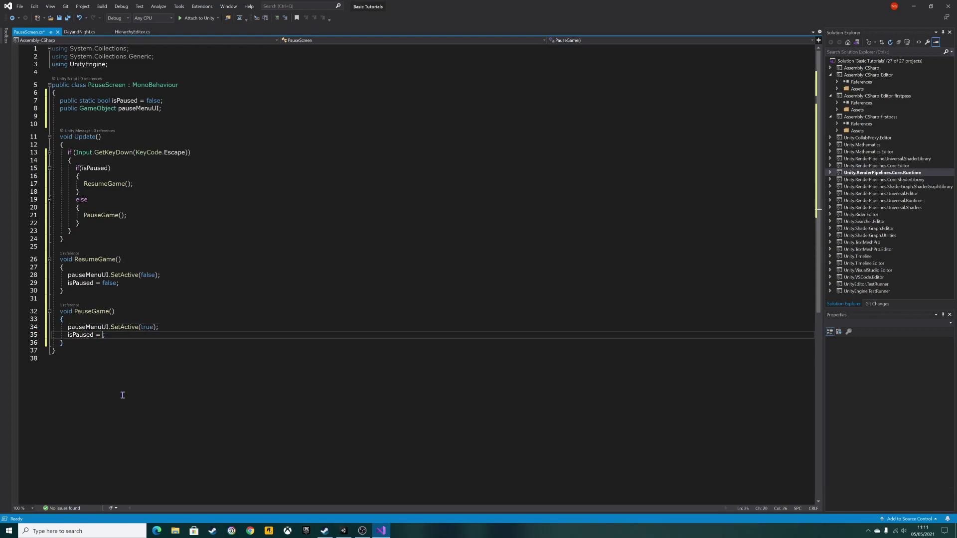
{"action": "type", "text": "true"}
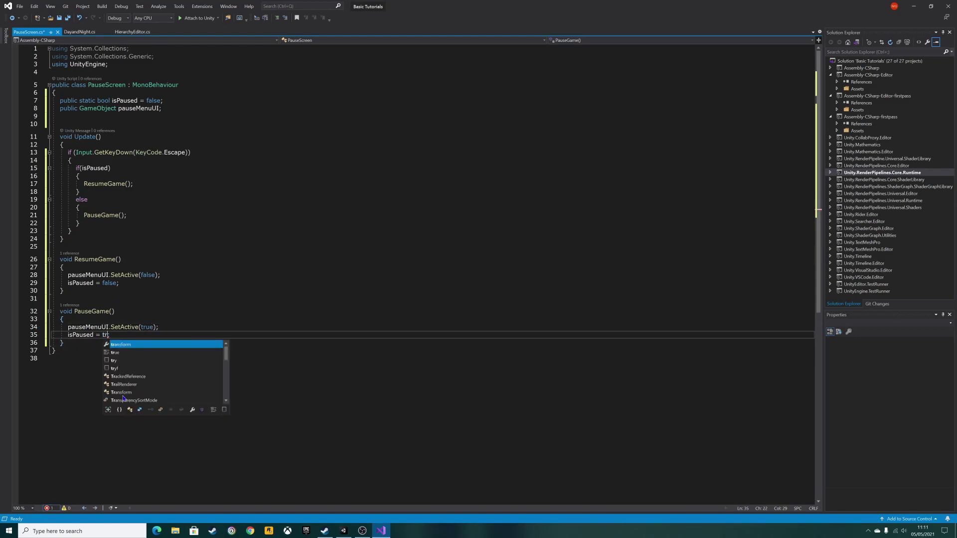
{"action": "left_click", "coordinate": [71, 348]}
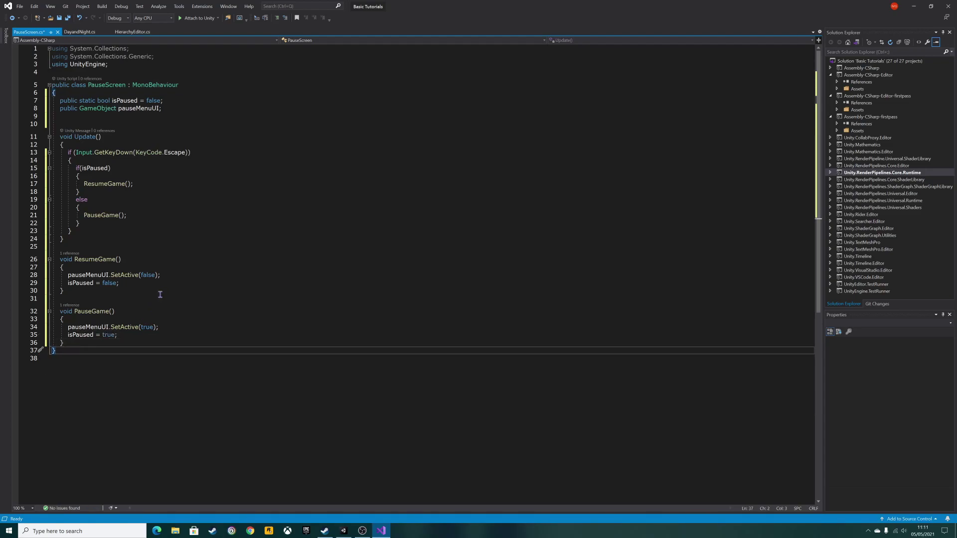
{"action": "key", "text": "ctrl+s"}
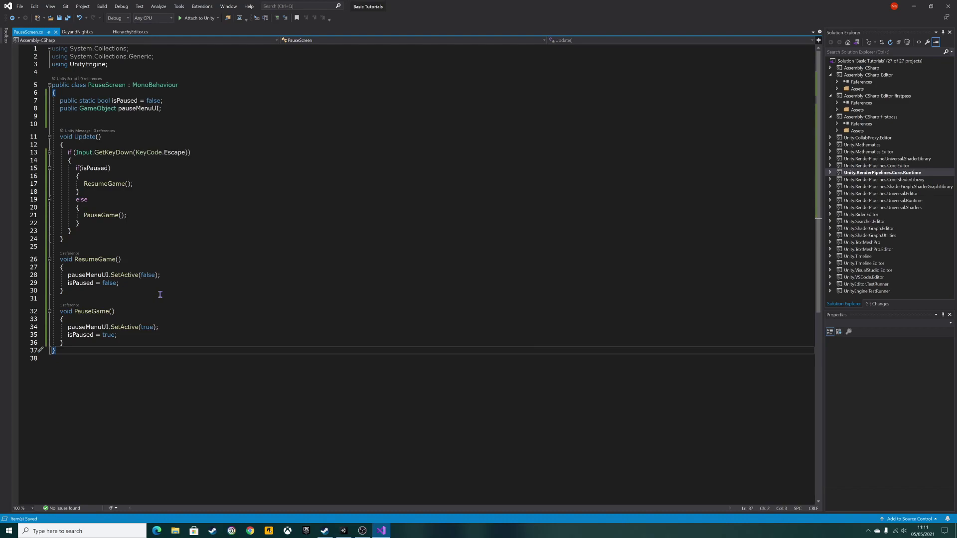
{"action": "left_click", "coordinate": [344, 533]}
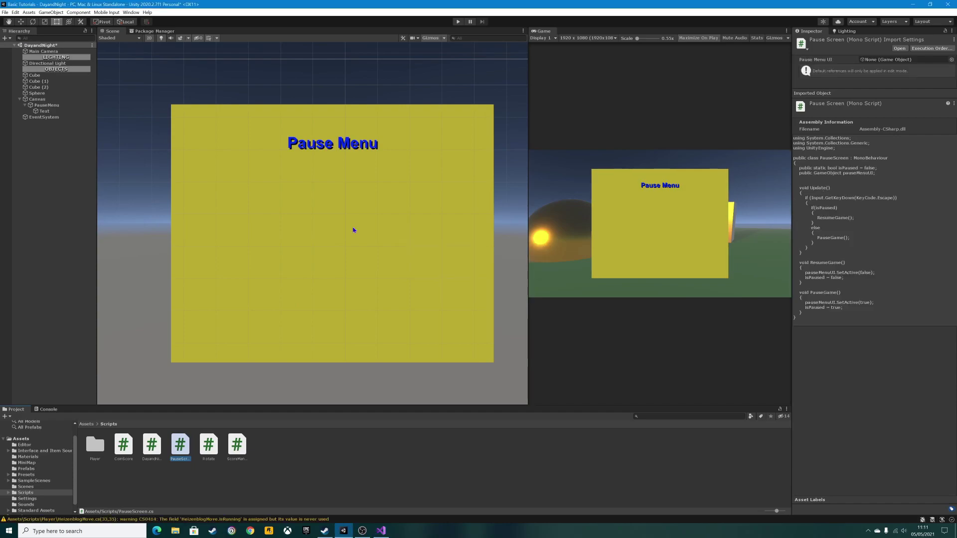
Step: Create an empty object in the Hierarchy named GameManager and select it
{"action": "left_click", "coordinate": [49, 106]}
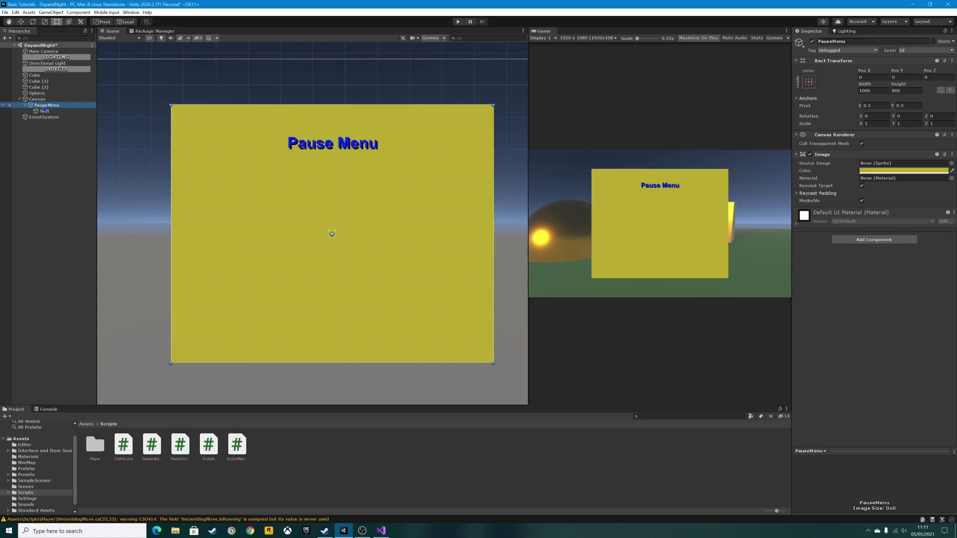
{"action": "left_click", "coordinate": [32, 141]}
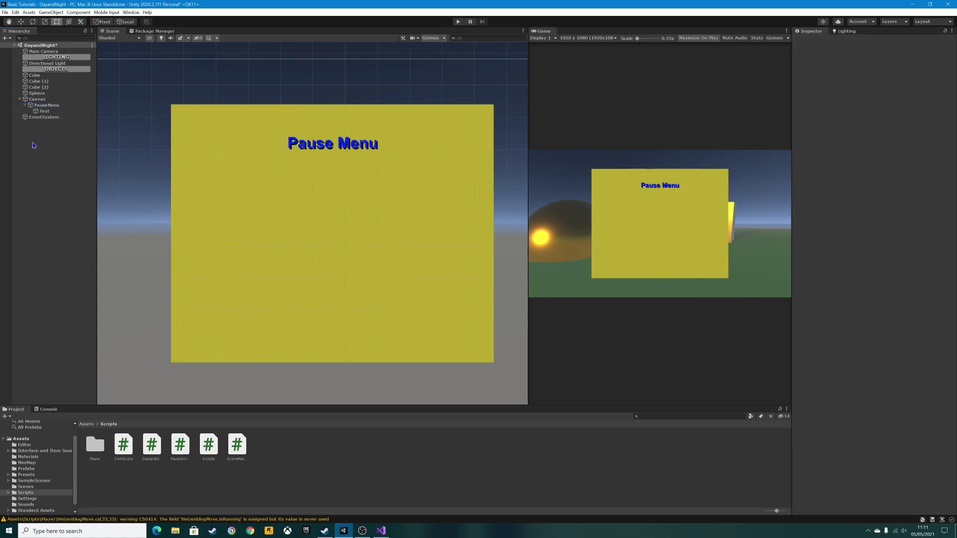
{"action": "right_click", "coordinate": [32, 141]}
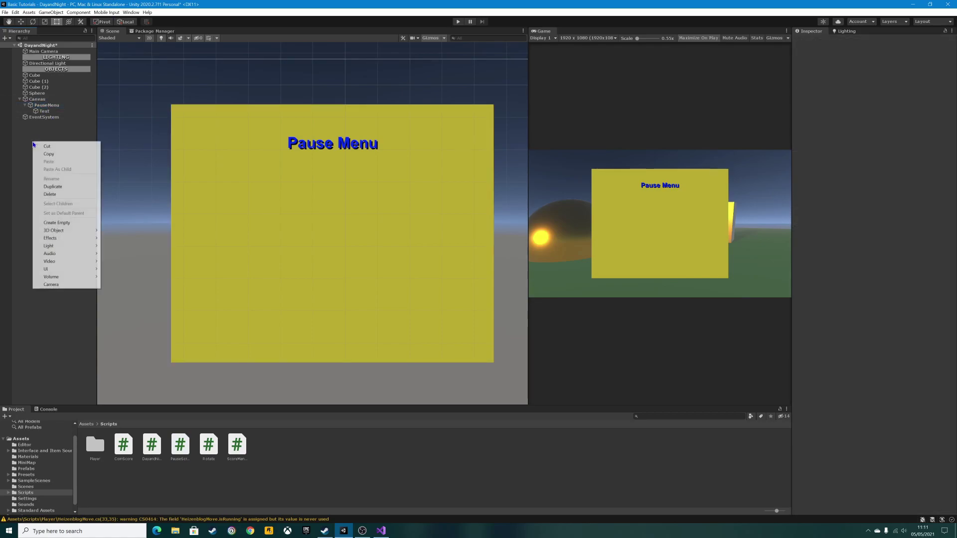
{"action": "left_click", "coordinate": [58, 224]}
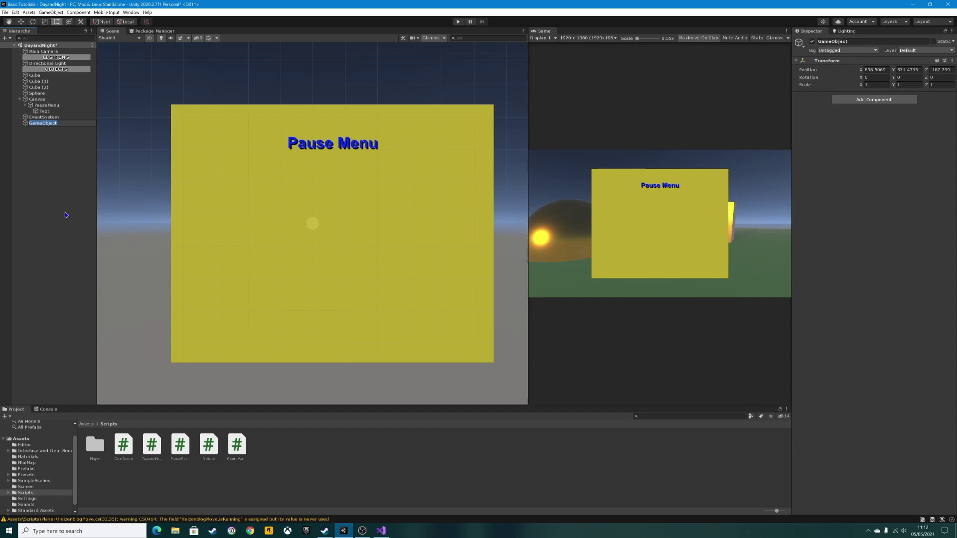
{"action": "type", "text": "GameManager"}
{"action": "left_click", "coordinate": [54, 175]}
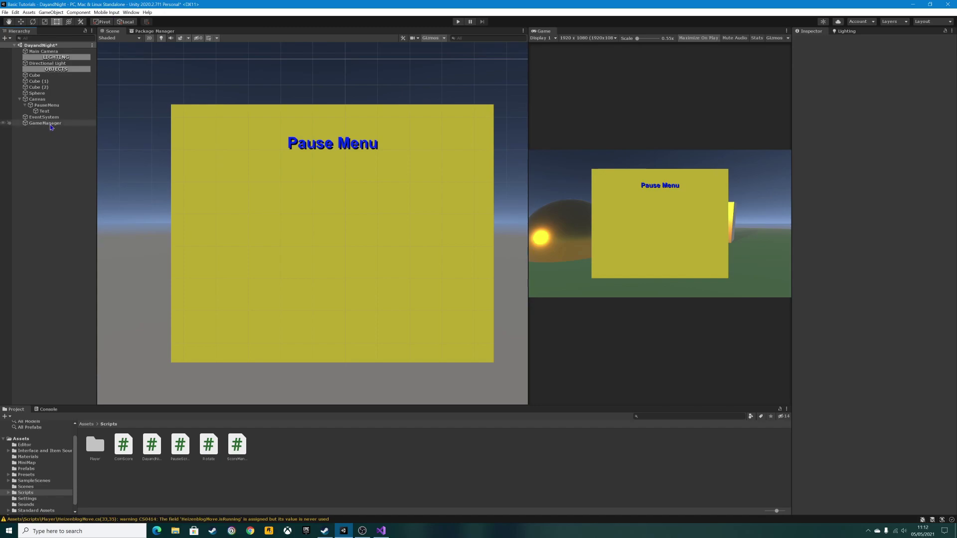
{"action": "left_click", "coordinate": [53, 124]}
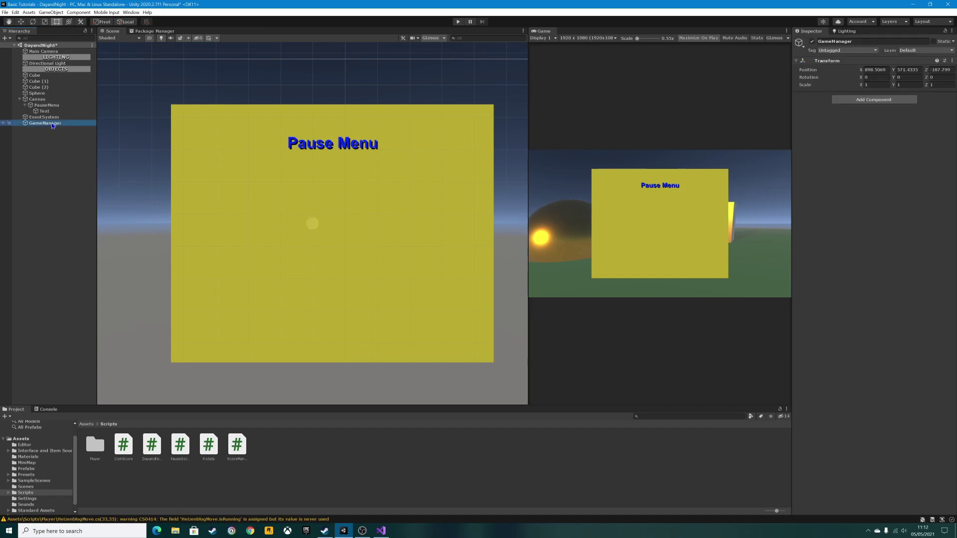
Step: Attach PauseScreen to GameManager and drop PauseMenu into its Pause Menu UI field
{"action": "left_click_drag", "start_coordinate": [192, 450], "coordinate": [848, 151]}
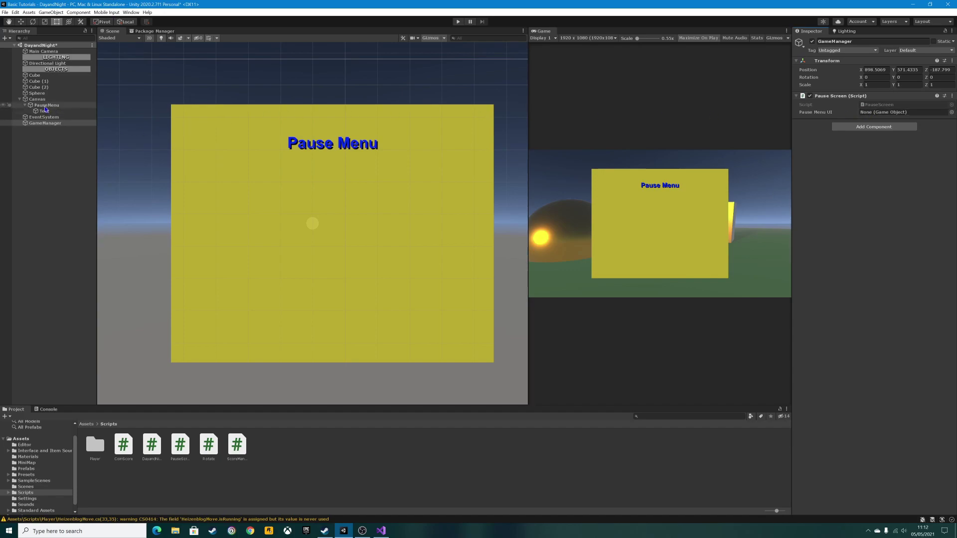
{"action": "left_click_drag", "start_coordinate": [44, 109], "coordinate": [869, 111]}
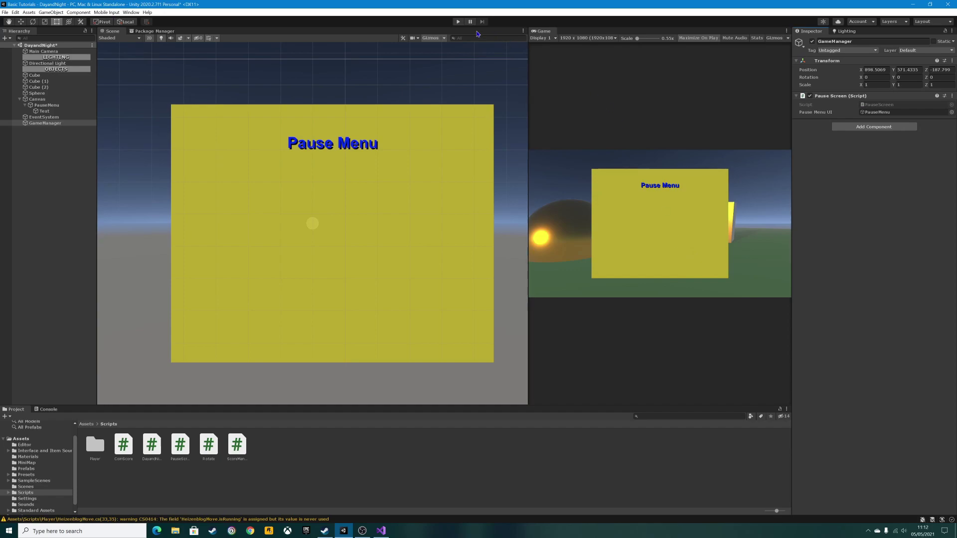
Step: Play the game, press Escape twice to toggle the Pause Menu, and stop
{"action": "left_click", "coordinate": [458, 22]}
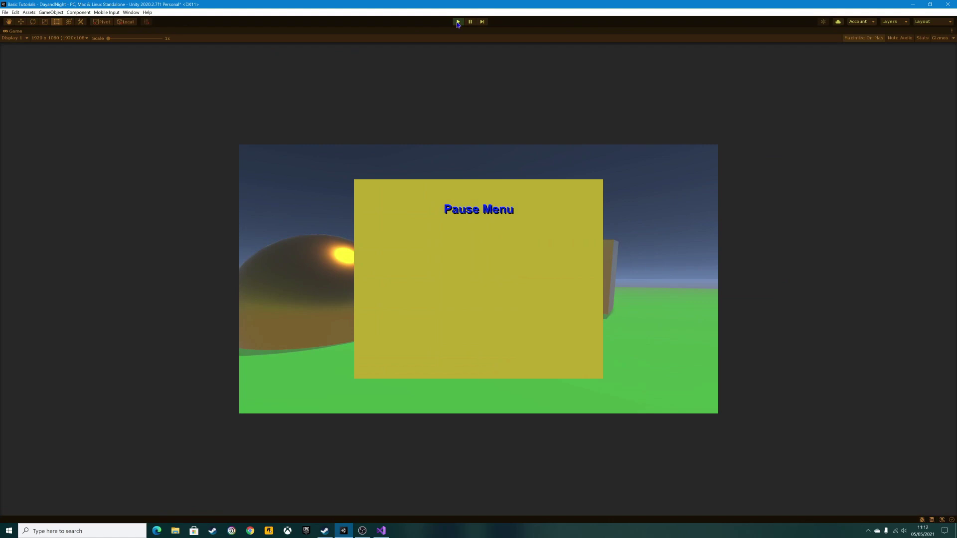
{"action": "key", "text": "Escape"}
{"action": "key", "text": "Escape"}
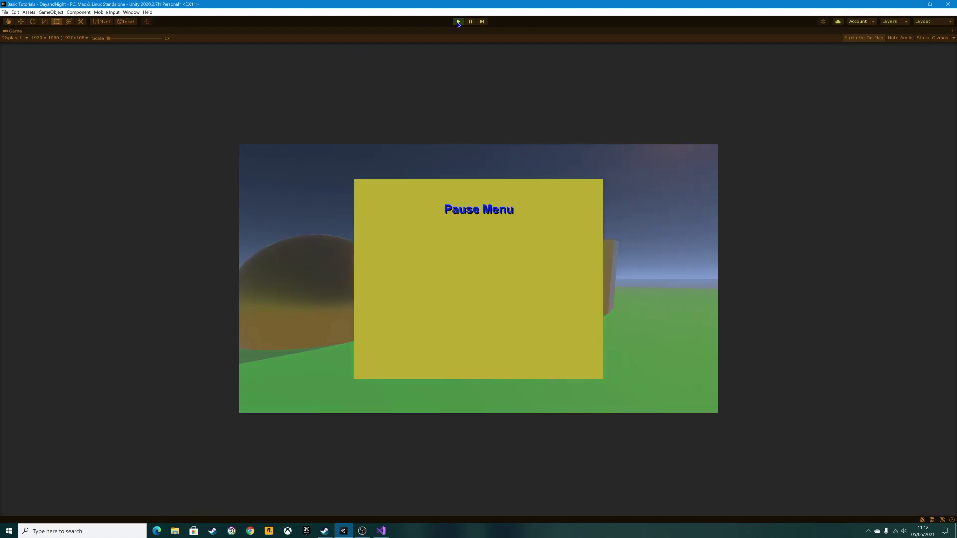
{"action": "key", "text": "Escape"}
{"action": "left_click", "coordinate": [458, 22]}
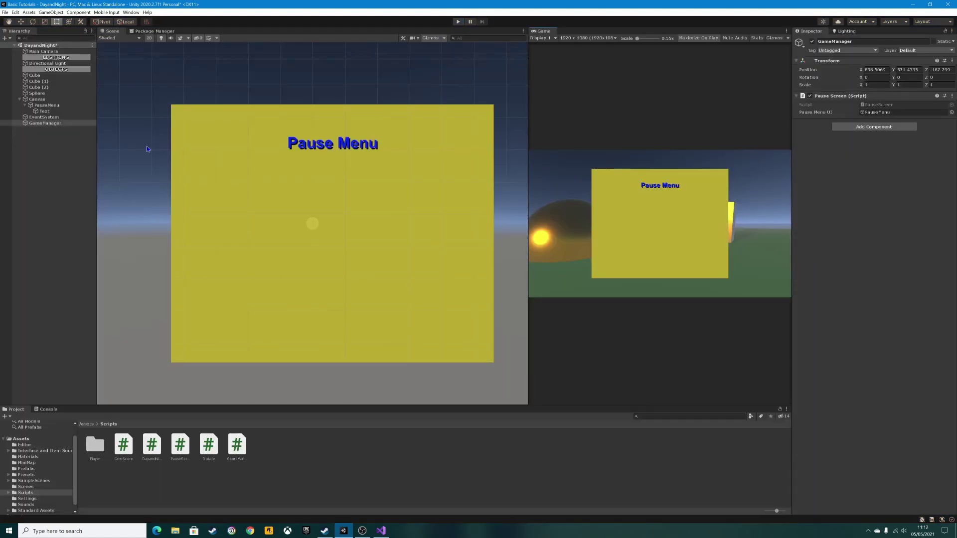
Step: Deactivate the PauseMenu panel, then replay and confirm Escape shows and hides it
{"action": "left_click", "coordinate": [40, 106]}
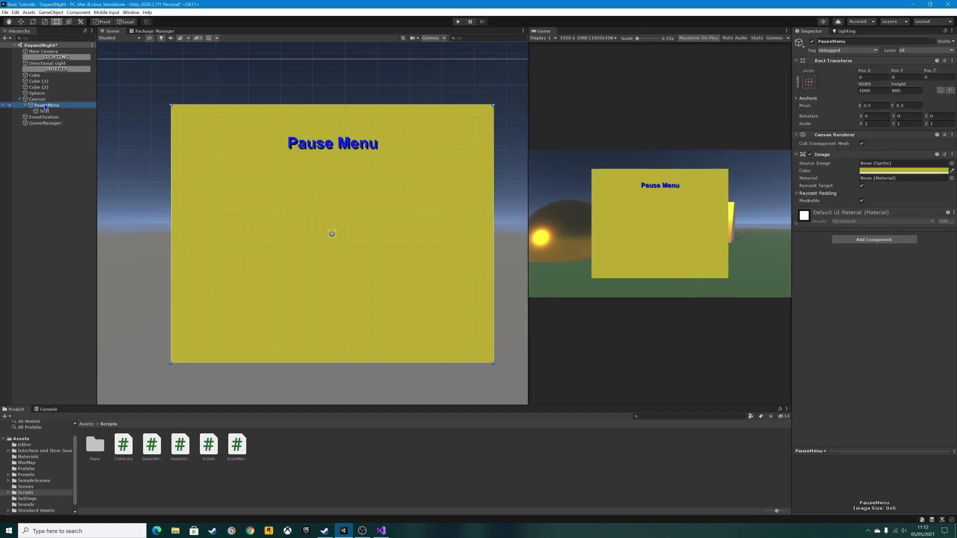
{"action": "left_click", "coordinate": [813, 43]}
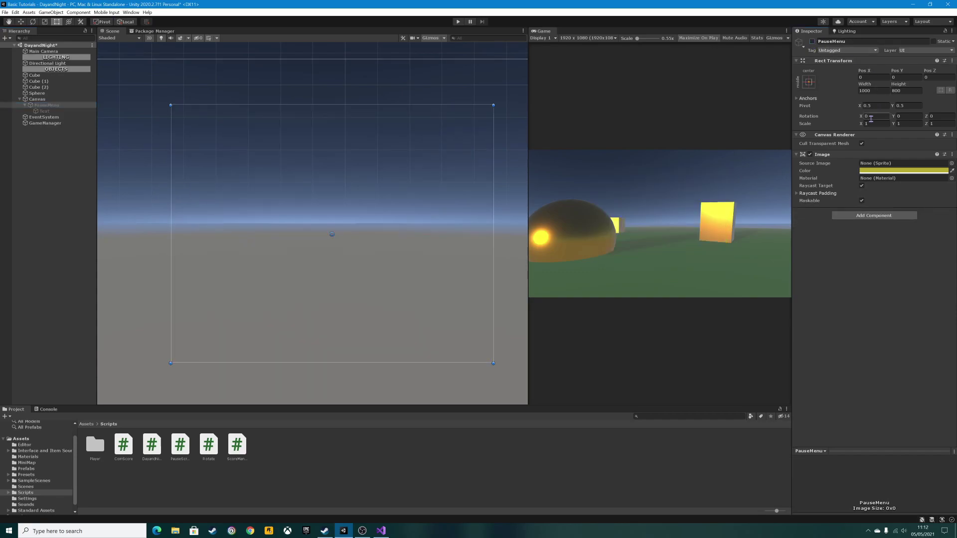
{"action": "left_click", "coordinate": [458, 22]}
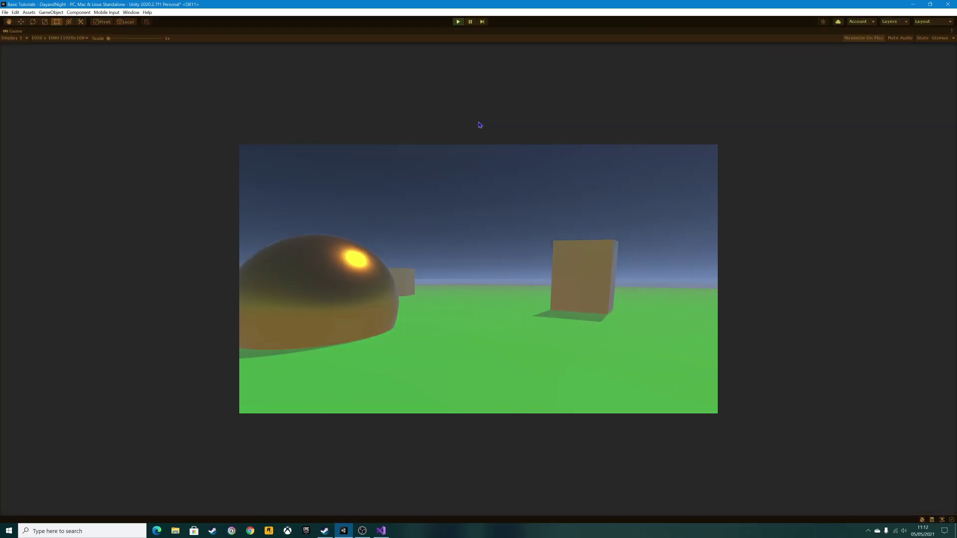
{"action": "key", "text": "Escape"}
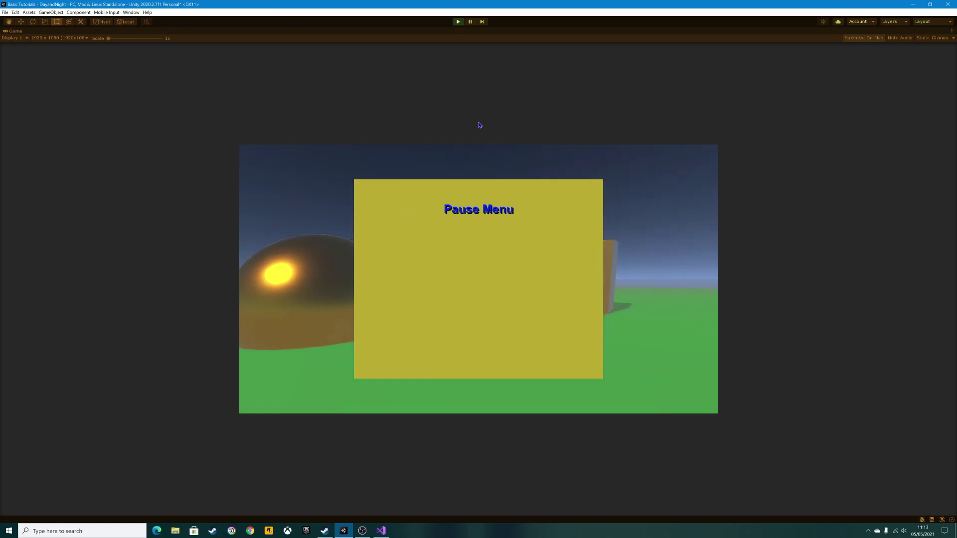
{"action": "key", "text": "Escape"}
{"action": "left_click", "coordinate": [458, 21]}
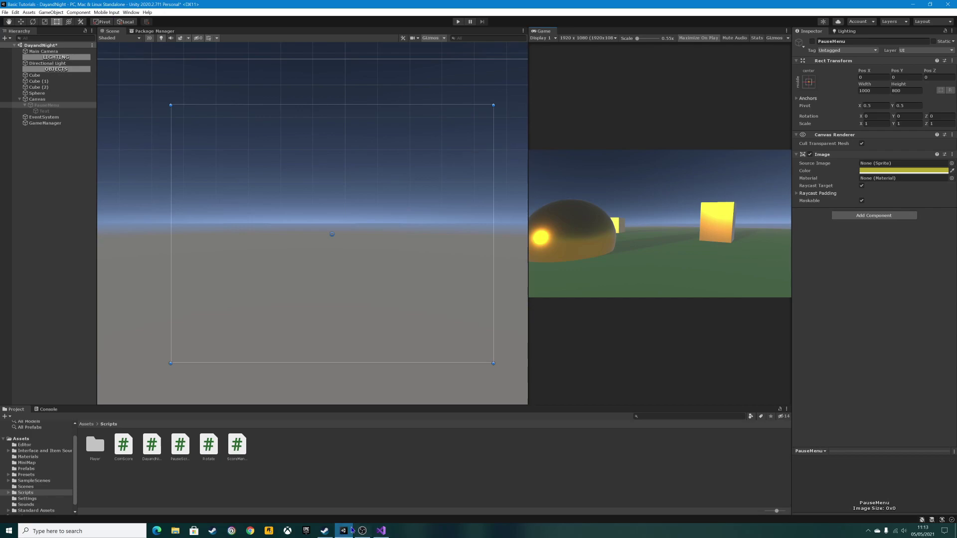
Step: Add Time.timeScale = 1f; to ResumeGame after isPaused = false
{"action": "left_click", "coordinate": [380, 531]}
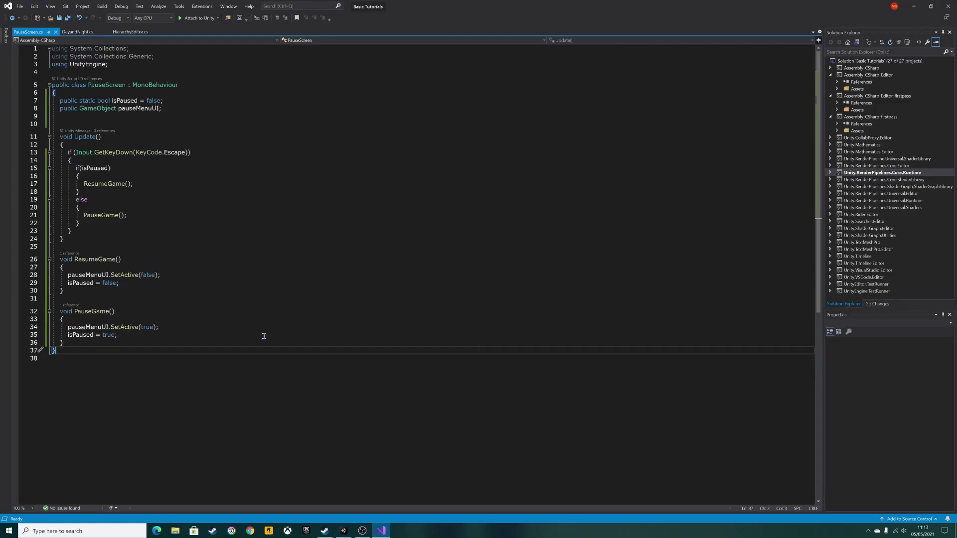
{"action": "left_click", "coordinate": [132, 283]}
{"action": "key", "text": "Return"}
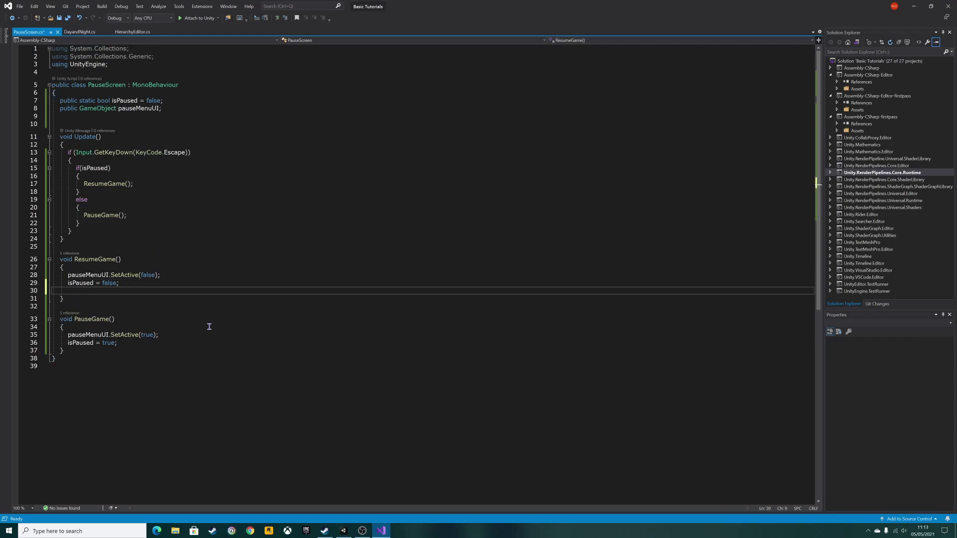
{"action": "type", "text": "Time."}
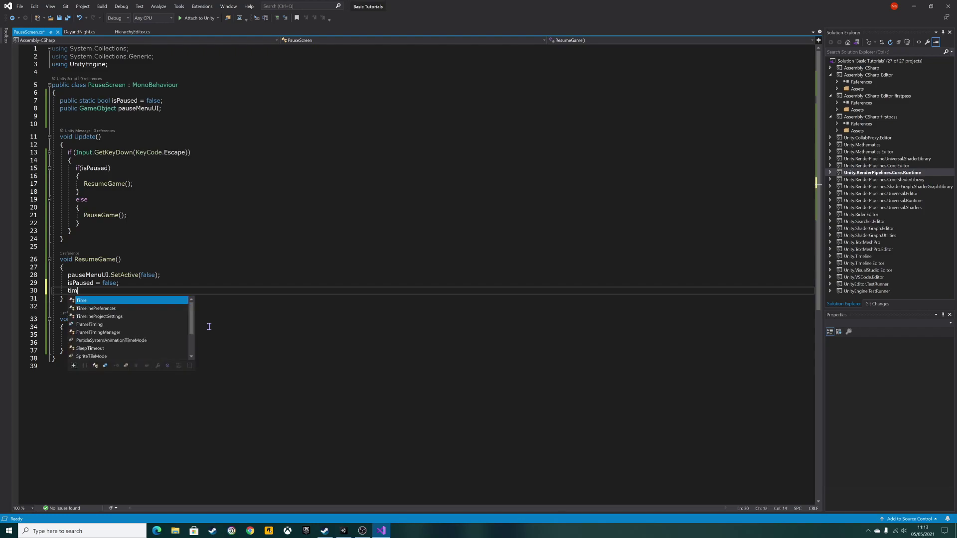
{"action": "type", "text": "time"}
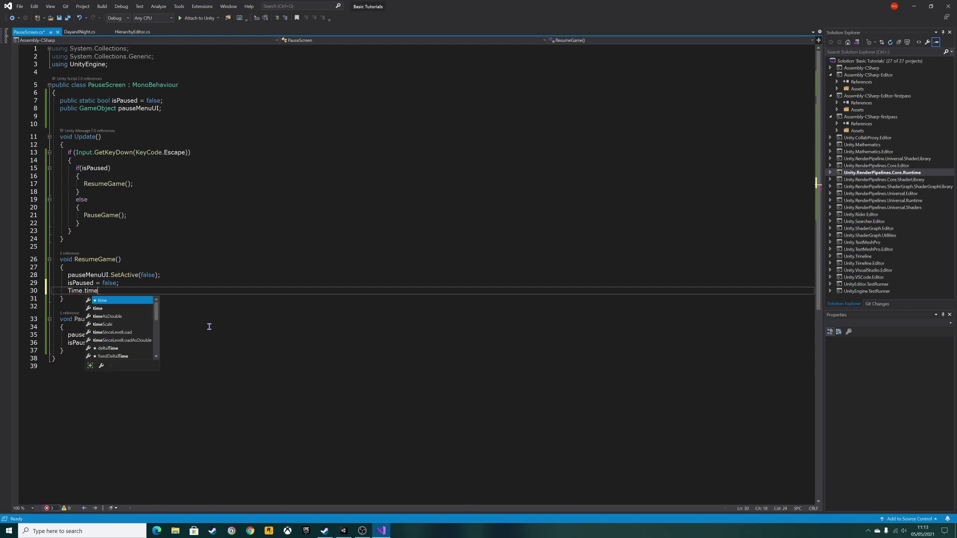
{"action": "key", "text": "Down"}
{"action": "key", "text": "Down"}
{"action": "key", "text": "Down"}
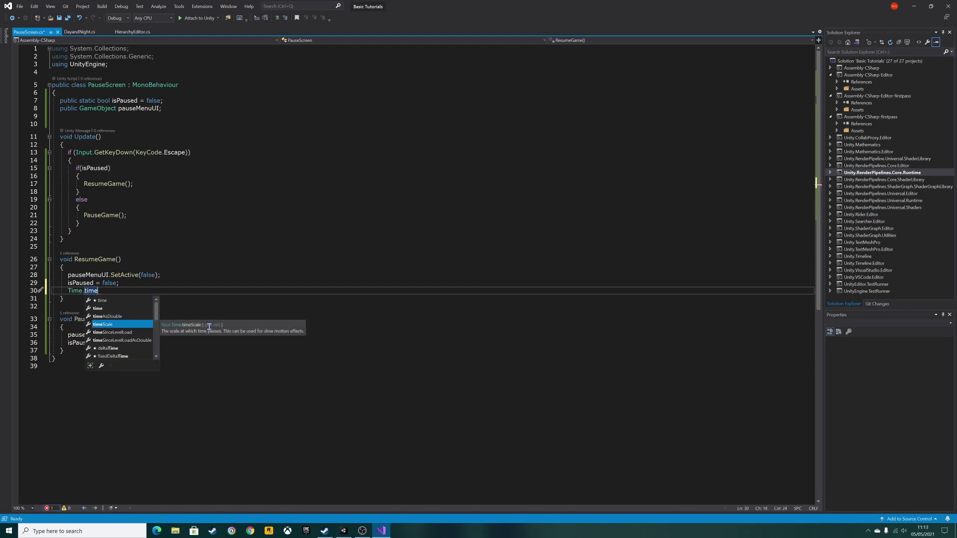
{"action": "type", "text": "Scale = "}
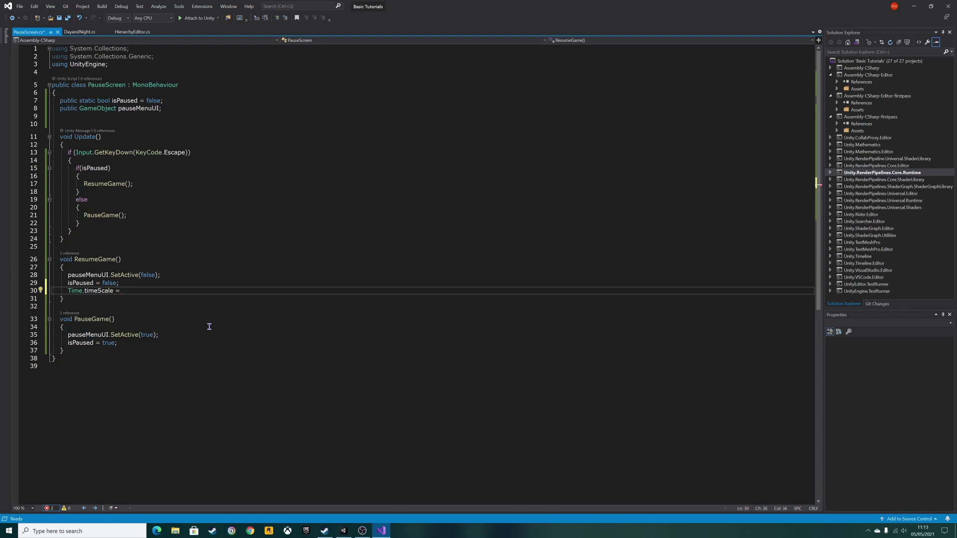
{"action": "type", "text": "1f;"}
{"action": "key", "text": "Down"}
{"action": "key", "text": "Down"}
{"action": "key", "text": "Down"}
{"action": "key", "text": "Down"}
{"action": "key", "text": "Down"}
{"action": "key", "text": "Down"}
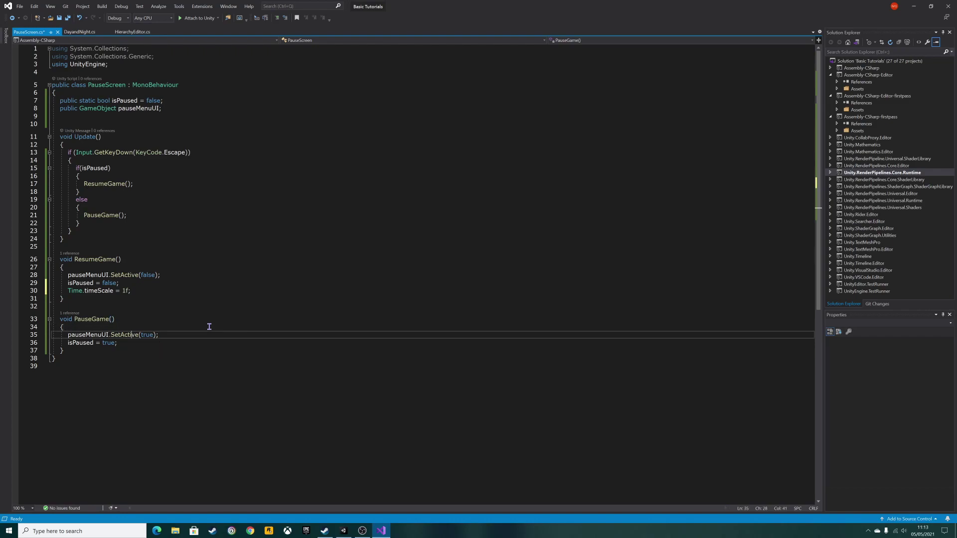
Step: Add Time.timeScale = 0f; to PauseGame after isPaused = true
{"action": "key", "text": "End"}
{"action": "key", "text": "Return"}
{"action": "type", "text": "t"}
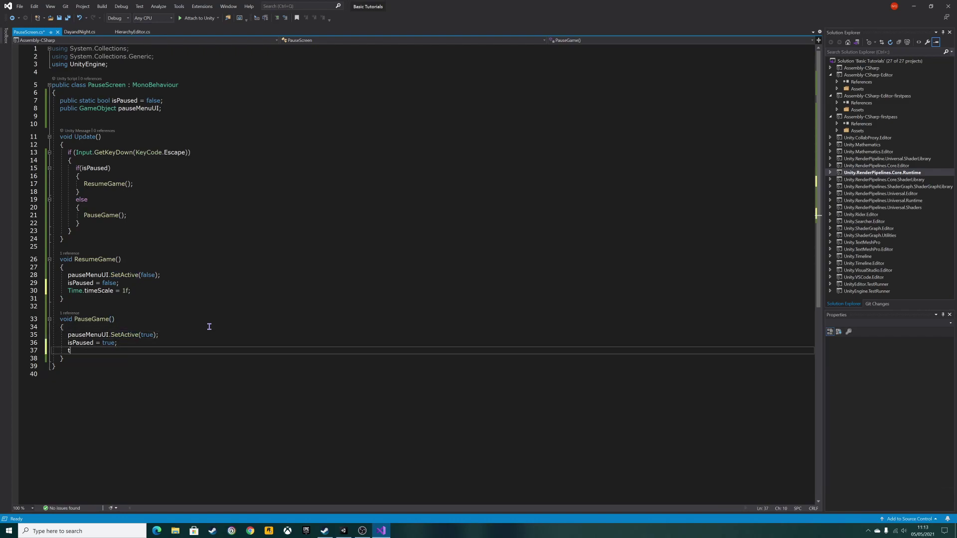
{"action": "type", "text": "ime.time"}
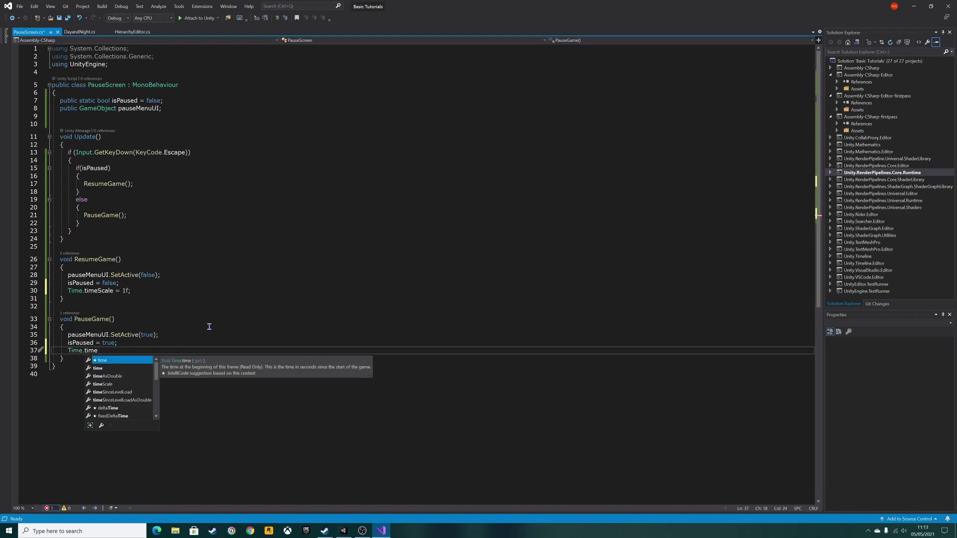
{"action": "key", "text": "Down"}
{"action": "key", "text": "Down"}
{"action": "key", "text": "Down"}
{"action": "type", "text": "= 0f;"}
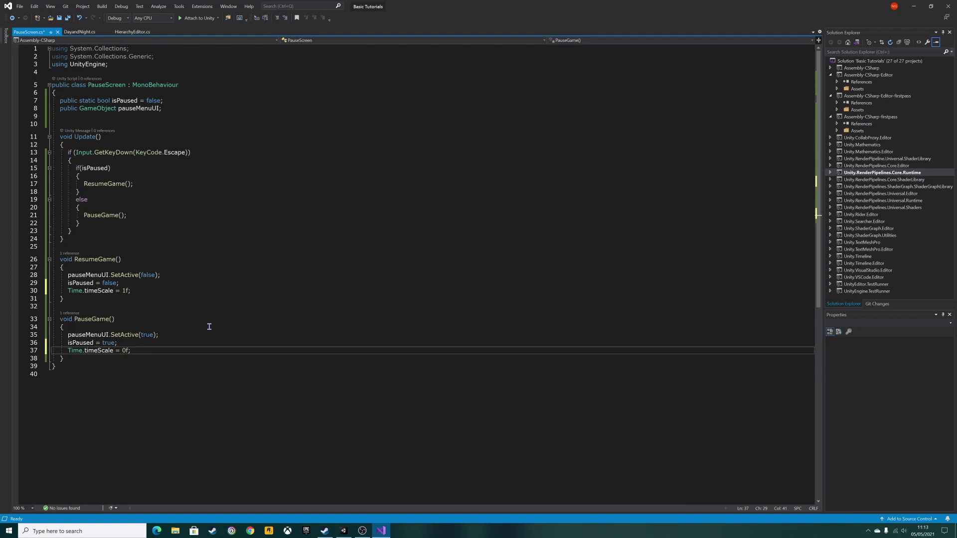
{"action": "key", "text": "Down"}
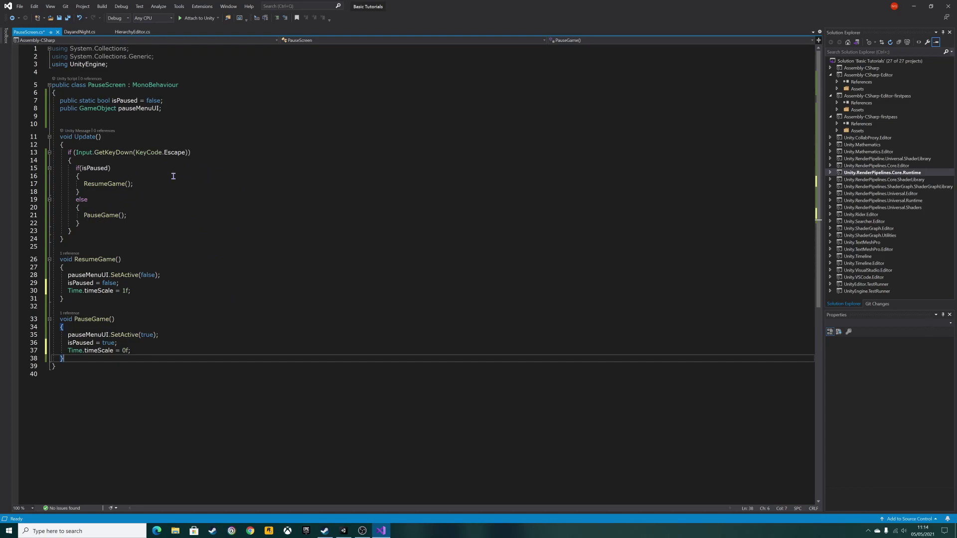
Step: Save PauseScreen.cs, start Play in Unity, and press Escape to show the Pause Menu
{"action": "key", "text": "ctrl+s"}
{"action": "left_click", "coordinate": [344, 532]}
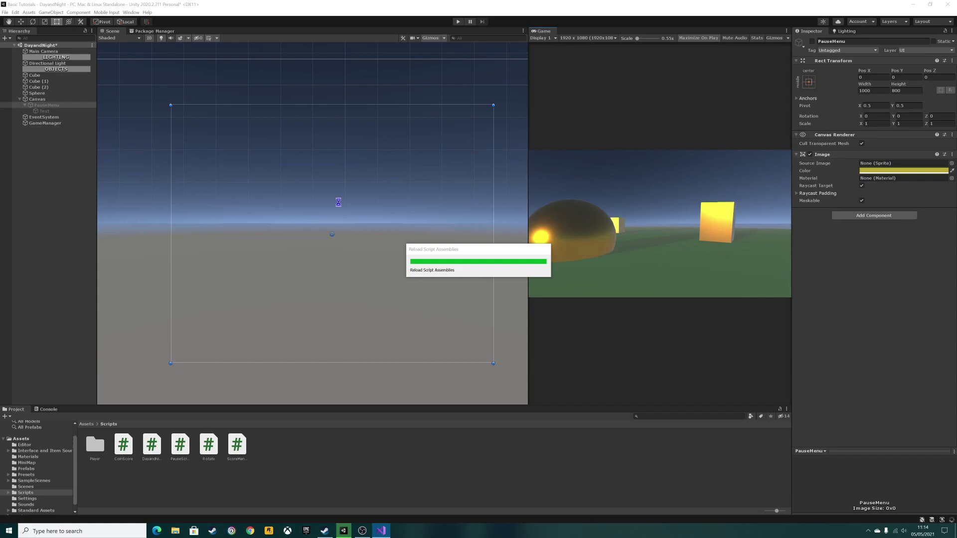
{"action": "left_click", "coordinate": [456, 21]}
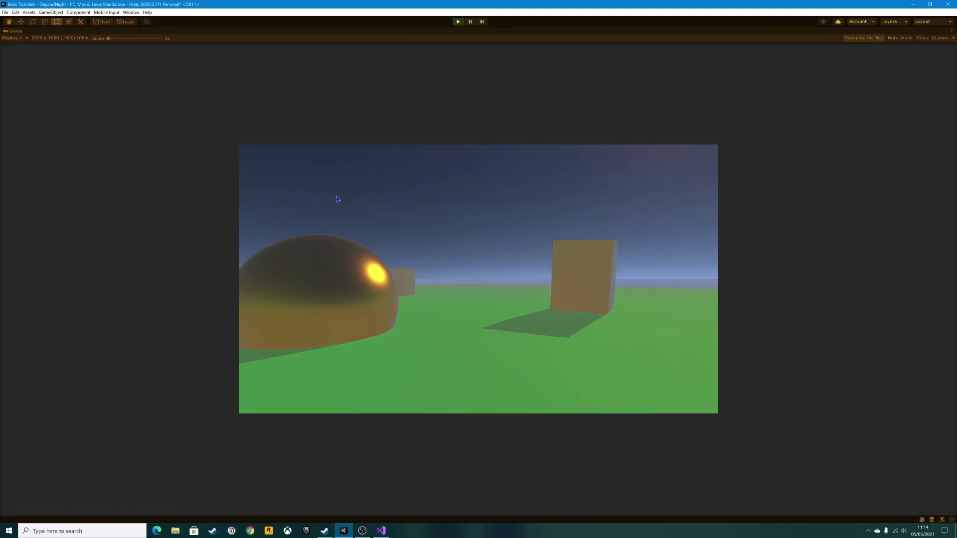
{"action": "key", "text": "Escape"}
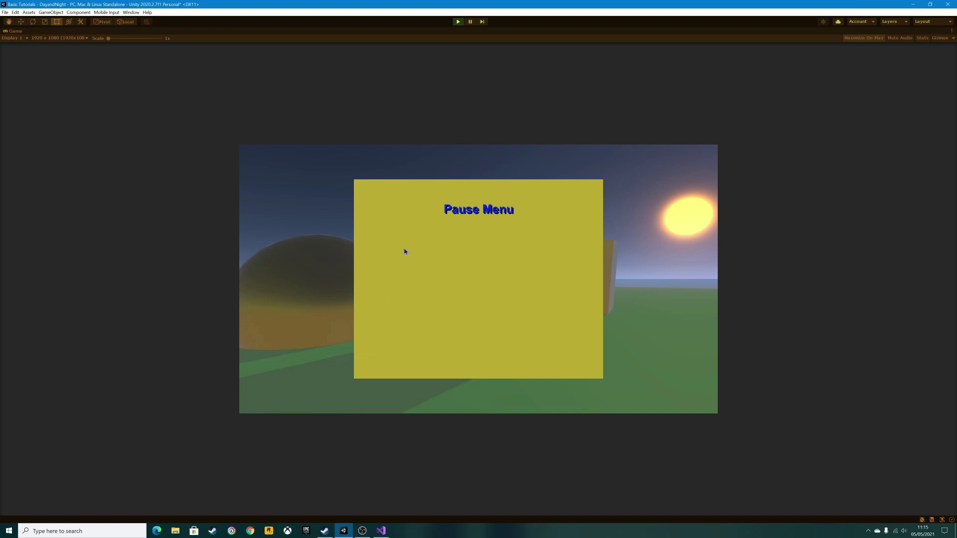
Step: Press Escape to resume play, then Escape again to bring the Pause Menu back
{"action": "key", "text": "Escape"}
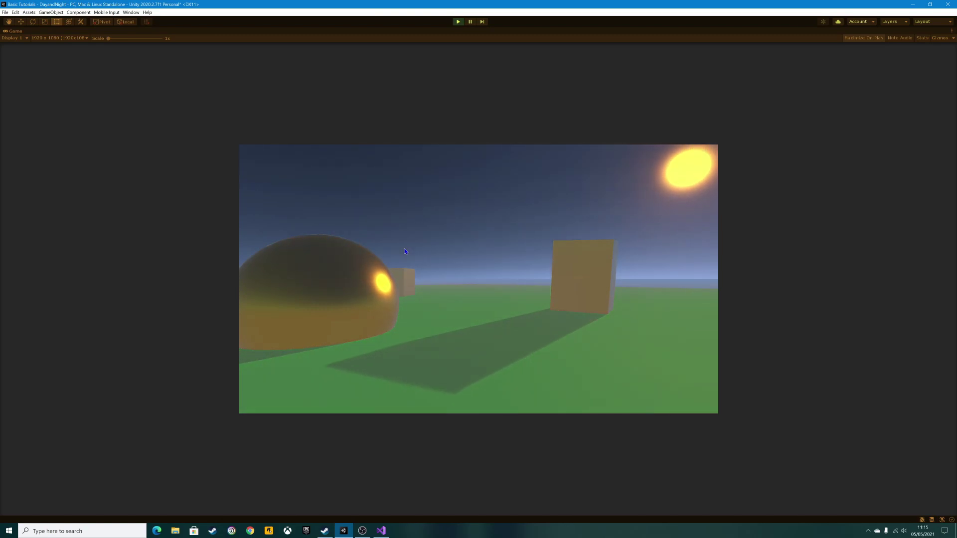
{"action": "key", "text": "Escape"}
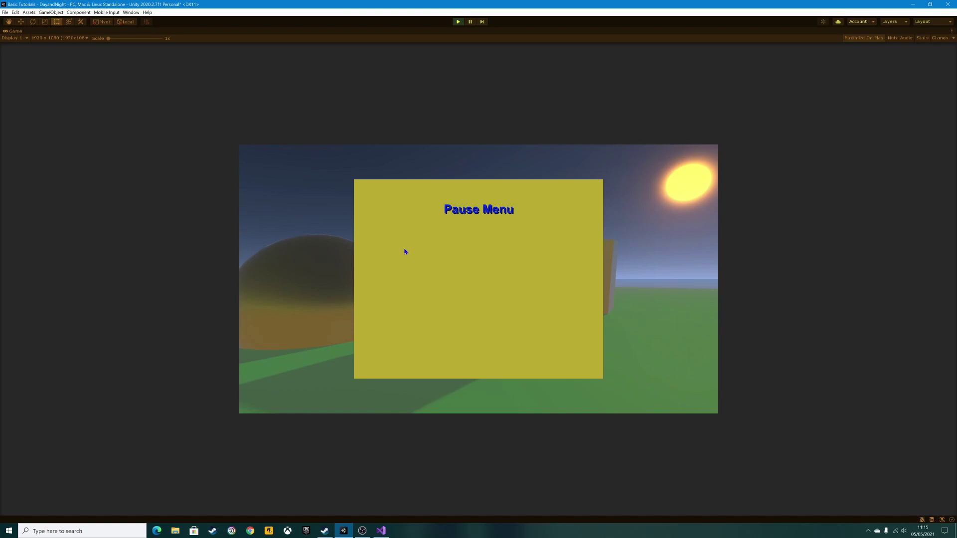